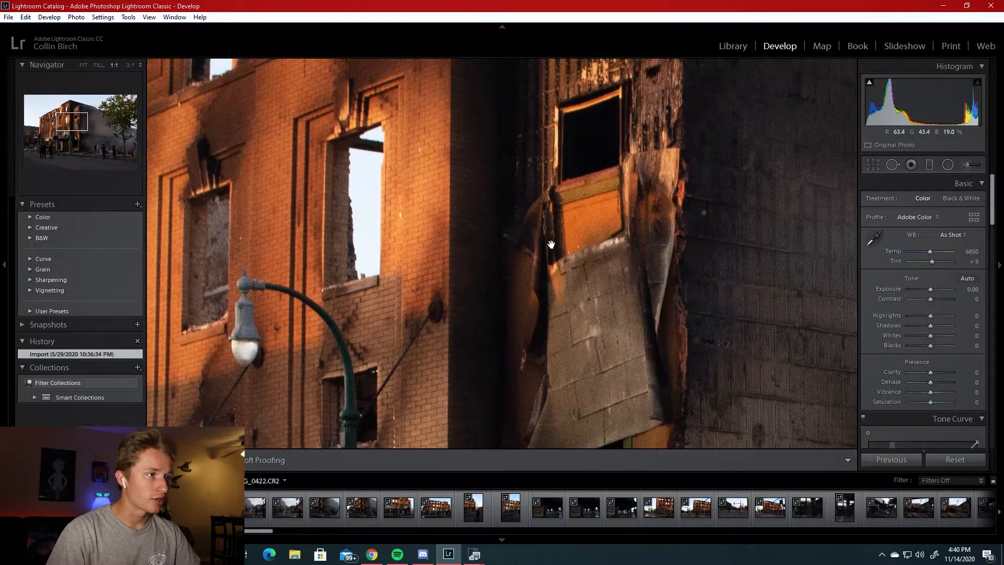
Inspect the burned building's facade, windows and surroundings at 1:1 magnification, returning to the full photo
left_click_drag(378, 332, 667, 167)
left_click_drag(538, 350, 547, 271)
left_click_drag(542, 330, 515, 150)
left_click_drag(658, 273, 316, 228)
left_click_drag(588, 240, 258, 369)
left_click_drag(498, 260, 653, 484)
left_click(566, 177)
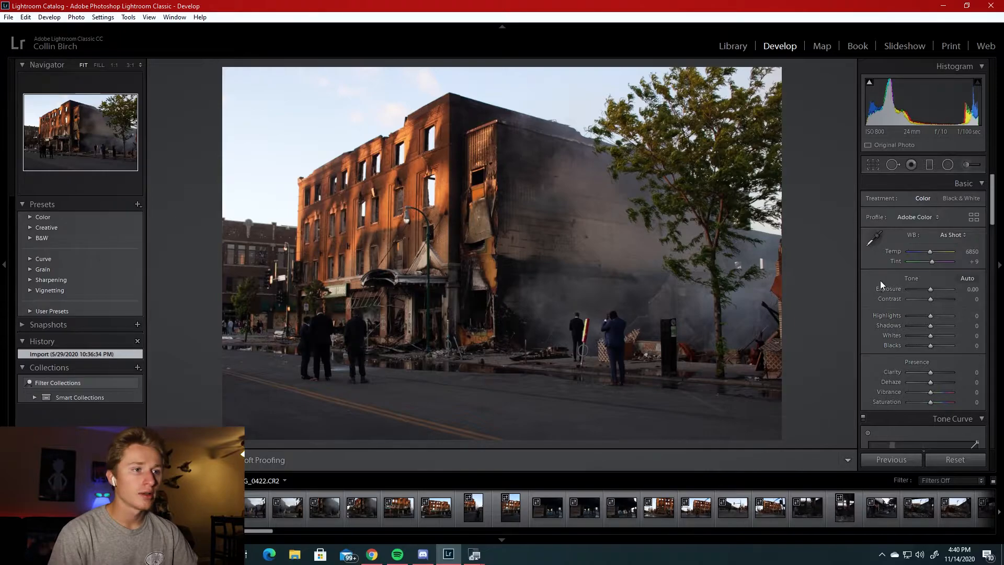
Crop the photo to the 4 x 5 / 8 x 10 aspect ratio at an angle of -0.31, framing the building and the bystanders
left_click(872, 164)
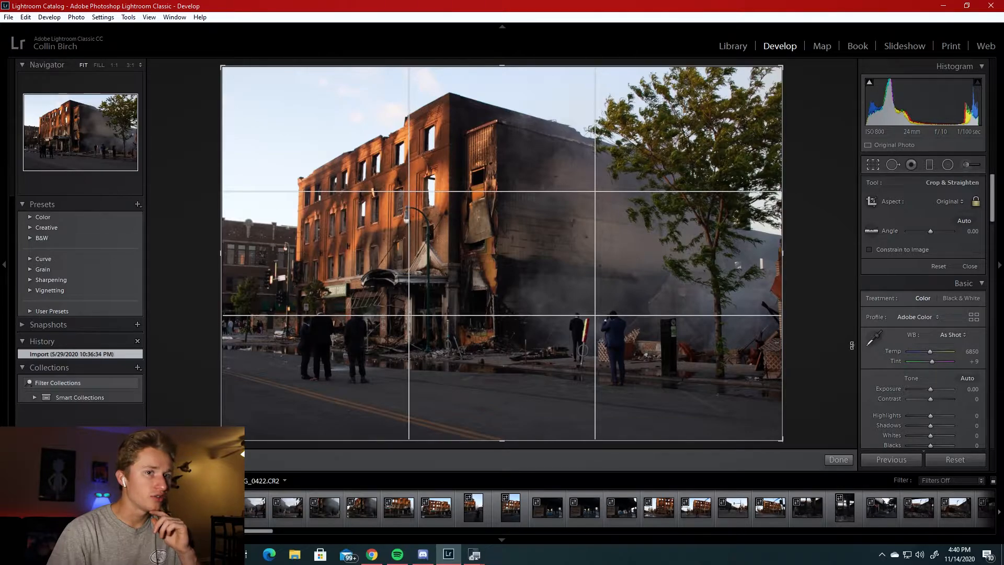
left_click(948, 202)
left_click(865, 262)
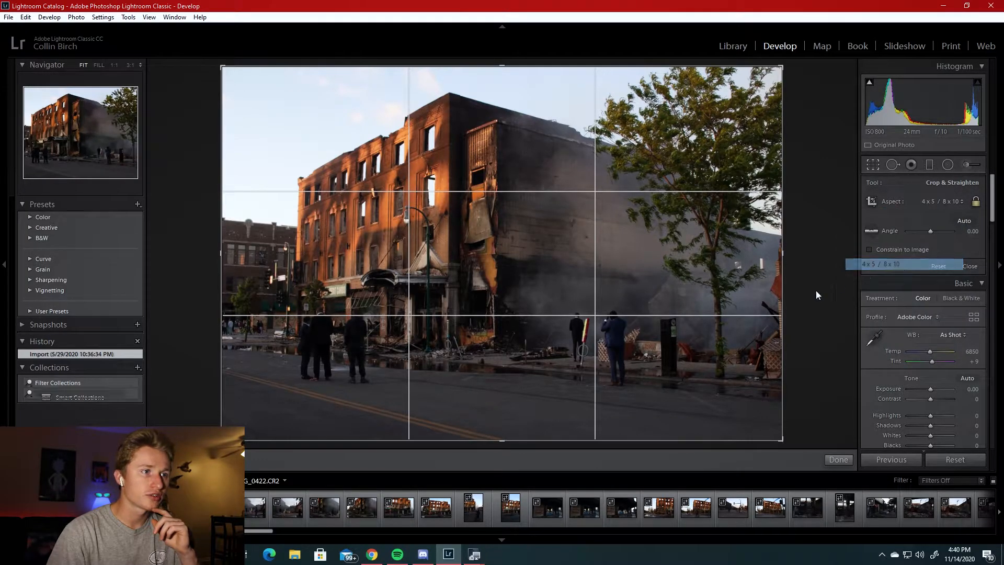
left_click_drag(695, 375, 720, 373)
left_click_drag(756, 445, 754, 442)
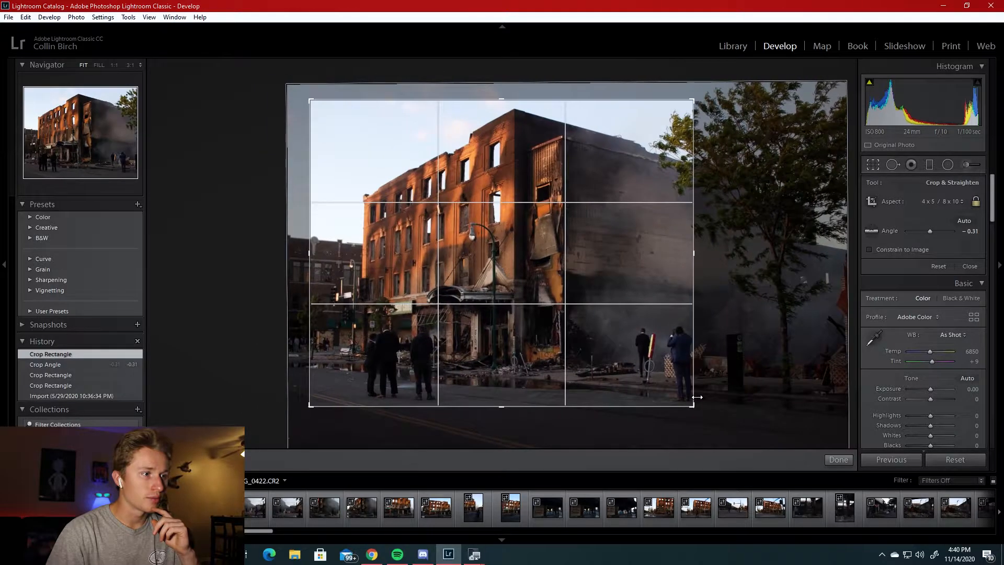
mouse_move(677, 378)
left_mouse_down()
mouse_move(651, 365)
mouse_move(667, 370)
left_mouse_up()
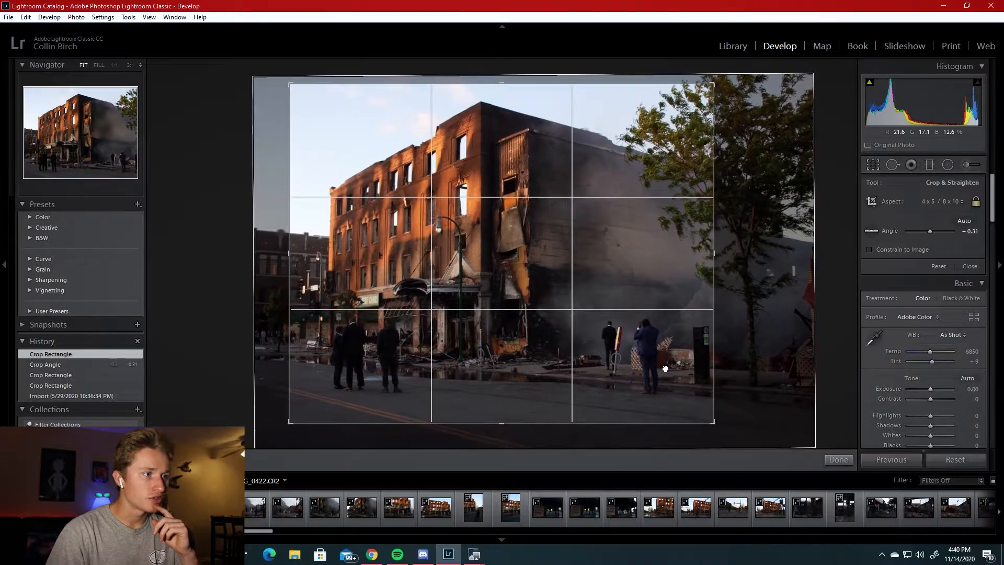
left_click(874, 167)
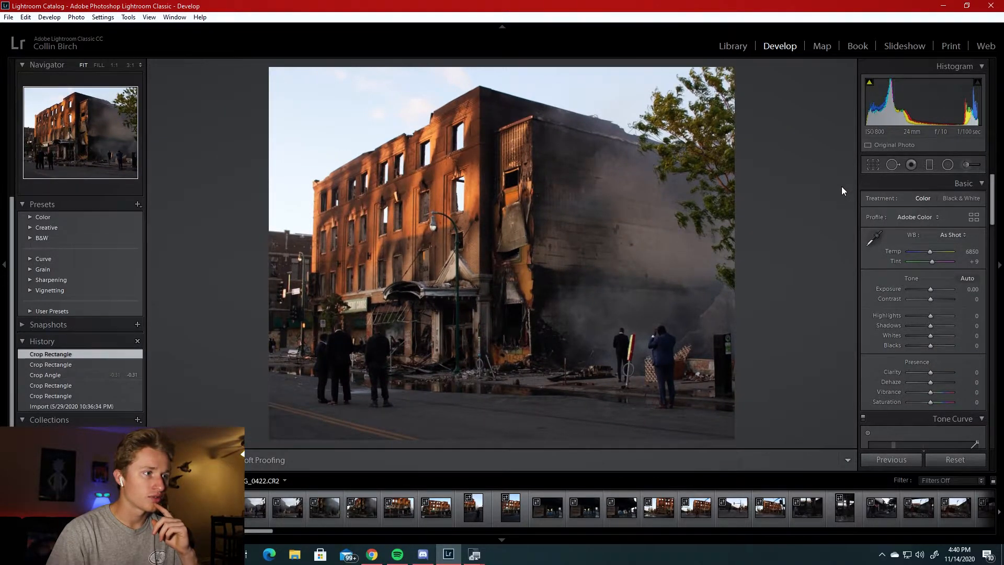
Readjust the crop framing to include more of the tree beside the building's dark side wall
left_click(873, 164)
left_click_drag(700, 426, 706, 403)
key("Return")
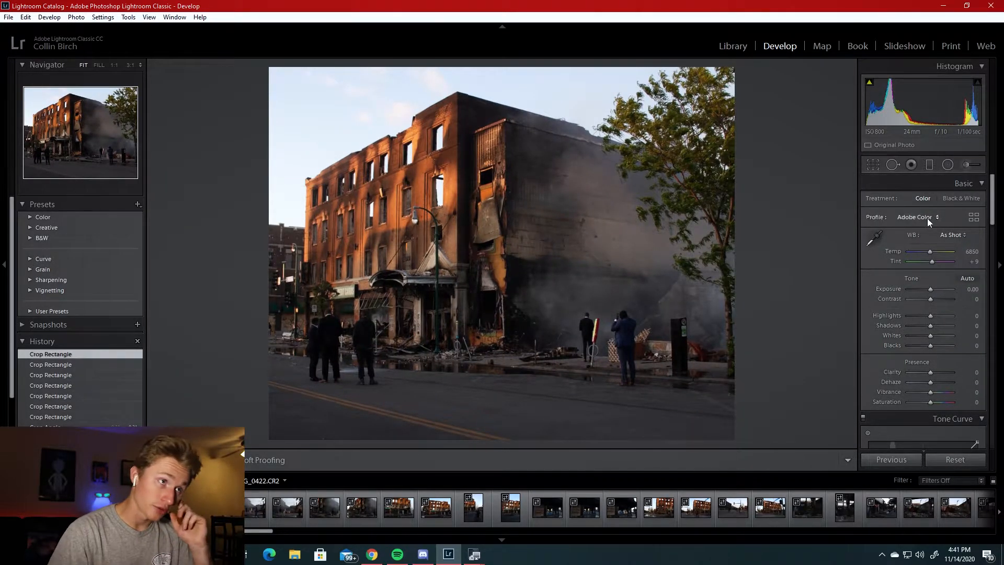
left_click(877, 171)
left_click(876, 170)
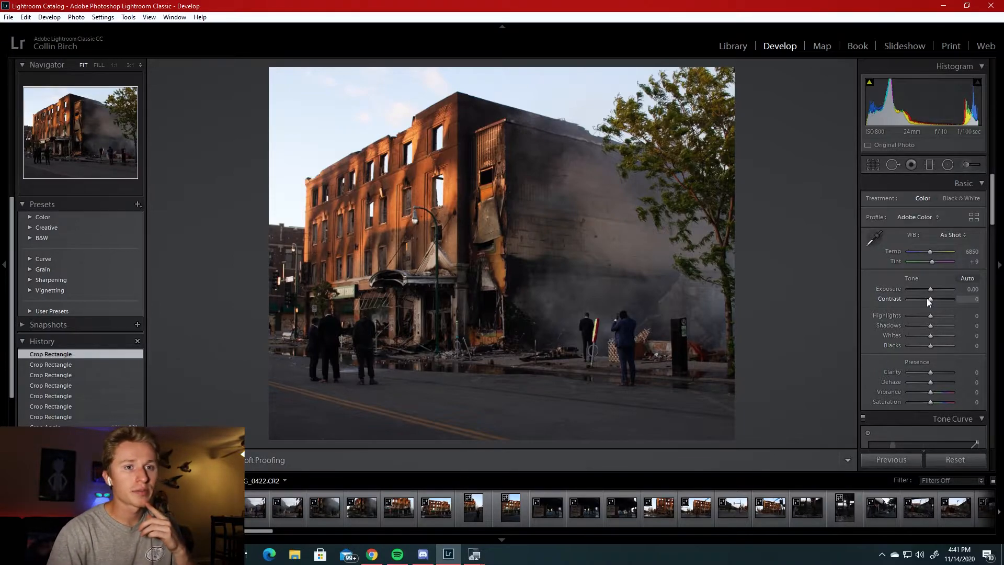
Set Exposure to +0.10 and check the brick facade and window openings at 1:1
left_click_drag(930, 289, 969, 291)
left_click_drag(515, 220, 696, 248)
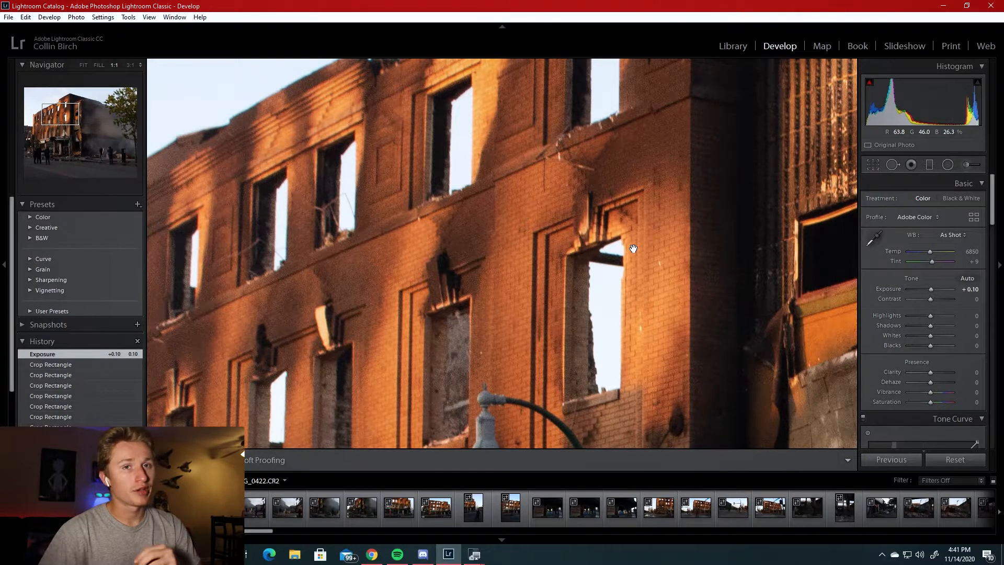
left_click(477, 233)
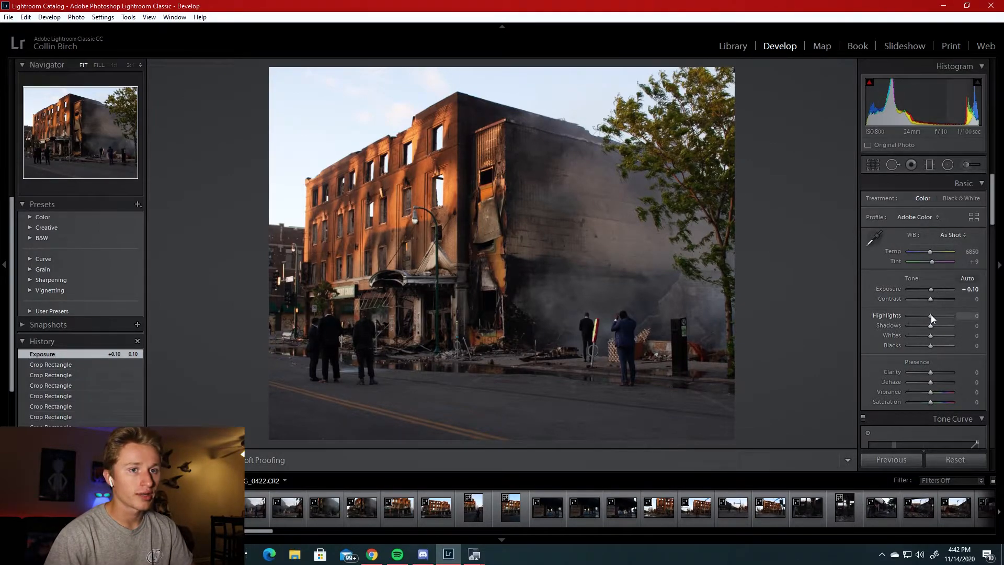
Set Highlights to -26 and Shadows to +31
mouse_move(930, 316)
left_mouse_down()
mouse_move(939, 316)
mouse_move(920, 315)
mouse_move(925, 328)
mouse_move(945, 328)
mouse_move(936, 324)
left_mouse_up()
double_click(942, 326)
left_click(940, 326)
Compare the whole photo before and after the tonal adjustments
key("backslash")
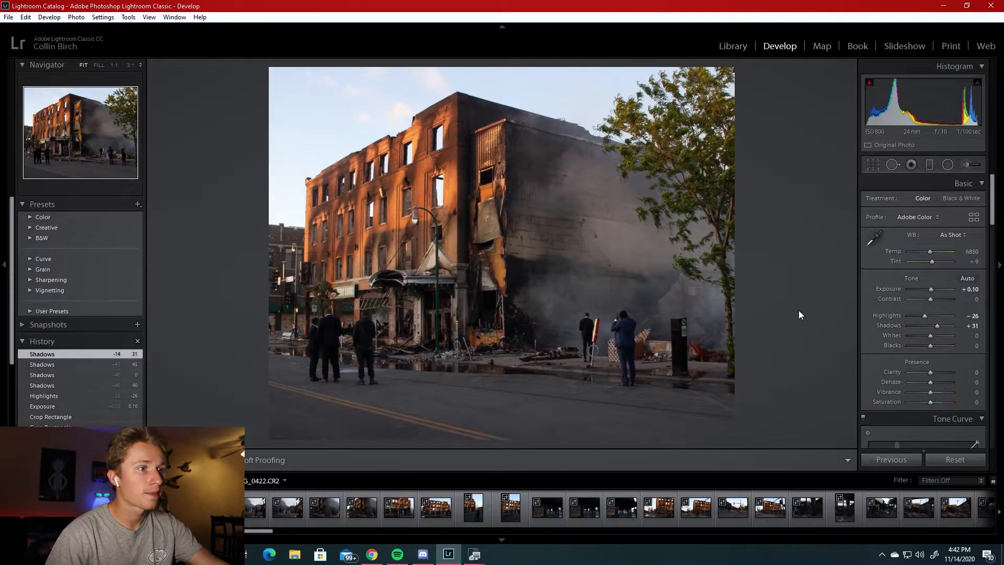
key("backslash")
key("backslash")
key("backslash")
key("backslash")
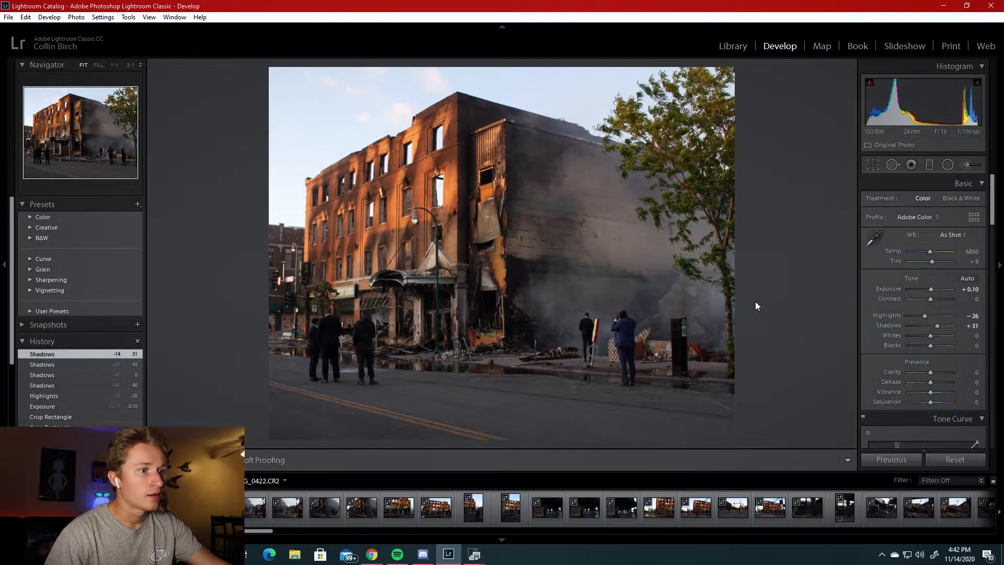
key("backslash")
key("backslash")
key("backslash")
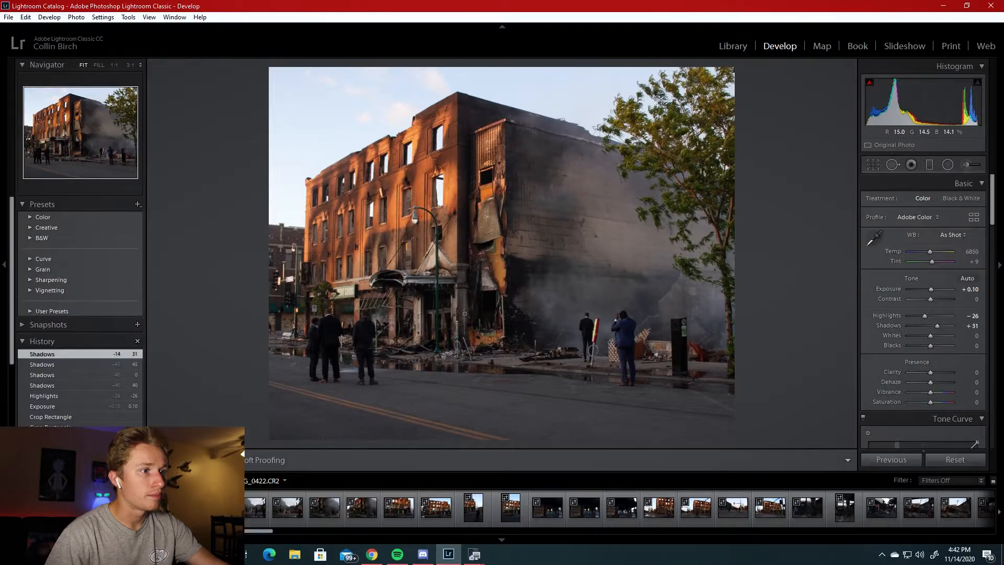
Compare the shadow detail on the building's dark side wall before and after, at 1:1 and in the full view
left_click(472, 316)
left_click_drag(473, 262, 625, 308)
left_click(519, 293)
key("backslash")
key("backslash")
left_click(645, 242)
left_click_drag(627, 249, 901, 307)
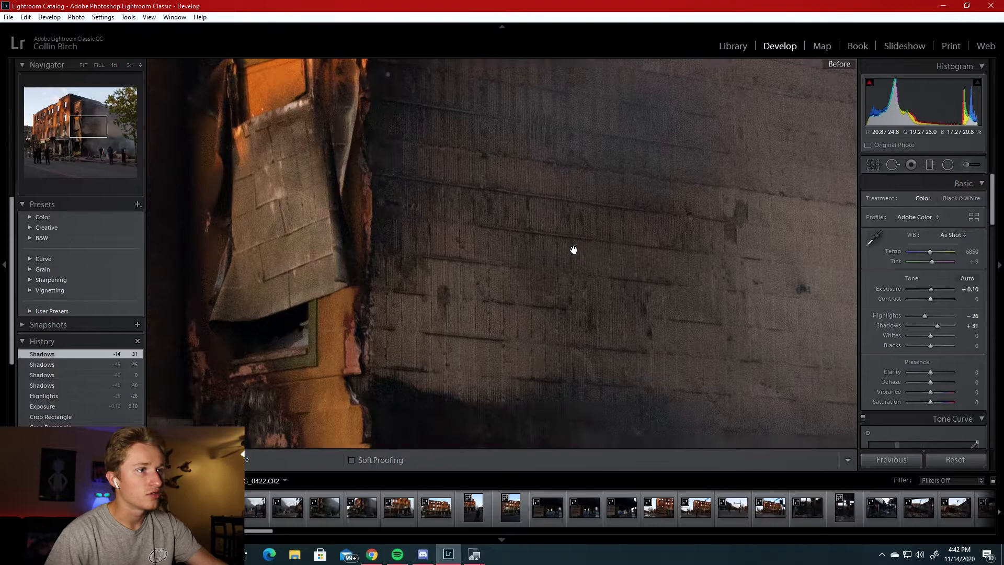
left_click(573, 250)
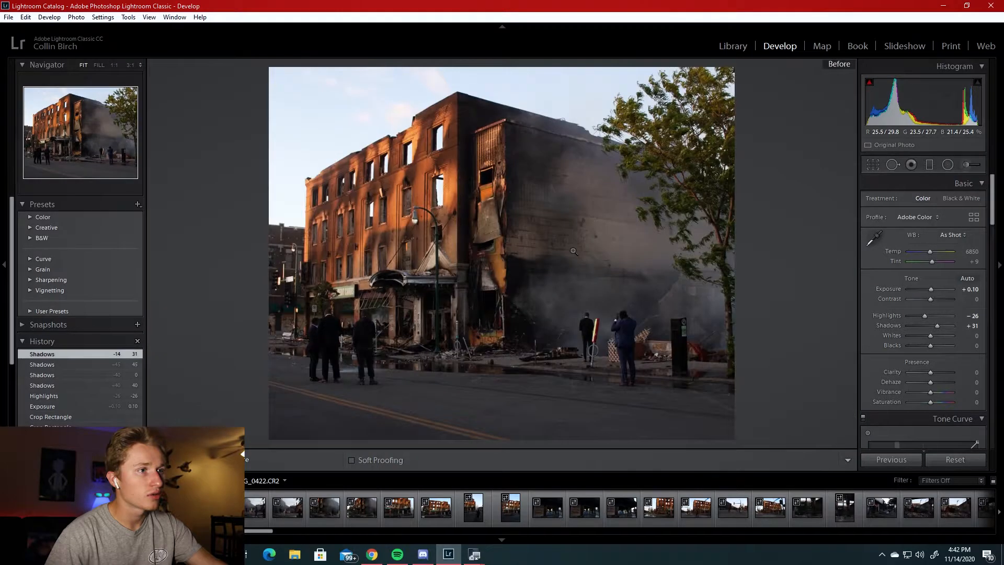
key("backslash")
key("backslash")
key("backslash")
key("backslash")
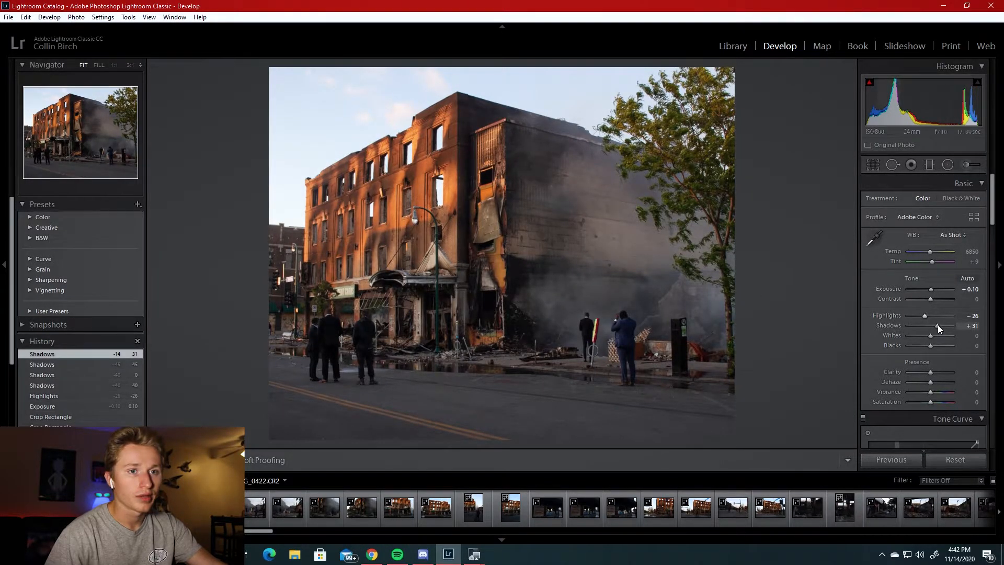
Lower Shadows to +12, and try Blacks at +36 before resetting it to 0
mouse_move(937, 326)
left_mouse_down()
mouse_move(920, 317)
mouse_move(932, 326)
left_mouse_up()
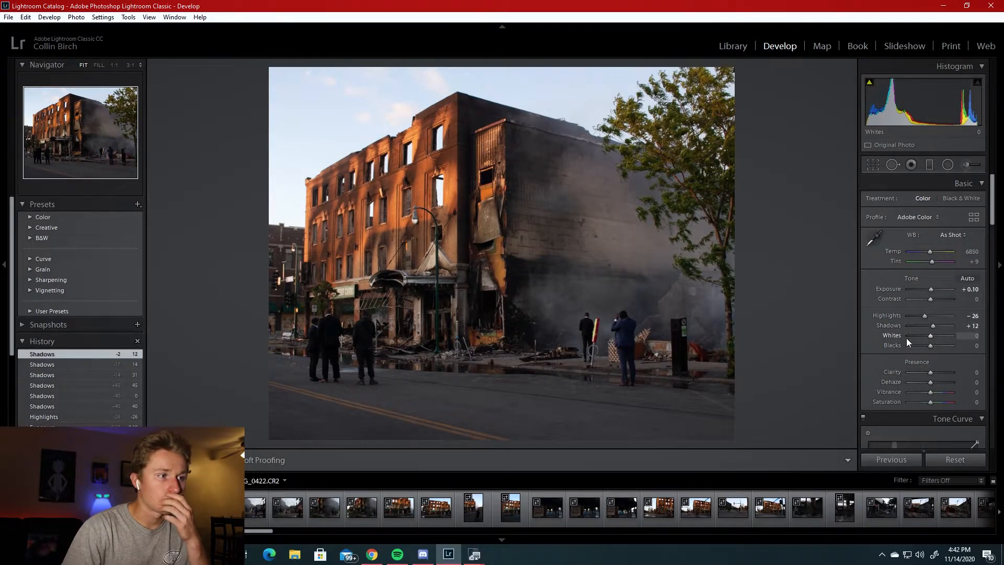
left_click_drag(930, 346, 939, 350)
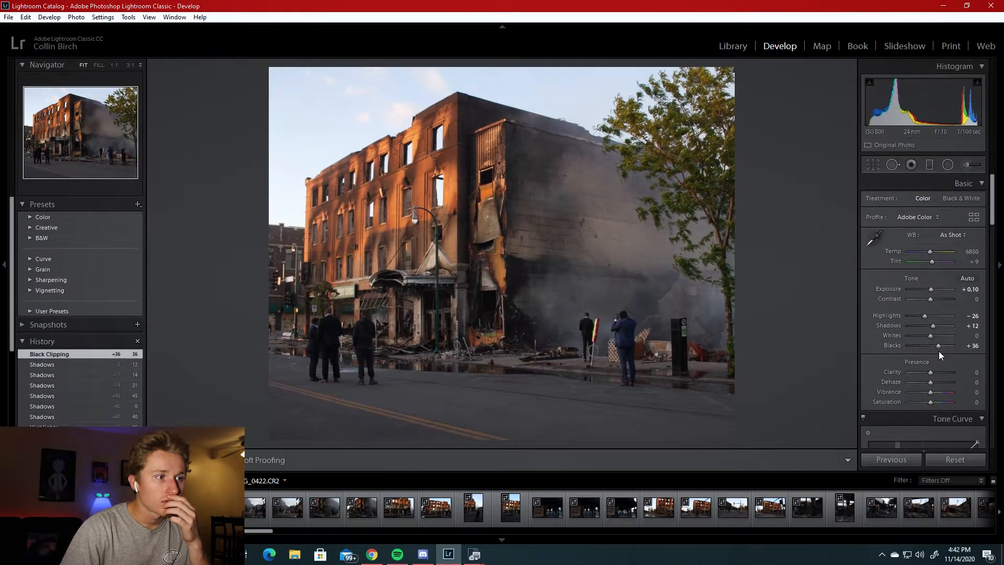
double_click(938, 345)
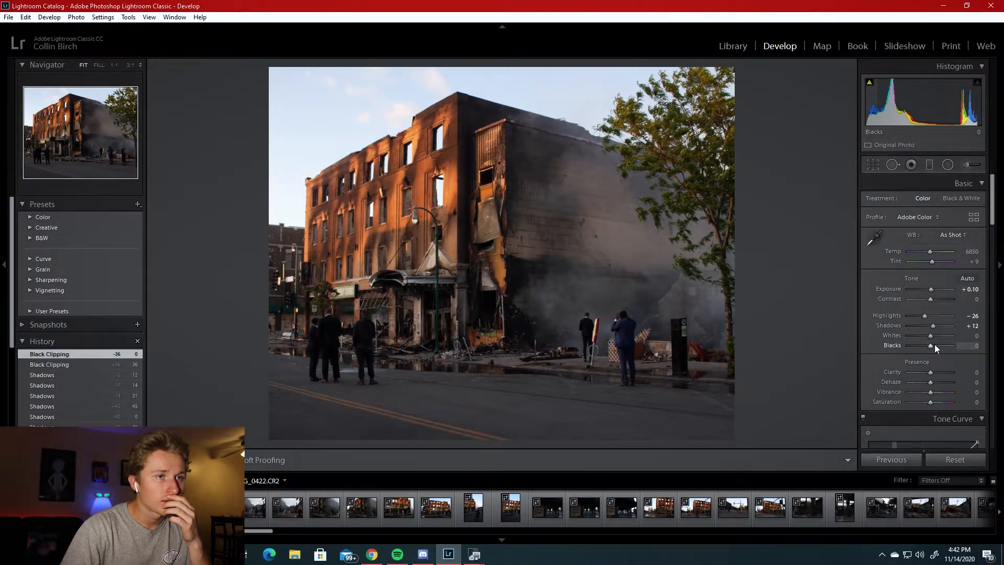
Examine the facade, the bystanders and the street-level debris at 1:1 magnification
left_click(439, 200)
left_click_drag(438, 201, 535, 234)
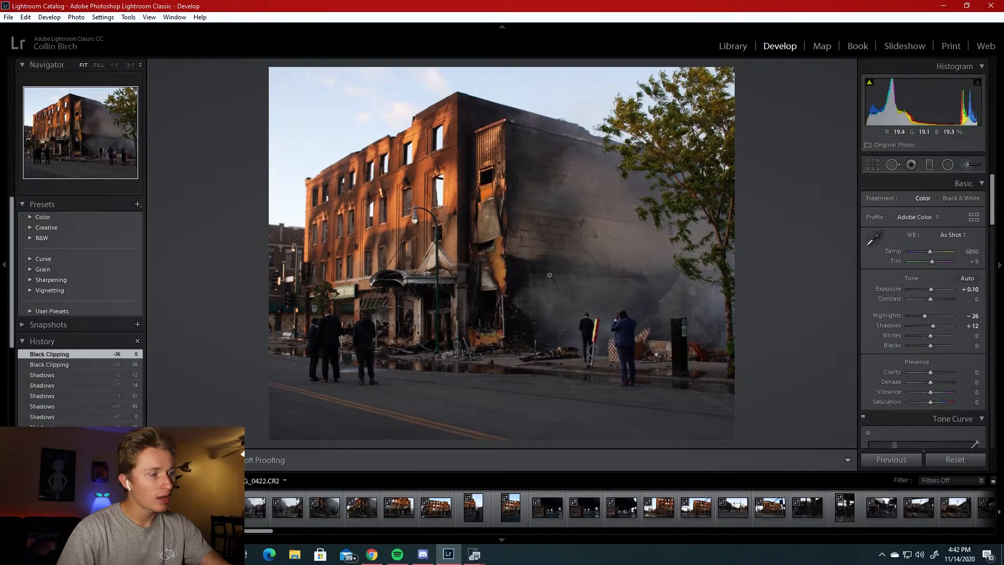
left_click(609, 329)
left_click_drag(458, 317, 874, 300)
left_click_drag(452, 303, 889, 286)
left_click_drag(339, 306, 608, 306)
left_click(528, 306)
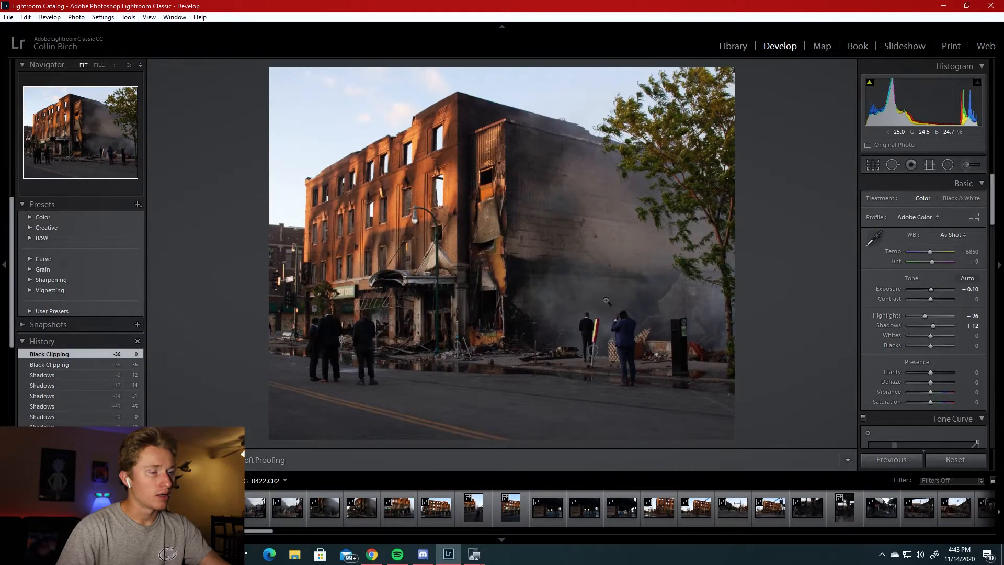
Try Clarity at its extreme of +100, compare it with 0, and inspect the effect on the building up close
left_click_drag(930, 369, 962, 372)
double_click(936, 369)
left_click(962, 372)
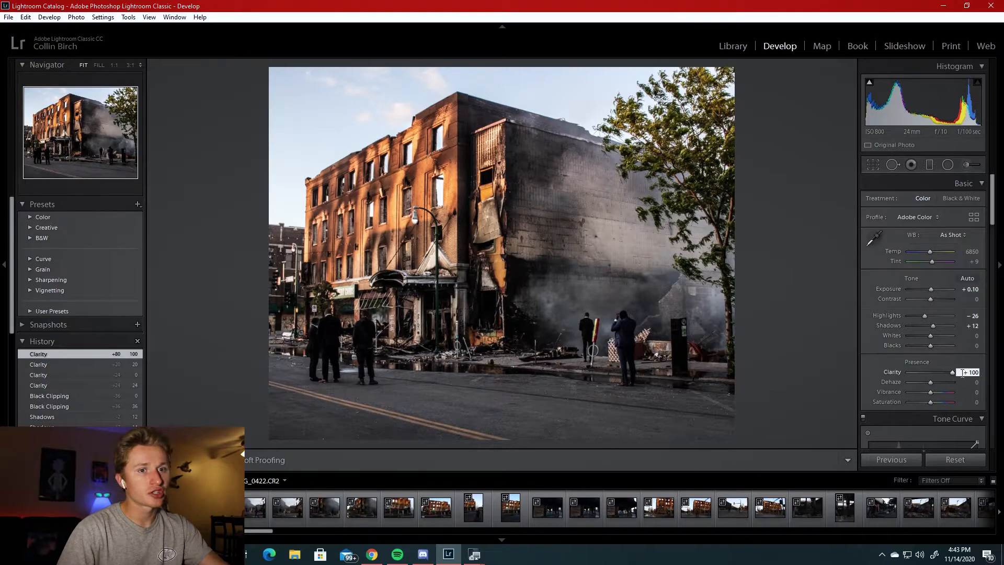
double_click(951, 373)
double_click(952, 372)
left_click(952, 372)
left_click(959, 373)
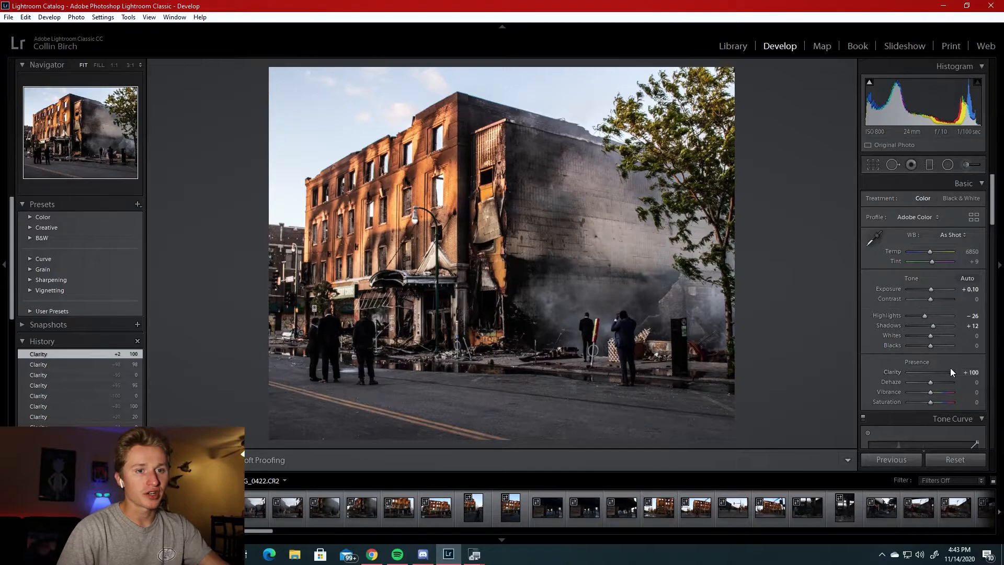
double_click(952, 374)
left_click(953, 375)
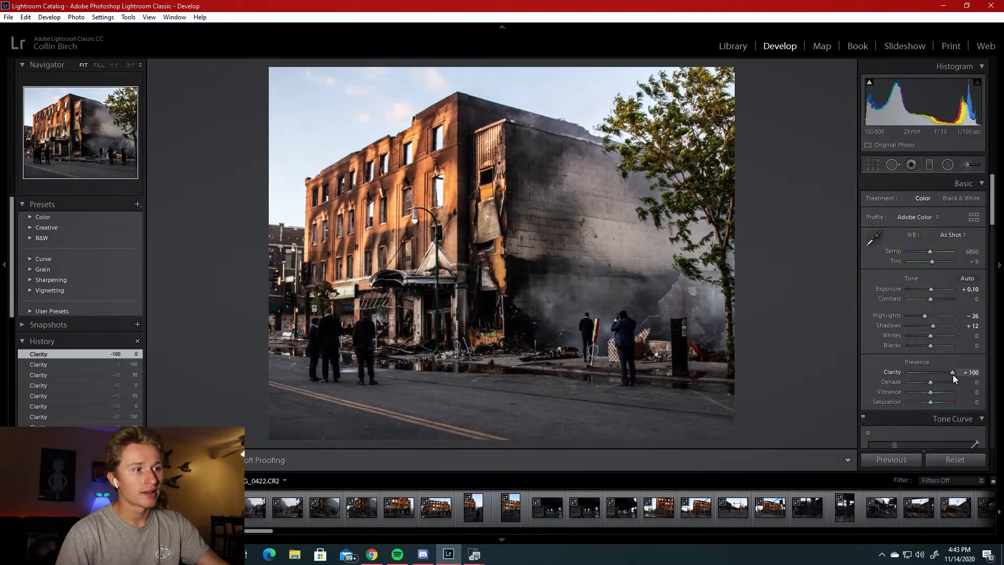
left_click(413, 277)
left_click_drag(413, 278, 645, 268)
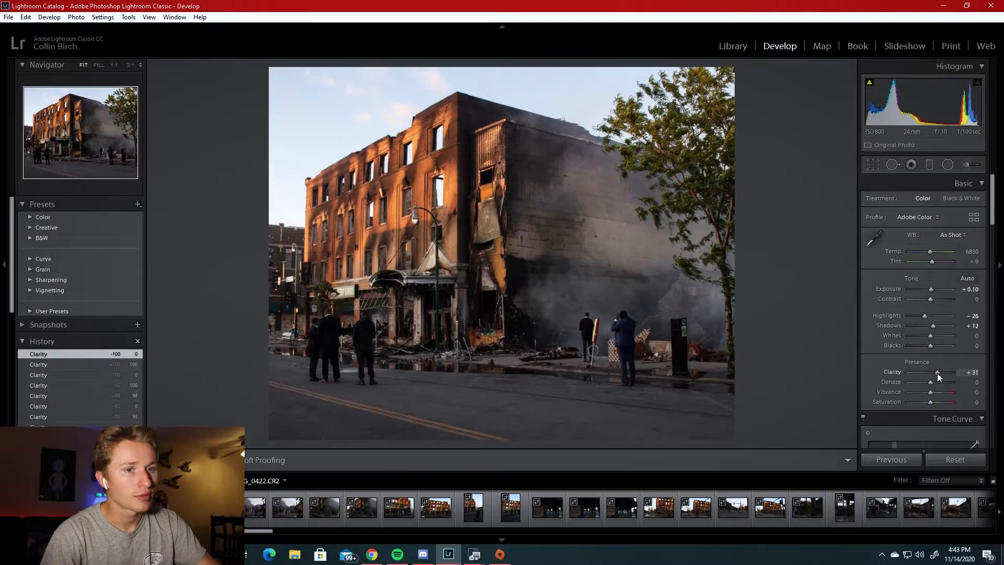
Reset Clarity and try a moderate value of 20
left_click_drag(937, 372, 934, 373)
double_click(934, 372)
left_click(970, 373)
type("20")
key("Return")
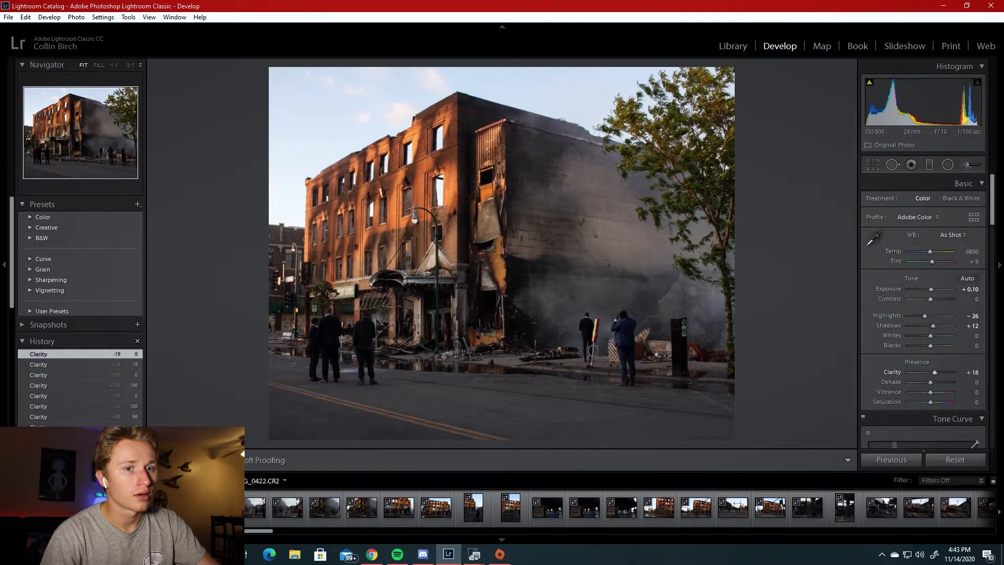
Compare the photo with Clarity reset to 0 and at +19, and set Clarity to +24
double_click(935, 374)
left_click(934, 373)
double_click(934, 373)
left_click(934, 373)
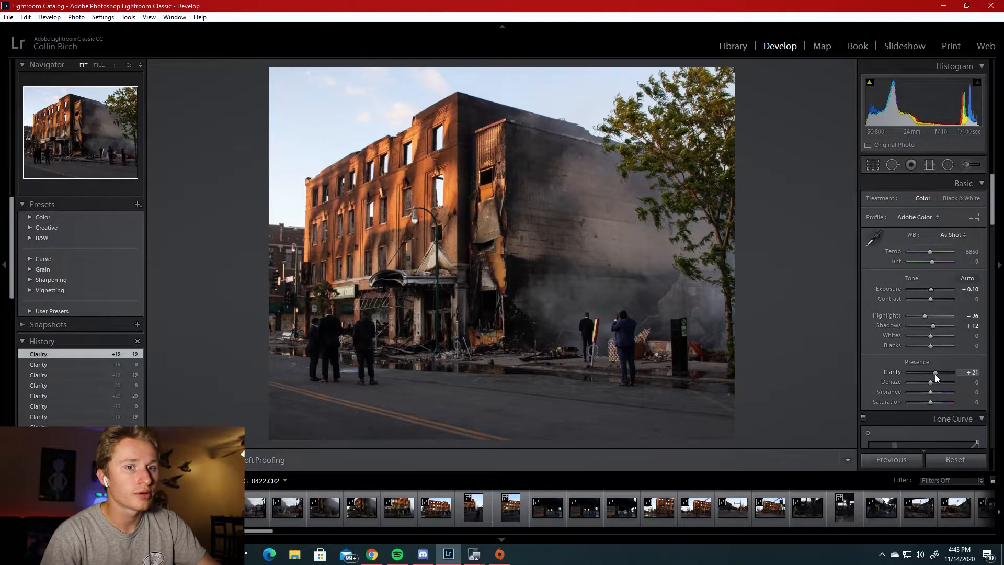
key("Return")
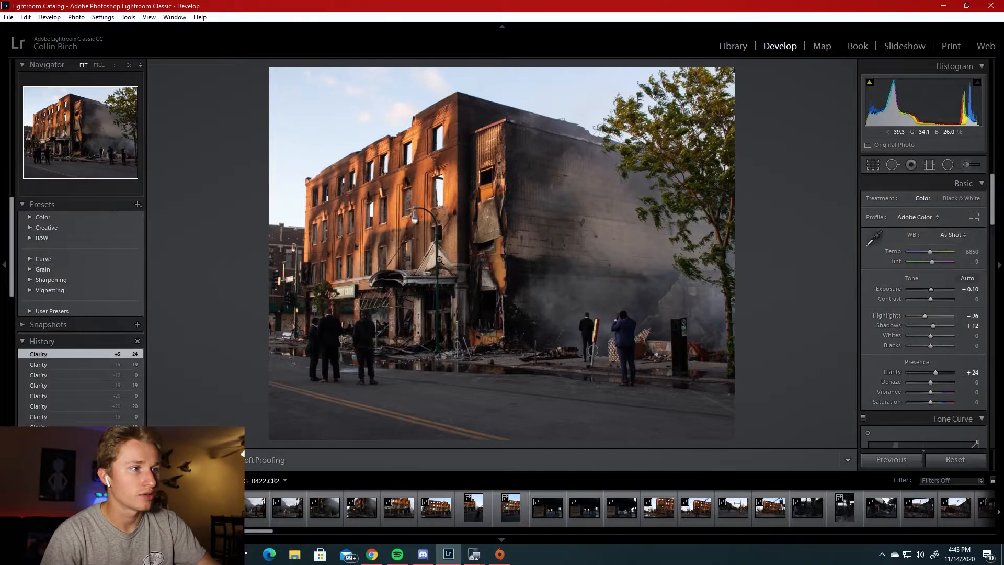
Check the edits before and after, and inspect the facade, roofline and sky at 1:1
left_click(392, 248)
left_click(510, 277)
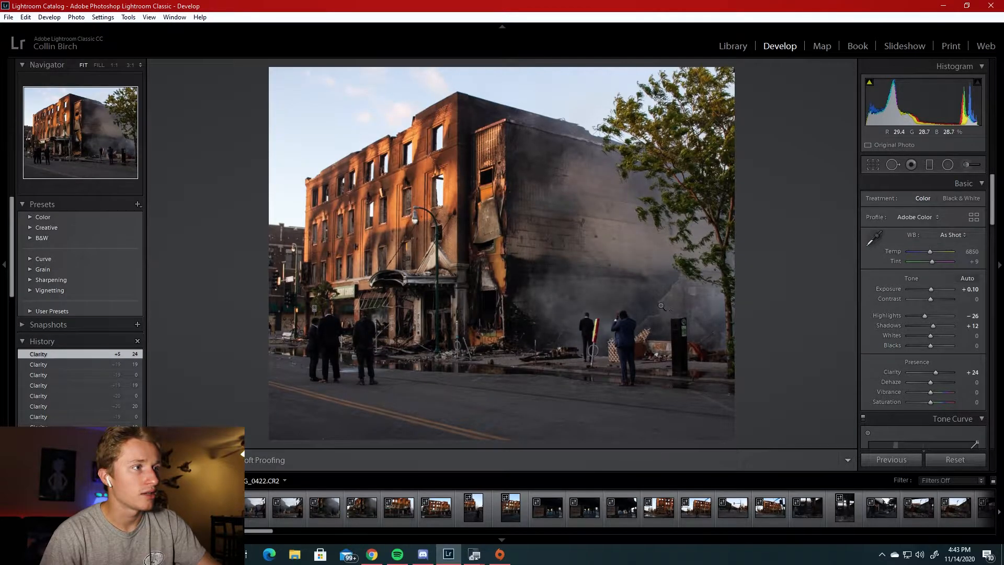
key("backslash")
key("backslash")
left_click(525, 193)
left_click_drag(525, 192, 706, 393)
left_click_drag(366, 130, 618, 318)
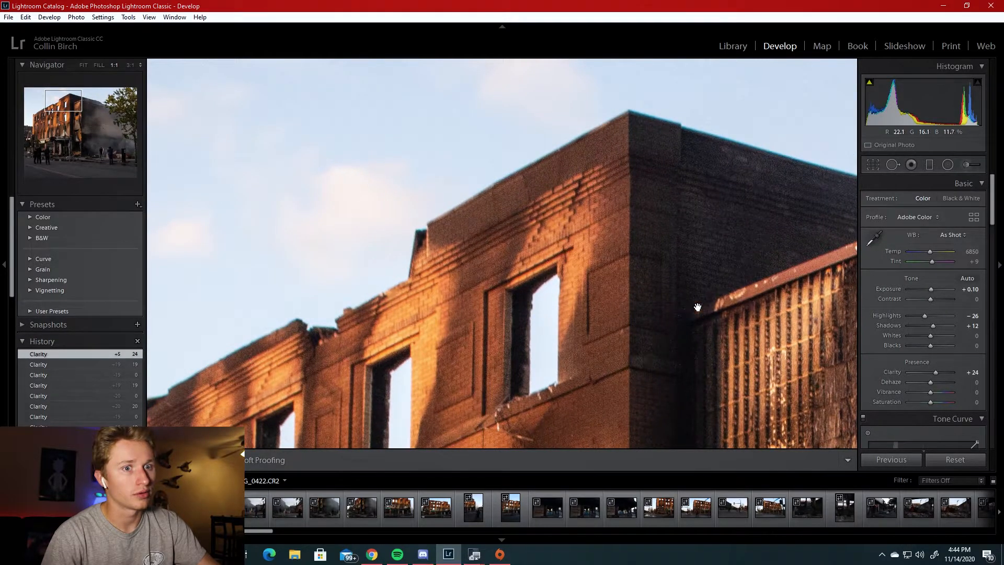
left_click(598, 298)
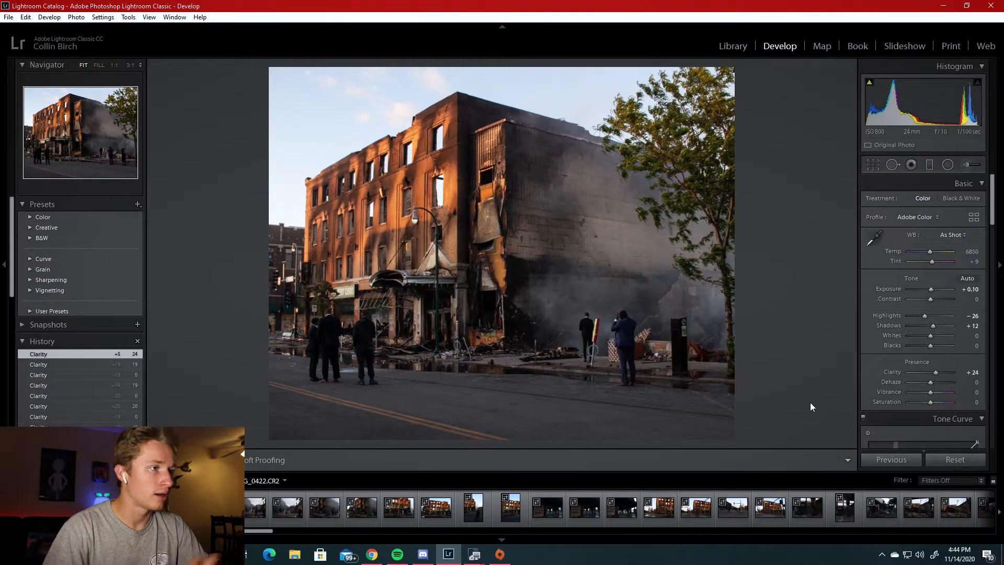
Try Vibrance at +12 and Saturation at -50, and reset both to 0
left_click_drag(931, 393, 933, 393)
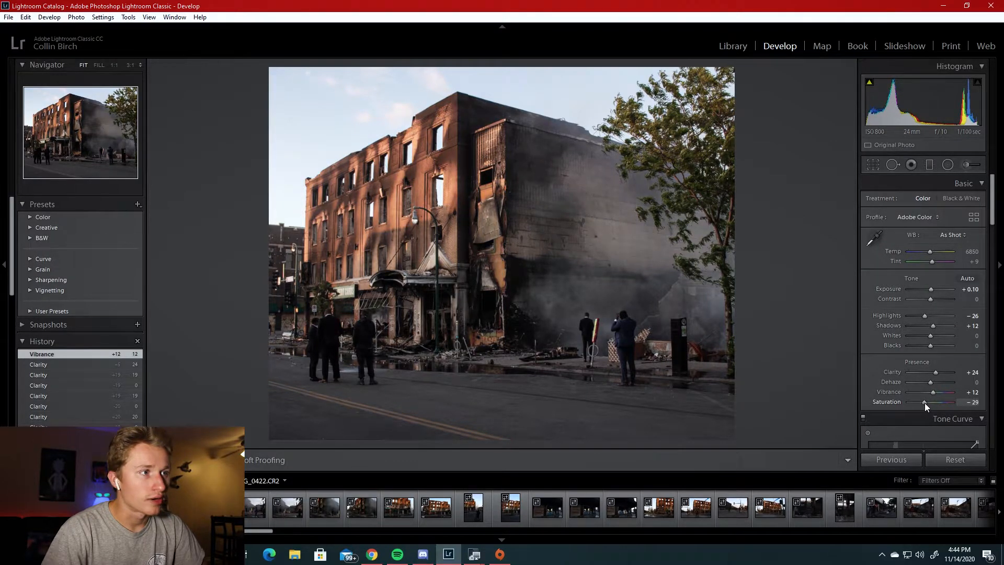
left_click_drag(922, 402, 920, 403)
double_click(920, 404)
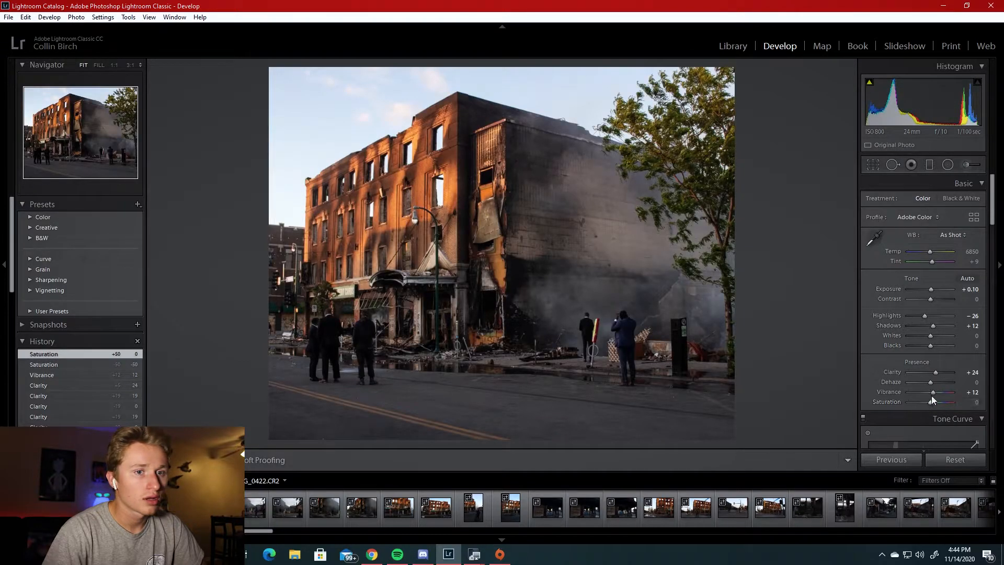
double_click(933, 392)
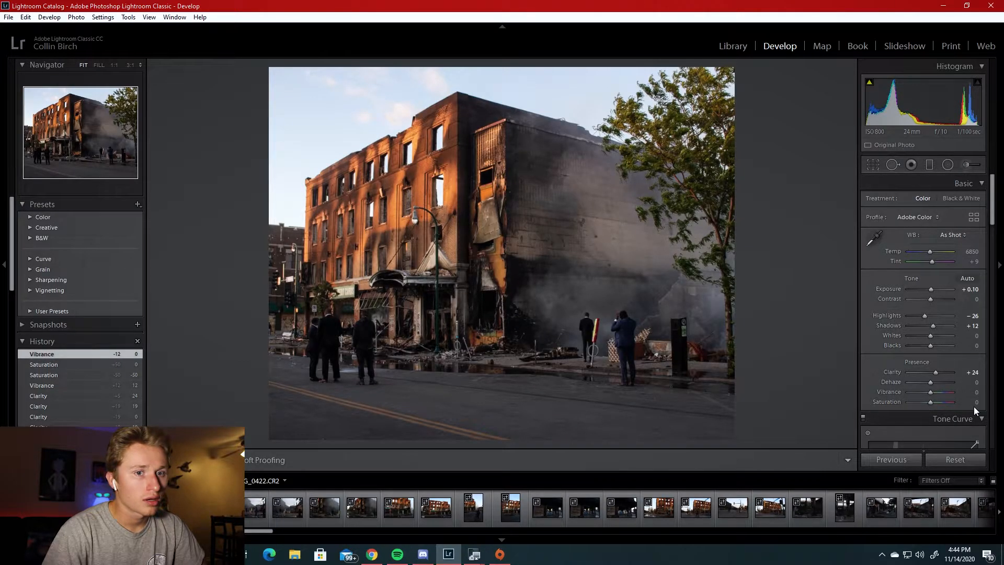
Set Saturation to -22 and Vibrance to +9
mouse_move(974, 403)
left_mouse_down()
mouse_move(964, 403)
mouse_move(973, 392)
left_mouse_up()
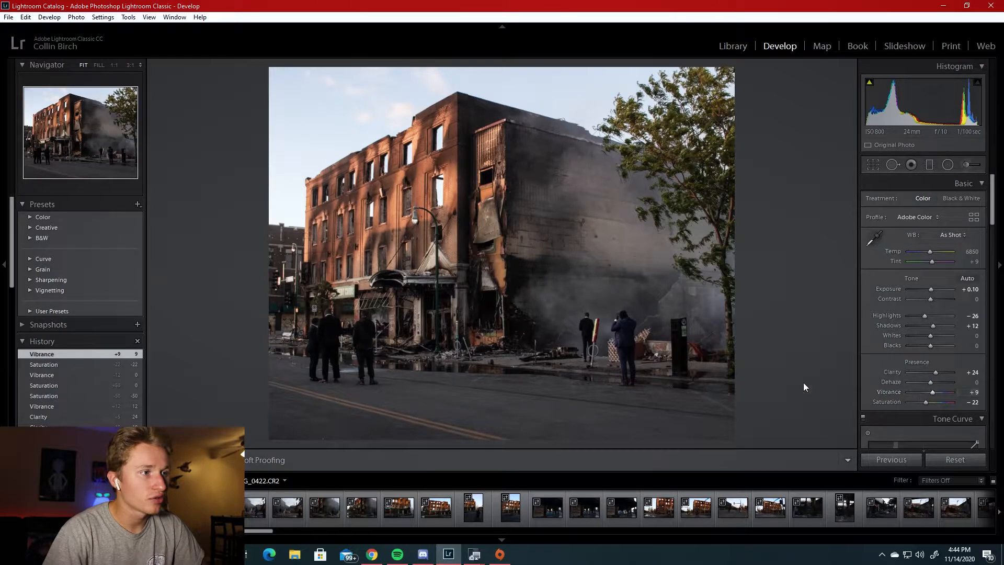
Compare the edited full-frame photo with its unedited version several times, checking the facade, smoke and overall color
key("backslash")
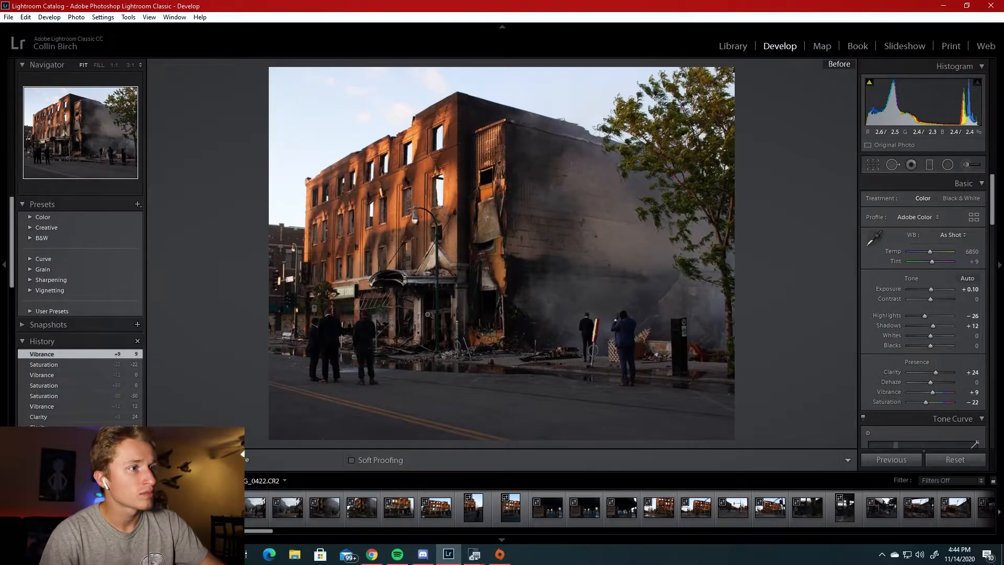
key("backslash")
key("backslash")
key("backslash")
key("backslash")
key("backslash")
key("backslash")
key("backslash")
key("backslash")
key("backslash")
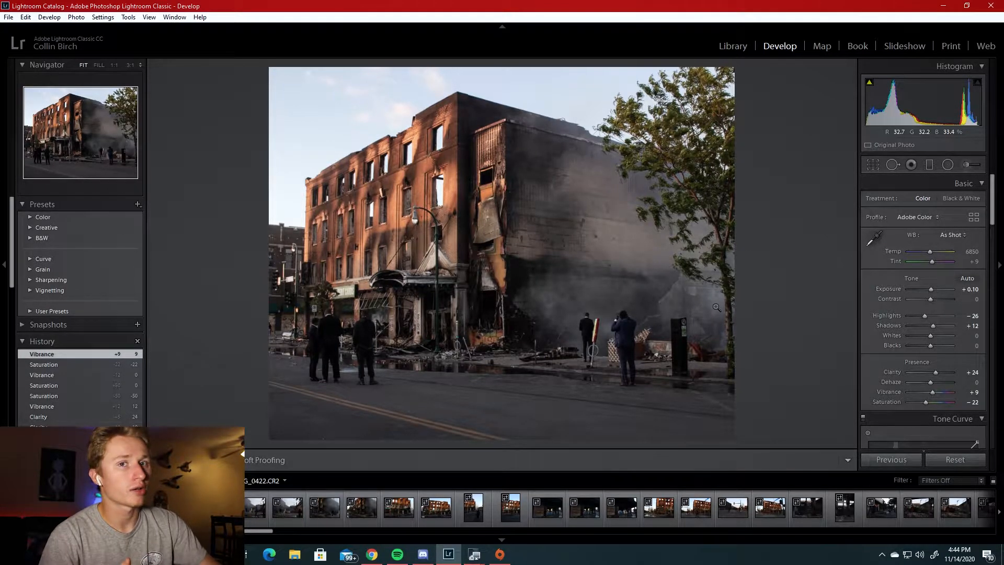
left_click_drag(424, 177, 575, 203)
key("backslash")
key("backslash")
key("backslash")
key("backslash")
key("backslash")
key("backslash")
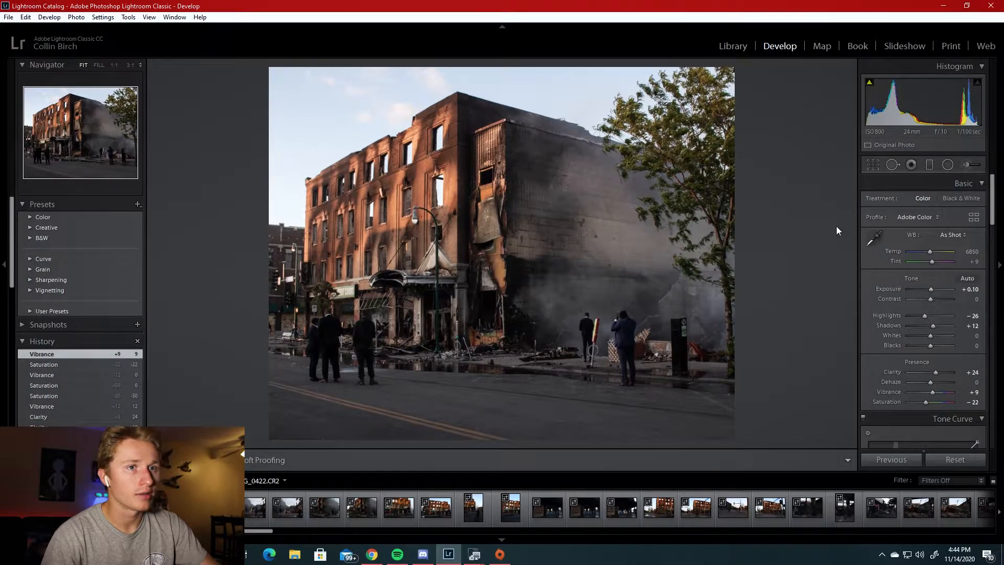
Tighten and reposition the 4 x 5 crop slightly around the burned building, and apply it
left_click(872, 164)
left_click_drag(549, 292, 545, 291)
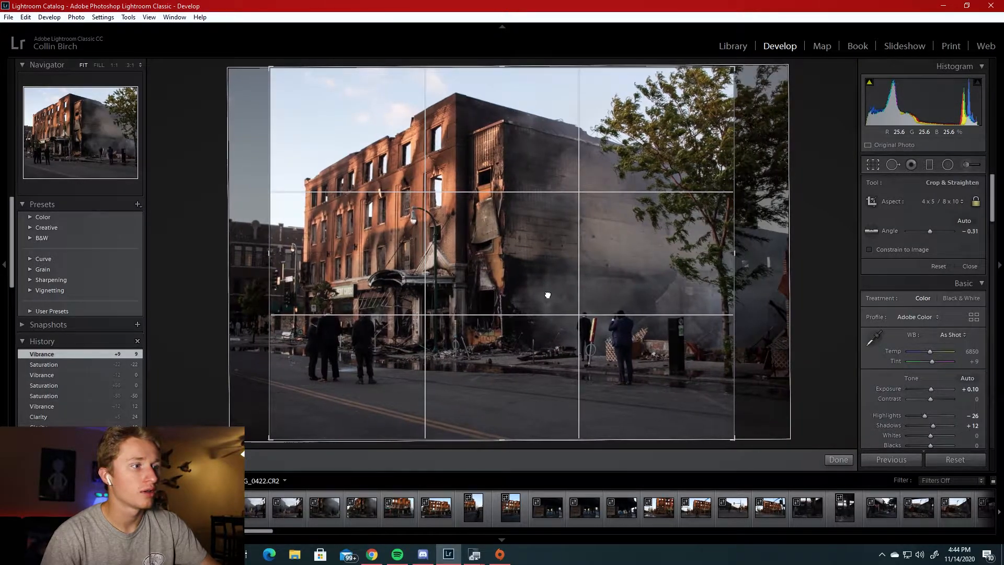
left_click_drag(734, 439, 697, 414)
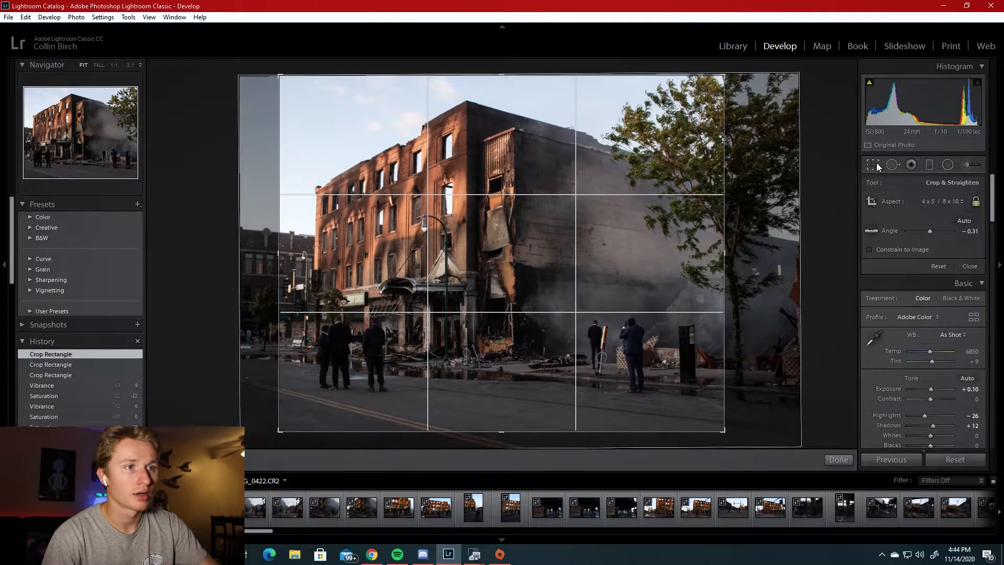
left_click(874, 164)
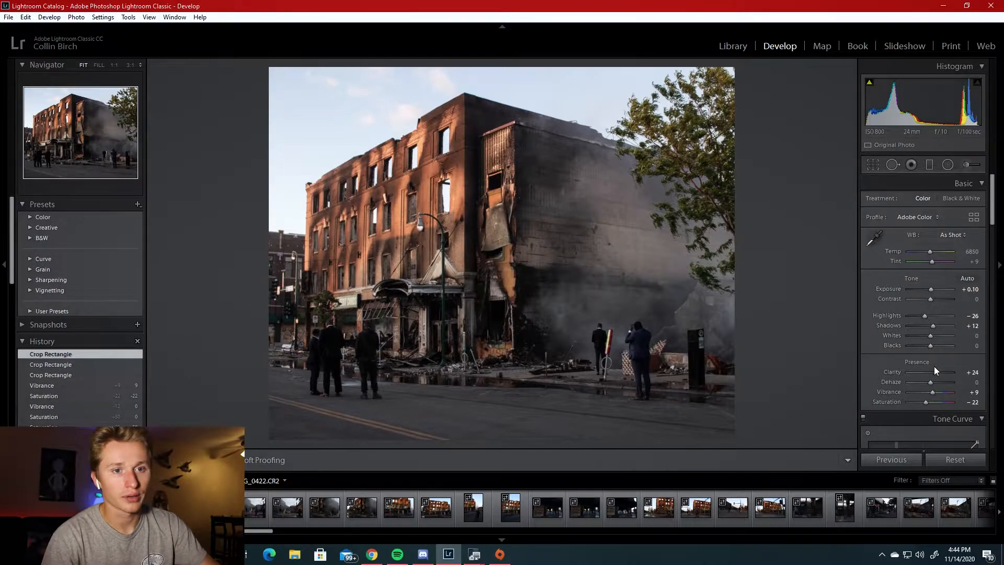
Apply the Medium Contrast point curve to the RGB channel of the Tone Curve
scroll(934, 366, "down", 5)
left_click(921, 362)
left_click(931, 205)
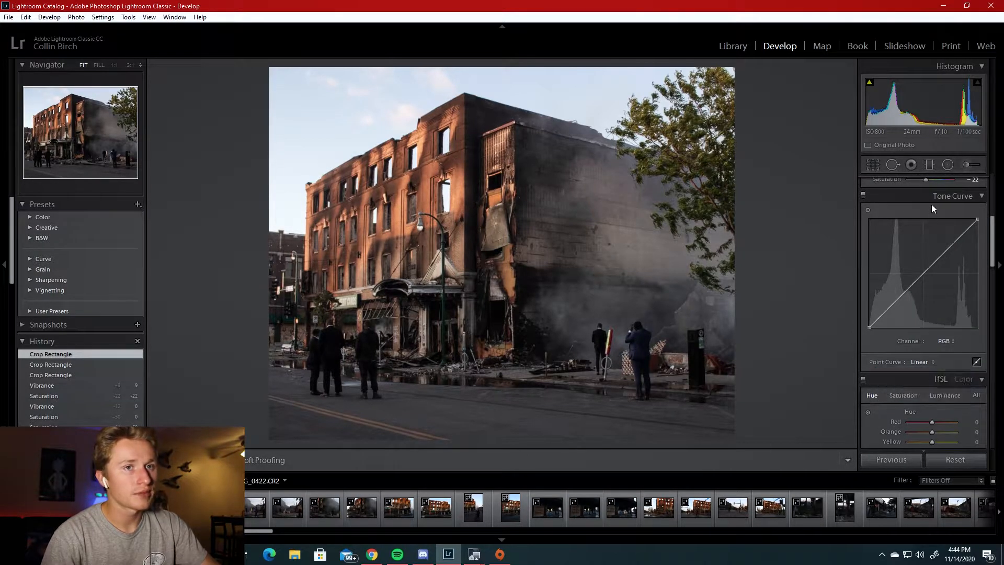
left_click(931, 365)
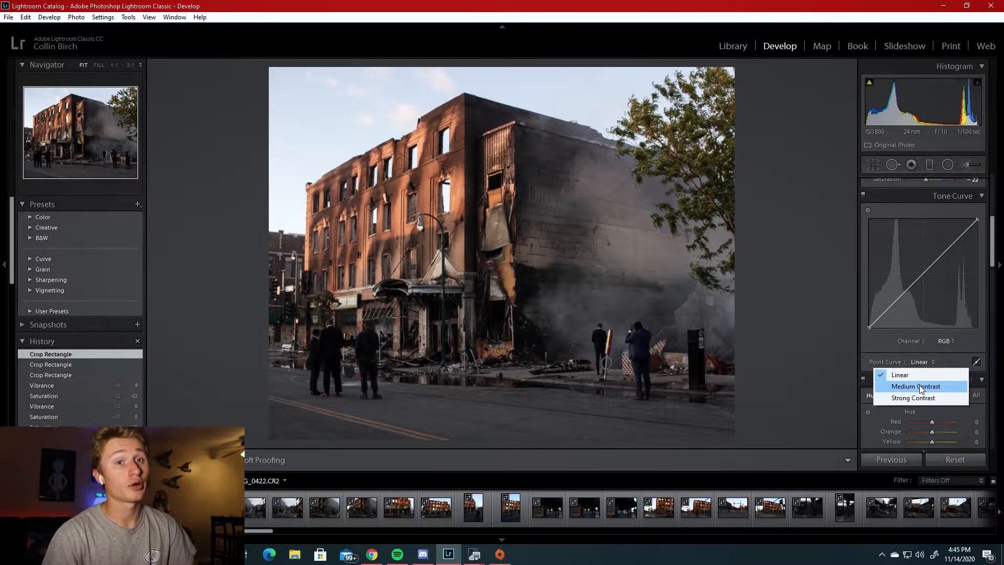
left_click(920, 387)
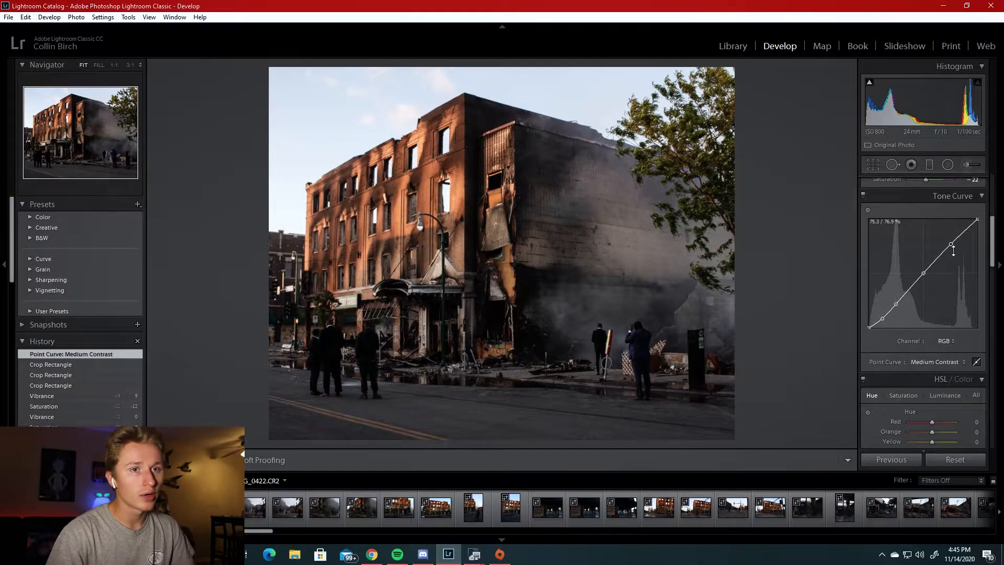
Try a steep S-curve with raised highlights and lowered shadows, compare it off and on, and return to Medium Contrast
left_click_drag(949, 246, 947, 236)
left_click_drag(895, 305, 883, 320)
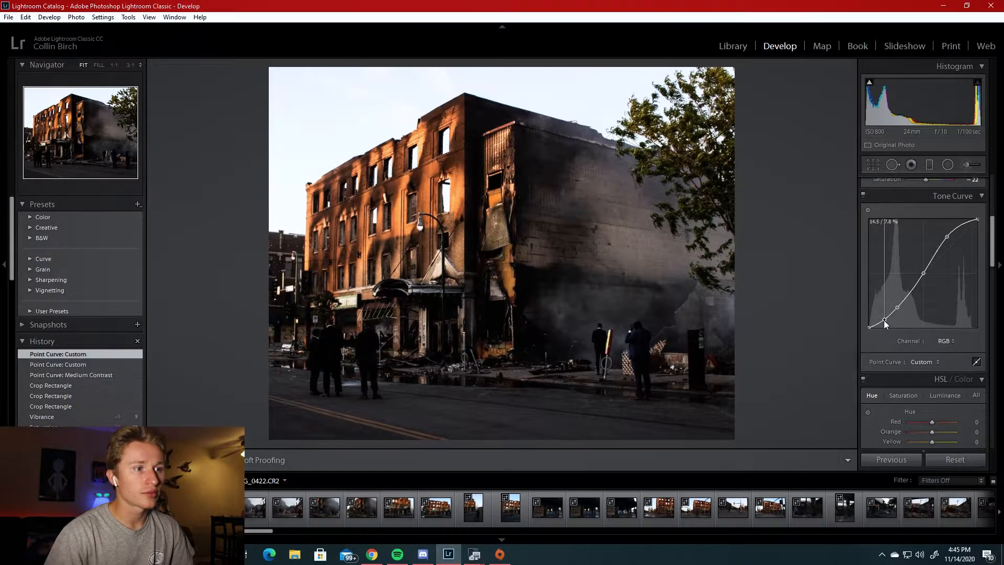
left_click(863, 194)
left_click(864, 194)
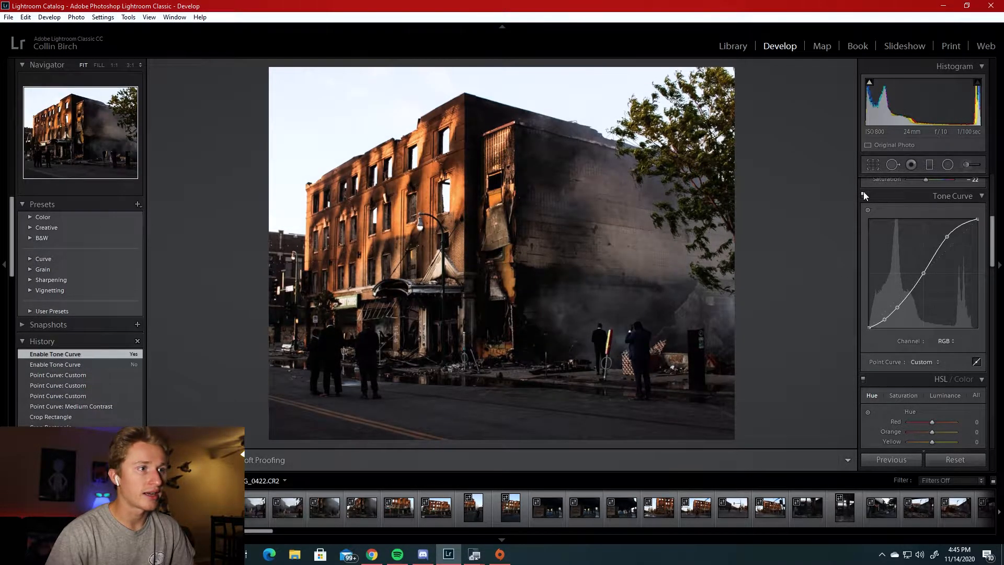
left_click(923, 361)
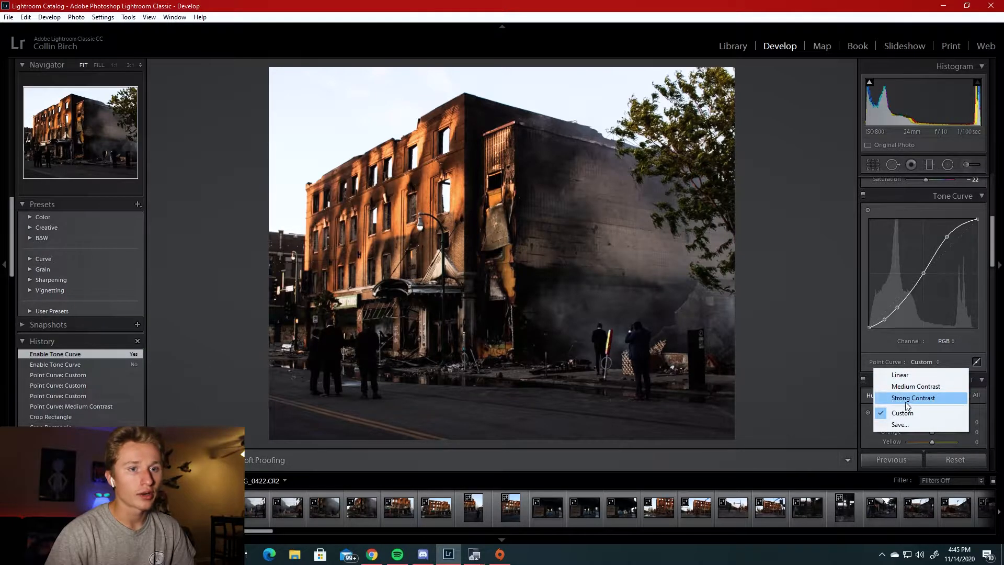
left_click(916, 386)
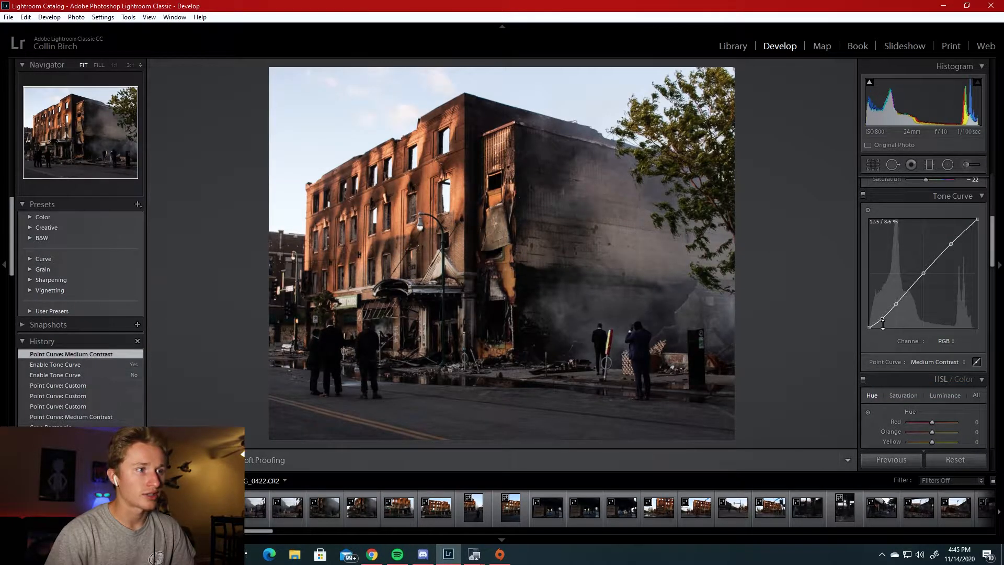
Compare the photo with the Medium Contrast tone curve disabled and enabled
left_click(864, 196)
left_click(864, 195)
left_click(864, 195)
left_click(864, 196)
left_click(864, 196)
left_click(864, 196)
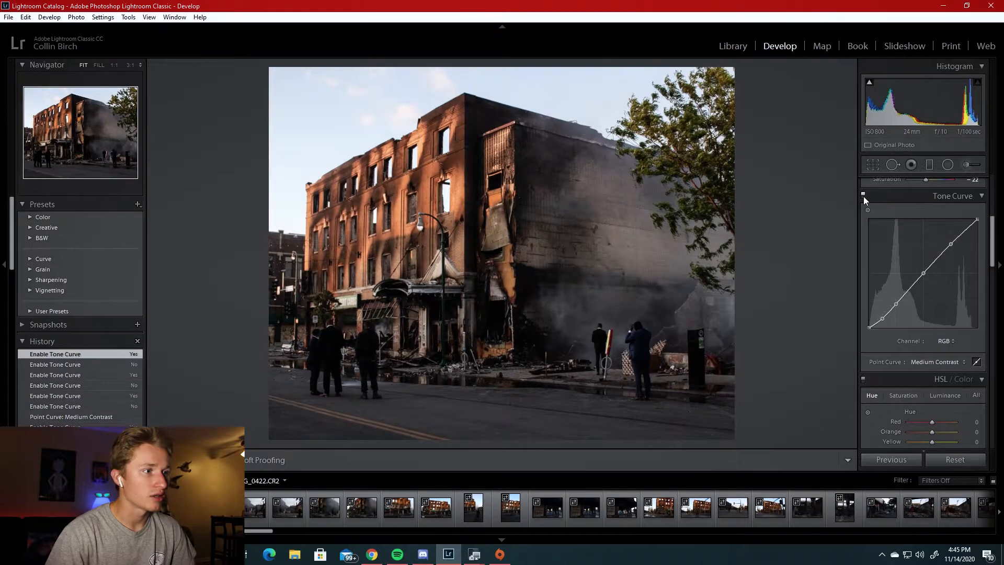
left_click(863, 196)
left_click(864, 196)
Raise the two shadow points of the tone curve slightly, and compare the photo with the curve off and on
left_click_drag(882, 318, 898, 301)
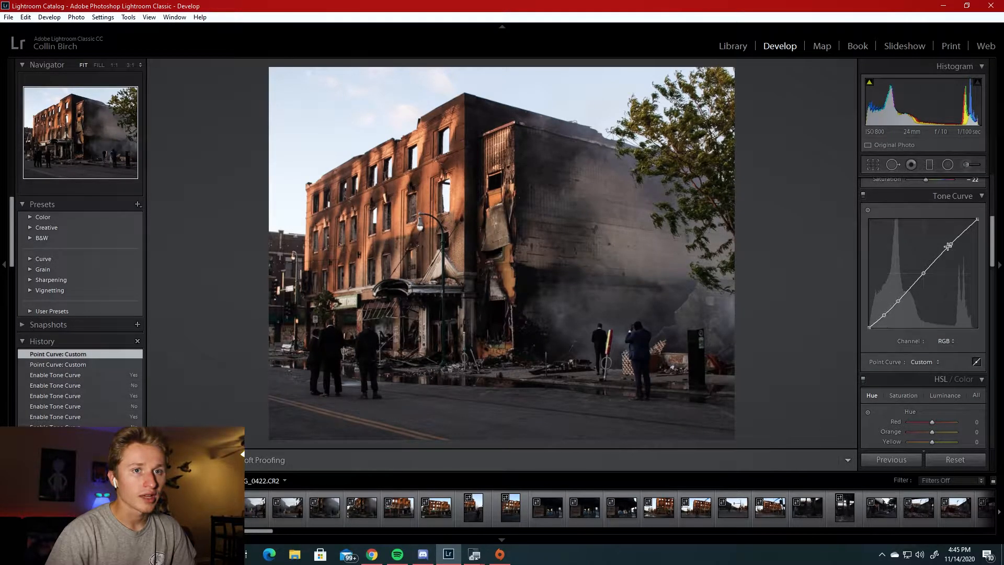
left_click(864, 194)
left_click(864, 194)
left_click(864, 194)
left_click(863, 195)
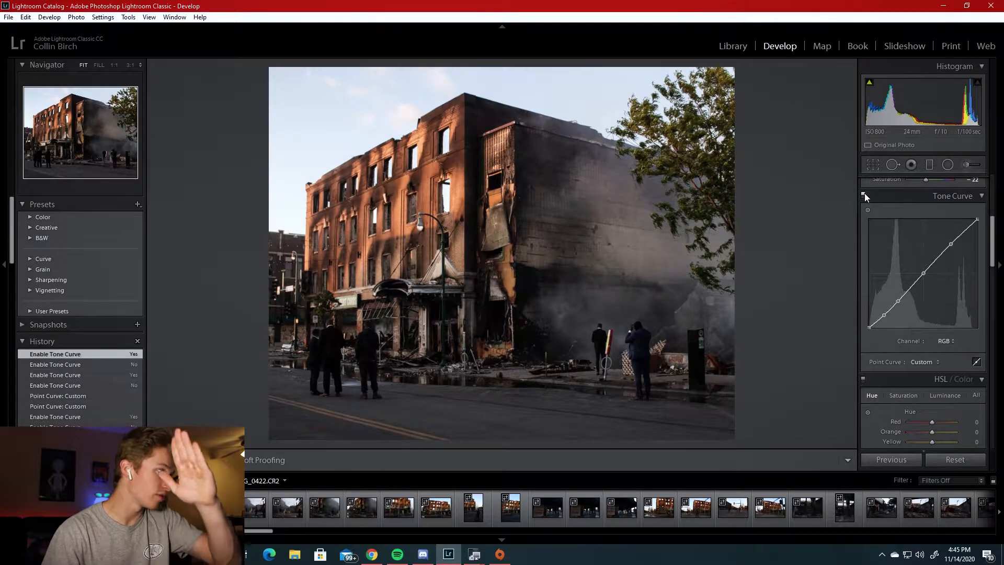
left_click(864, 194)
left_click(865, 194)
left_click(865, 195)
left_click(865, 195)
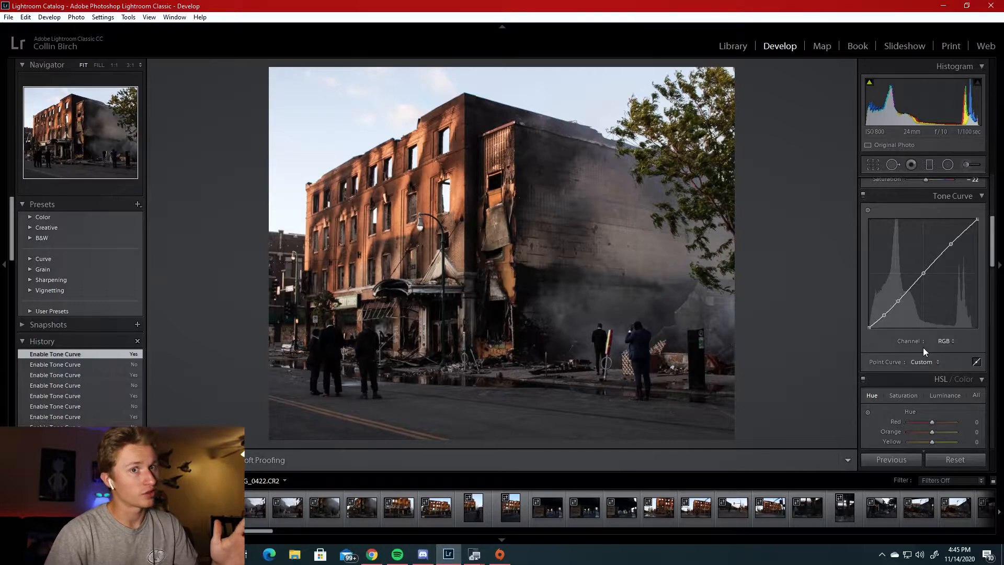
View the tone curve's channel options, keep RGB, and compare the edited photo with the unedited version
left_click(943, 343)
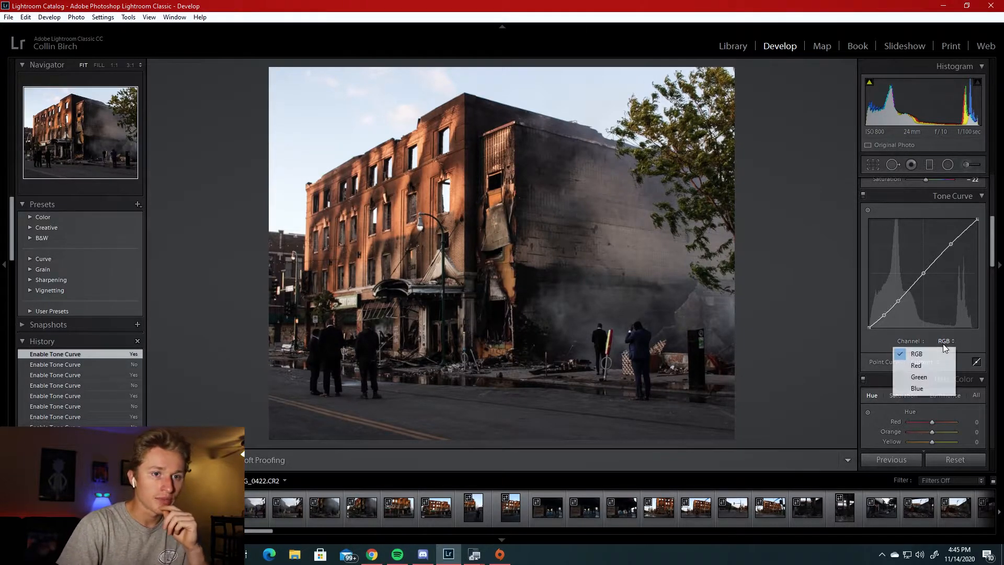
left_click(970, 339)
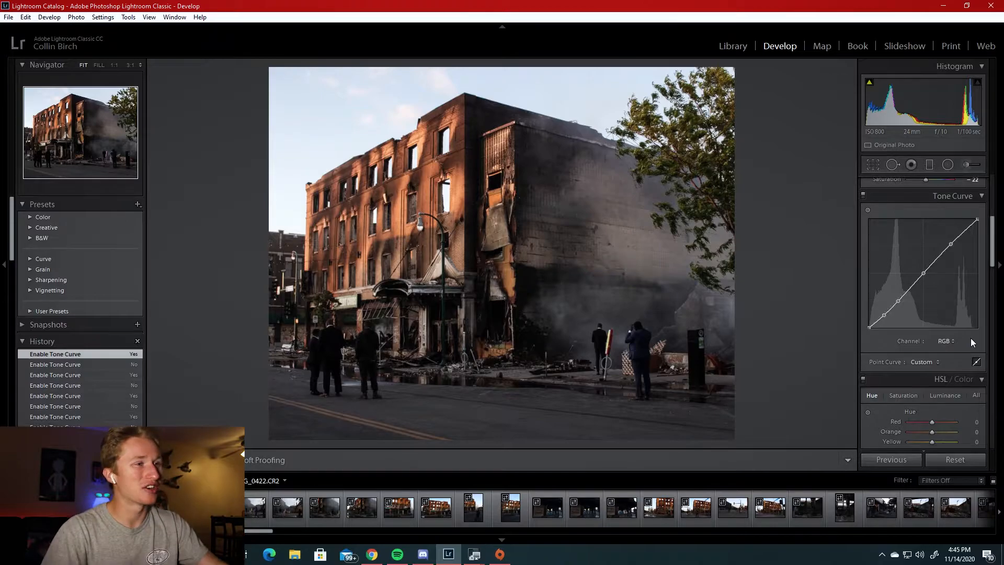
key("backslash")
key("backslash")
key("backslash")
key("backslash")
key("backslash")
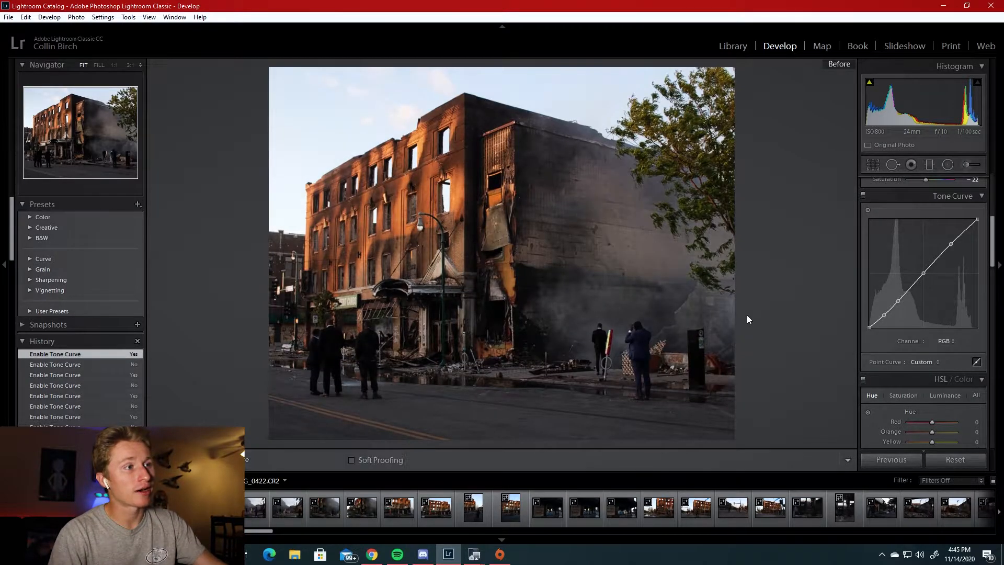
key("backslash")
key("backslash")
key("backslash")
key("backslash")
key("backslash")
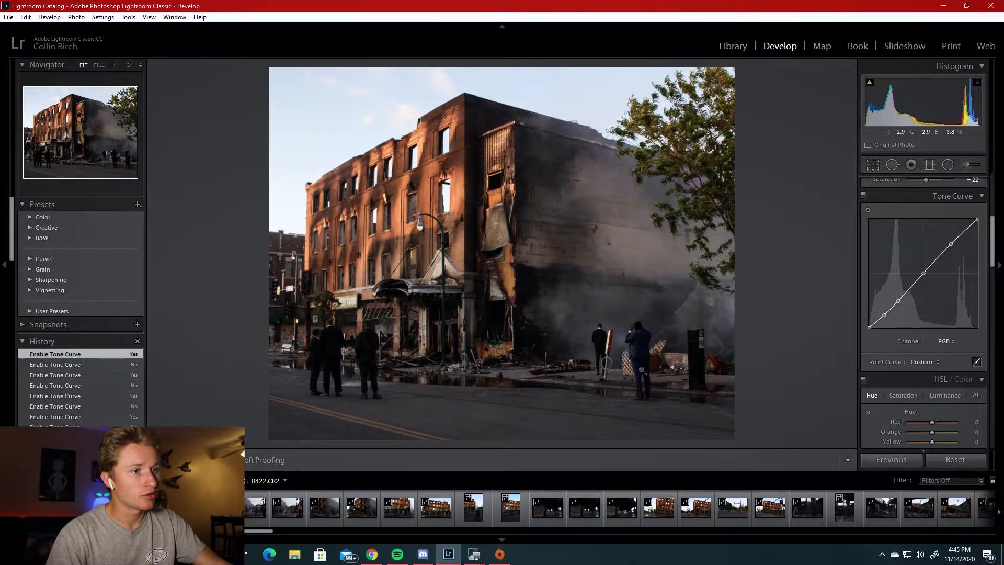
key("backslash")
key("backslash")
key("backslash")
key("backslash")
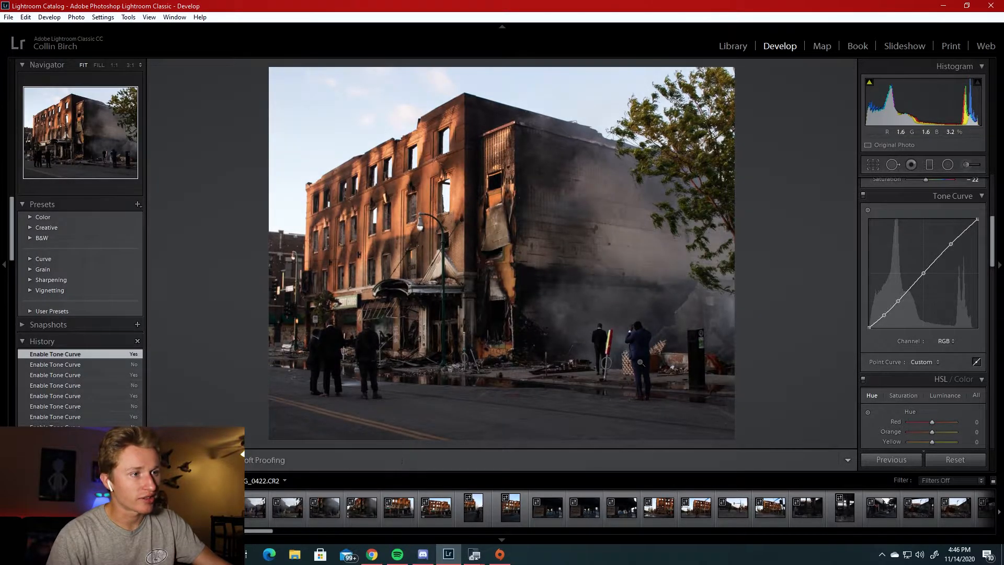
Inspect the brick facade, the smoky side wall and the tree at 1:1, before and after the edits
left_click(501, 297)
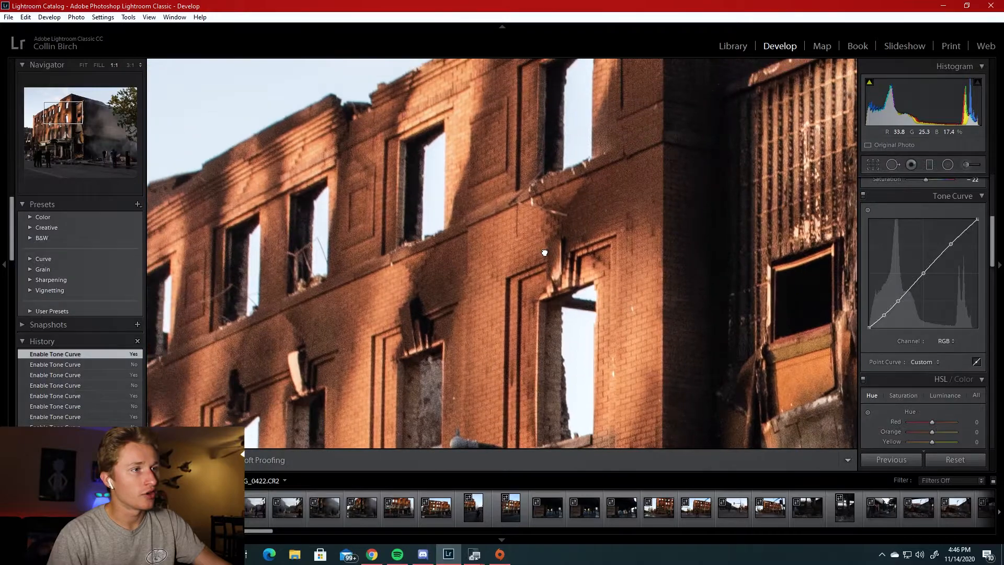
left_click(545, 253)
key("backslash")
key("backslash")
key("backslash")
key("backslash")
left_click(664, 202)
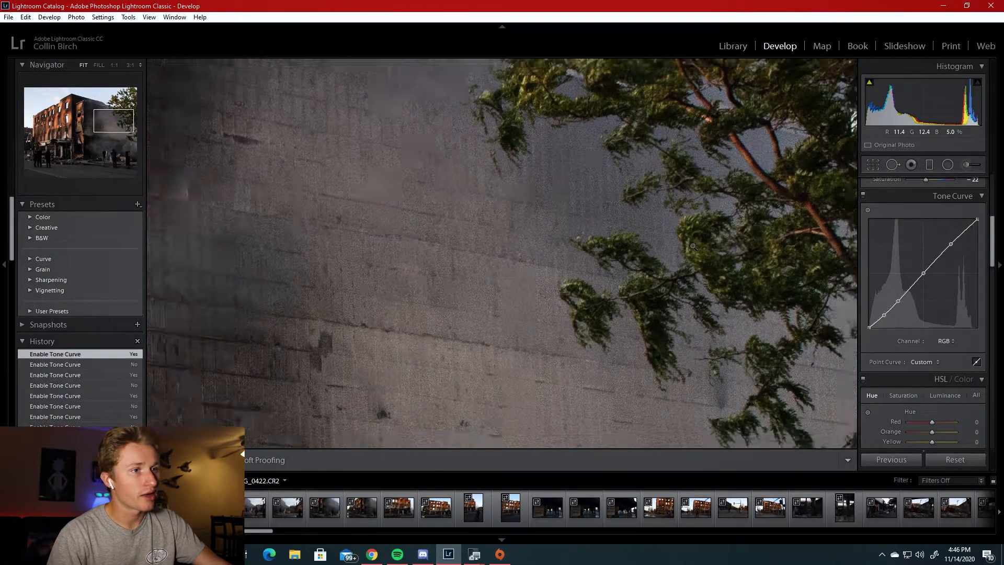
left_click(693, 246)
key("backslash")
key("backslash")
Reshape the tone curve's shadow points downward for slightly darker shadows, and check the result against the unedited photo
scroll(901, 387, "down", 2)
scroll(901, 381, "up", 2)
left_click_drag(898, 301, 888, 312)
key("backslash")
key("backslash")
key("backslash")
key("backslash")
Compare the unedited photo with the darkened-shadow version, looking over the facade and smoke
left_click_drag(448, 176, 556, 222)
key("backslash")
key("backslash")
key("backslash")
key("backslash")
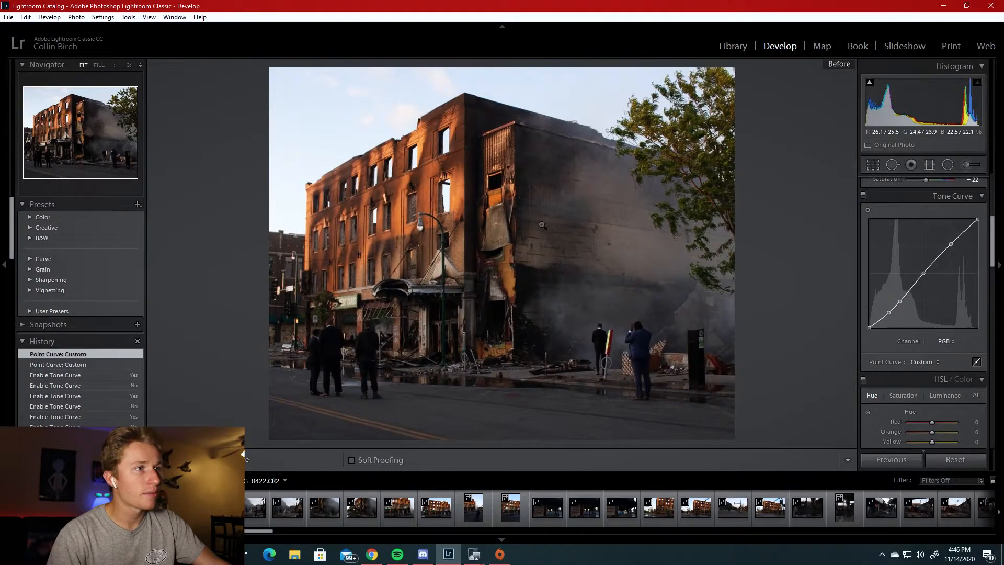
key("backslash")
key("backslash")
key("backslash")
key("backslash")
key("backslash")
key("backslash")
key("backslash")
key("backslash")
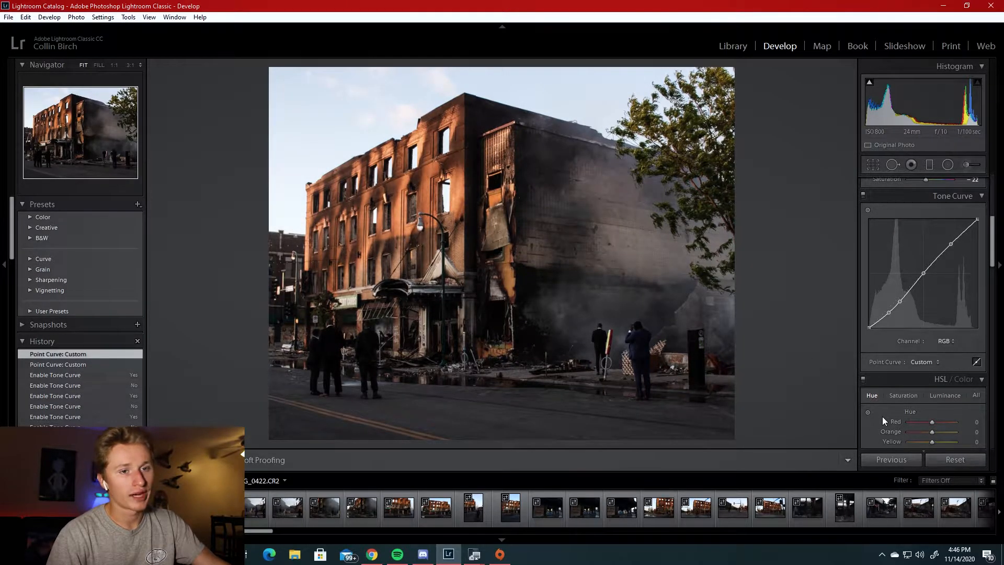
Try the HSL Red hue at +27 and -11, and reset it to 0
scroll(882, 417, "down", 3)
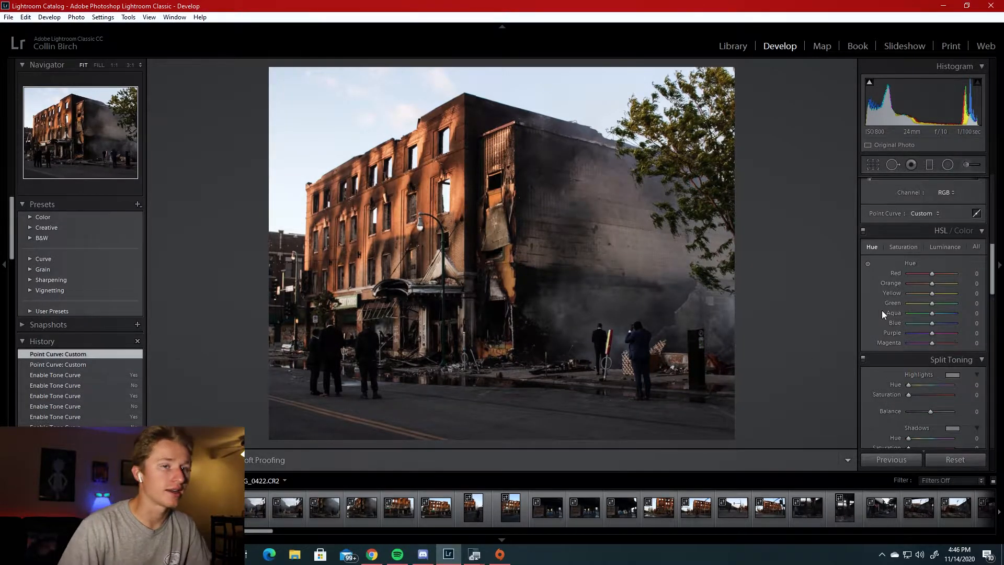
left_click(892, 246)
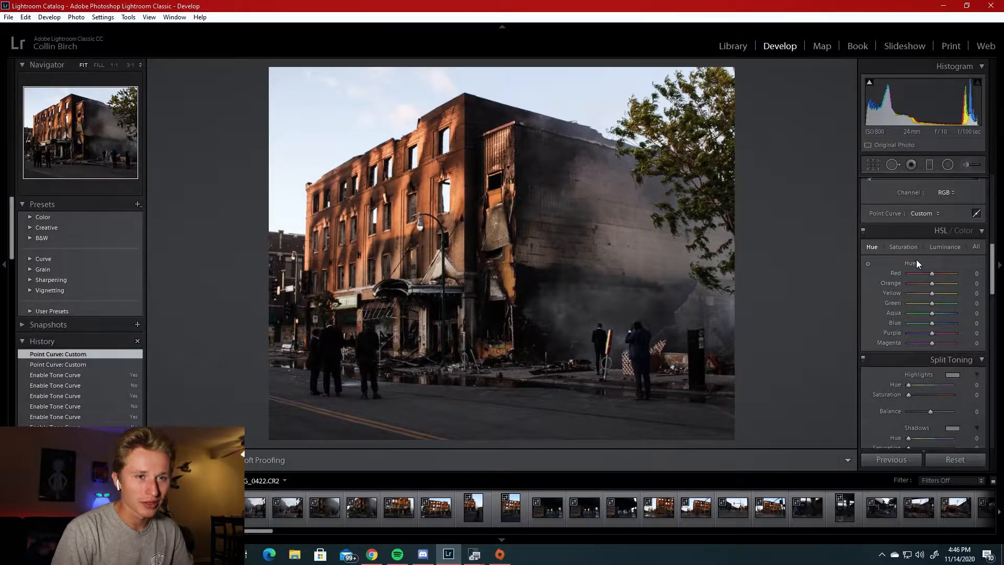
mouse_move(931, 273)
left_mouse_down()
mouse_move(909, 271)
mouse_move(938, 276)
left_mouse_up()
left_click_drag(938, 276, 878, 296)
double_click(933, 274)
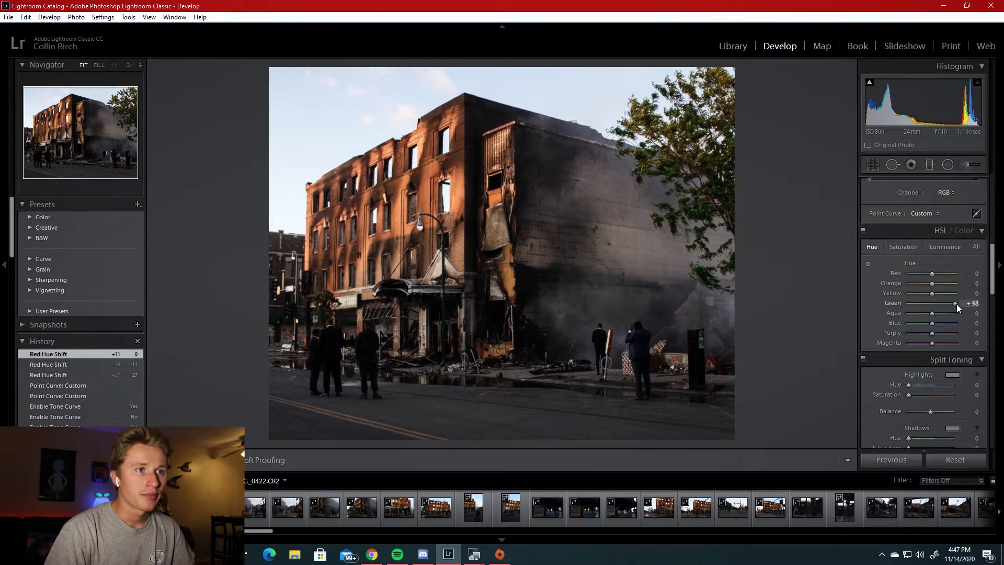
Set the HSL Green hue to +49 and the Red saturation to -11
left_click_drag(947, 307, 941, 305)
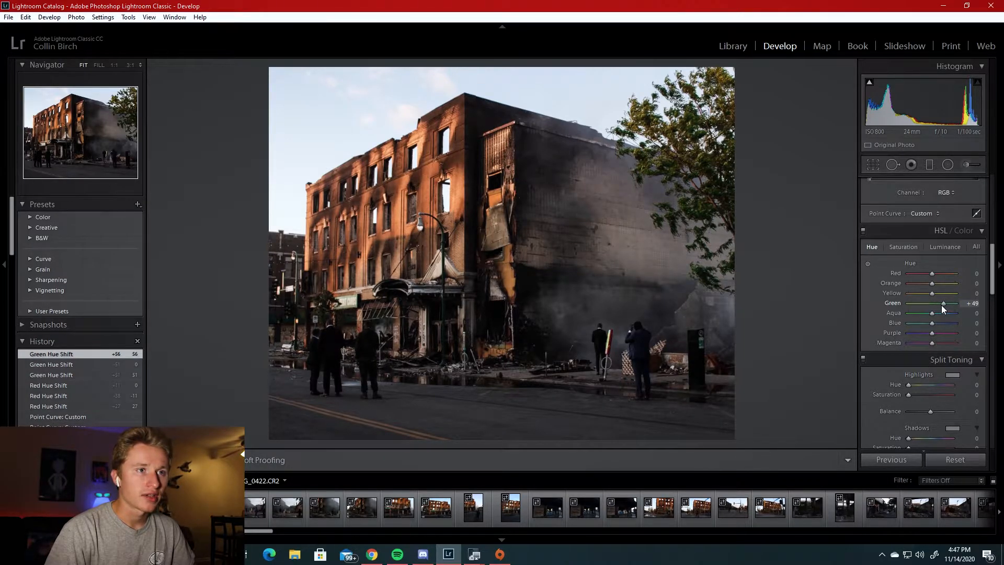
left_click(913, 246)
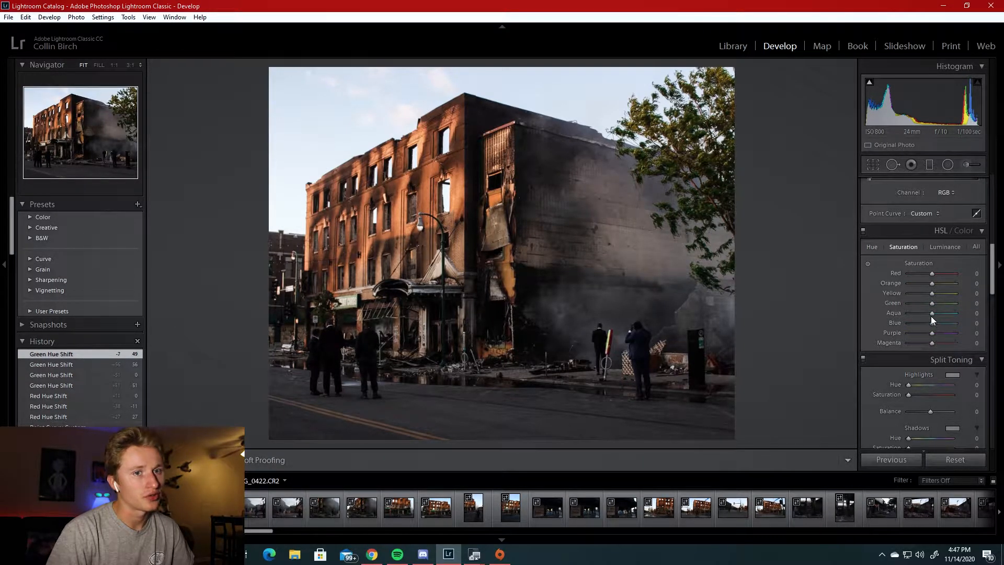
left_click_drag(931, 274, 919, 281)
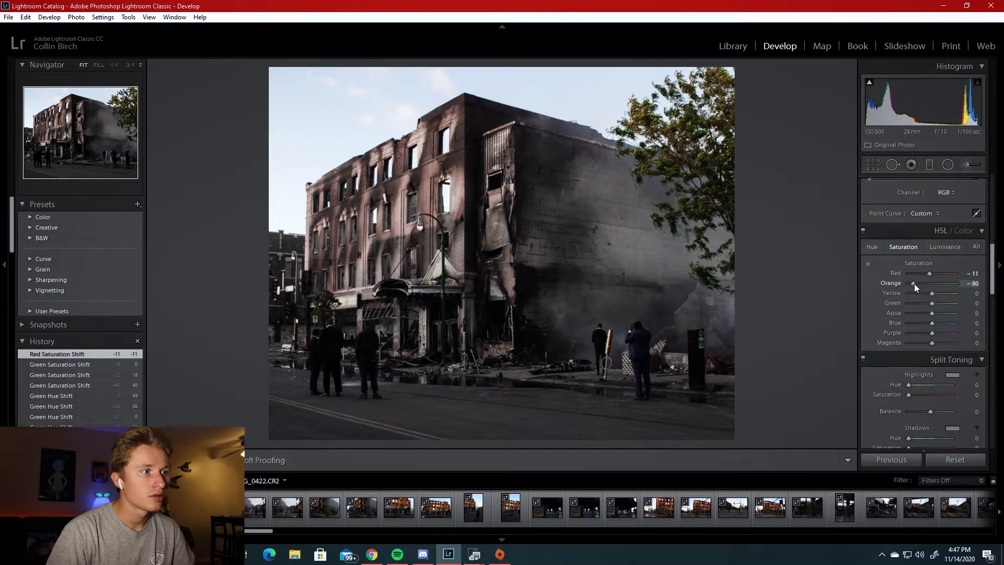
Try Orange saturation at -38, settle it at -5, and compare the photo with the HSL adjustments off and on
left_click_drag(924, 283, 925, 284)
double_click(925, 283)
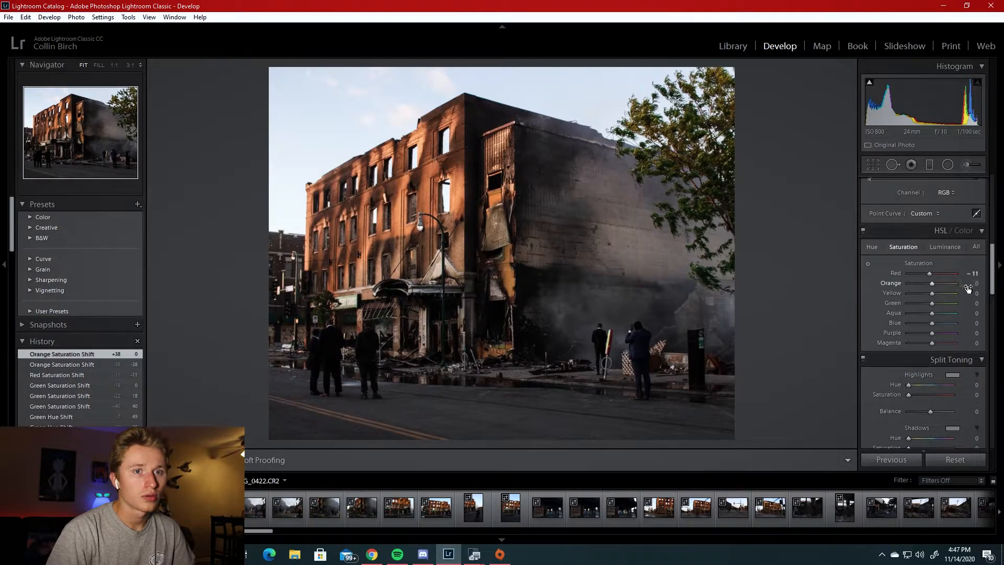
left_click(864, 231)
left_click(864, 231)
left_click(866, 232)
left_click(866, 232)
left_click(866, 231)
left_click(866, 231)
left_click(866, 232)
left_click(865, 231)
left_click(866, 231)
left_click(866, 231)
Inspect the tree and side wall at 1:1 with the HSL adjustments off and on, and return to the full photo
left_click(833, 218)
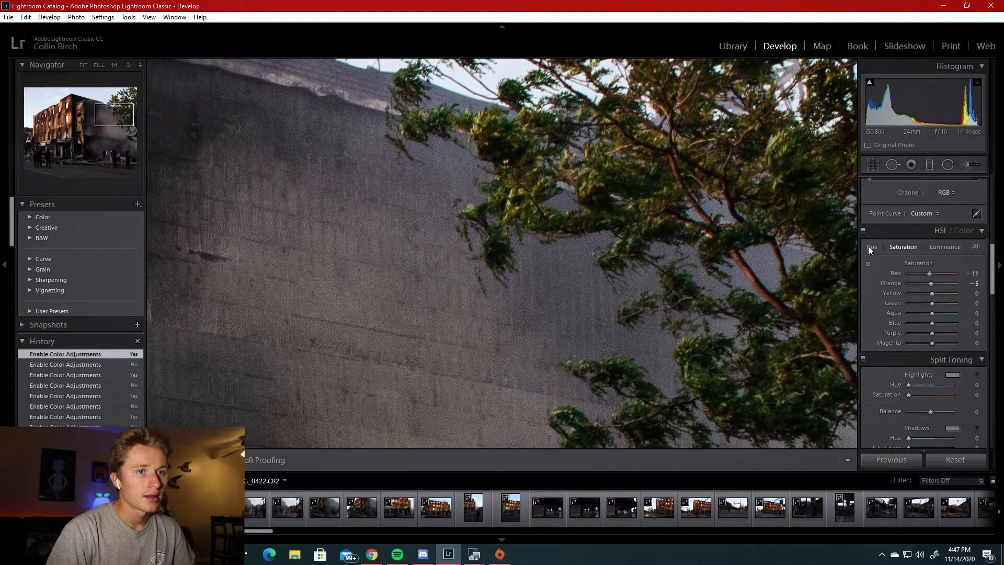
left_click(861, 230)
left_click(862, 230)
left_click(861, 230)
left_click(862, 230)
key("z")
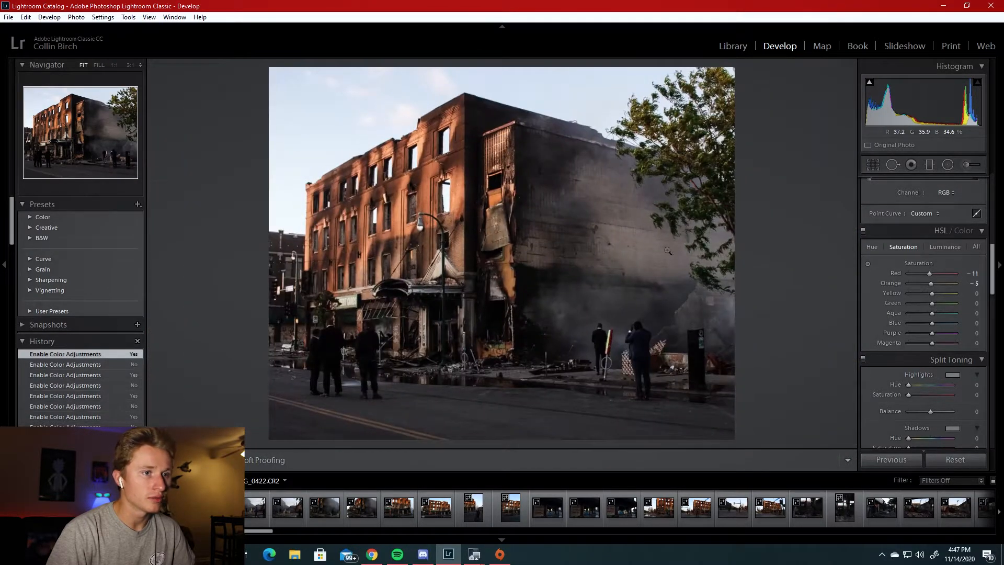
Compare the photo with the HSL adjustments off and on, and review the Hue, Saturation and Luminance settings
left_click(862, 231)
left_click(861, 230)
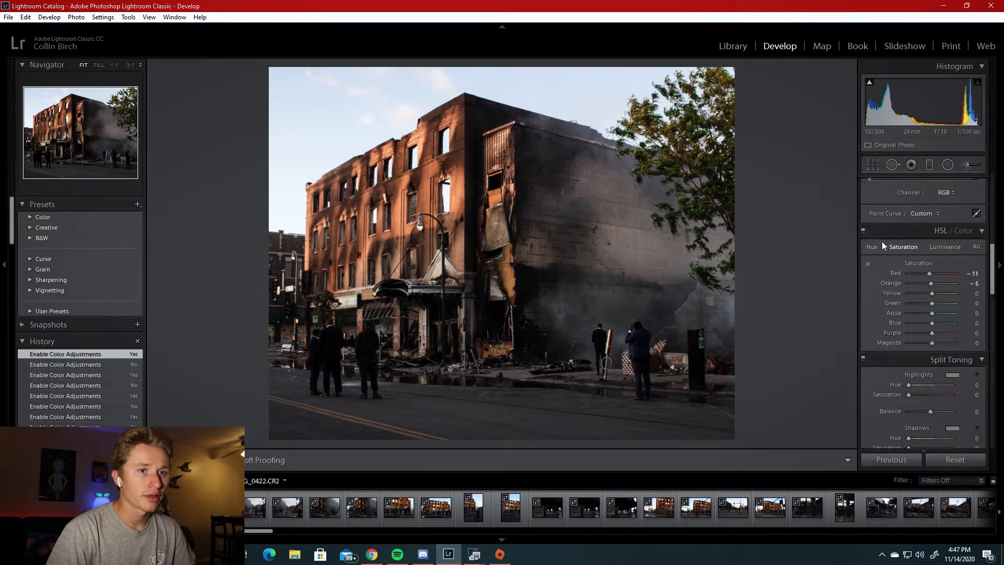
left_click(875, 246)
left_click(935, 247)
left_click(902, 248)
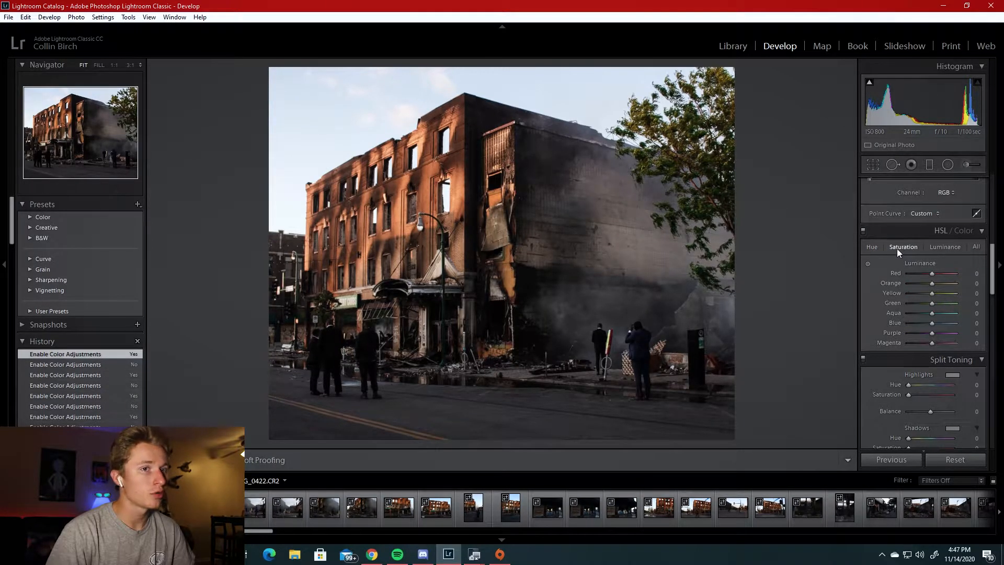
left_click(877, 246)
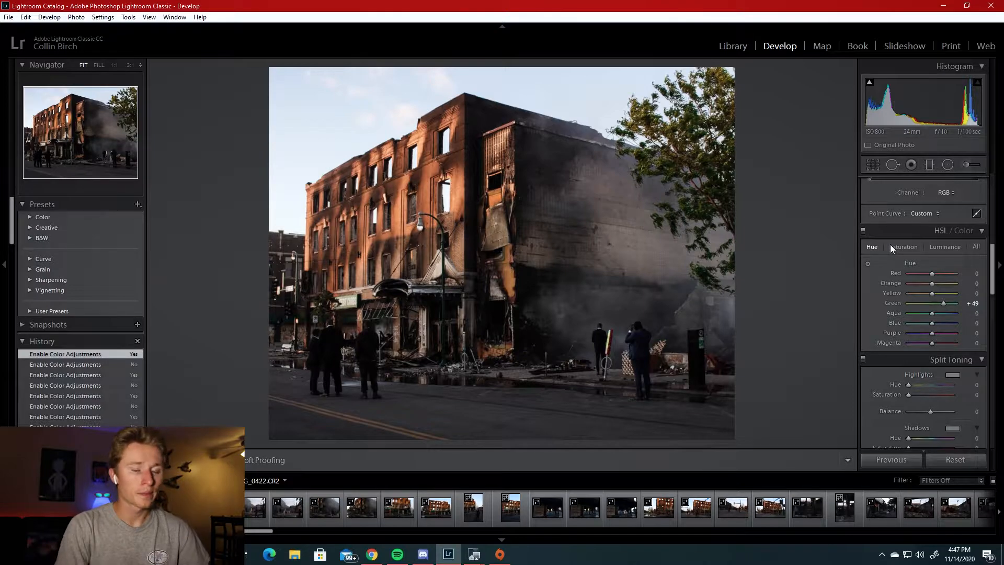
left_click(906, 248)
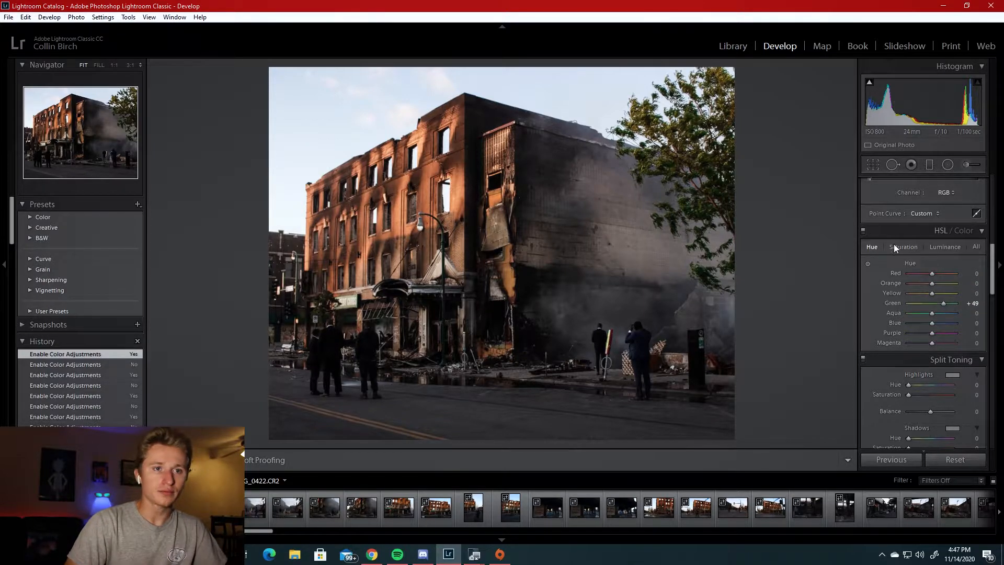
left_click(884, 248)
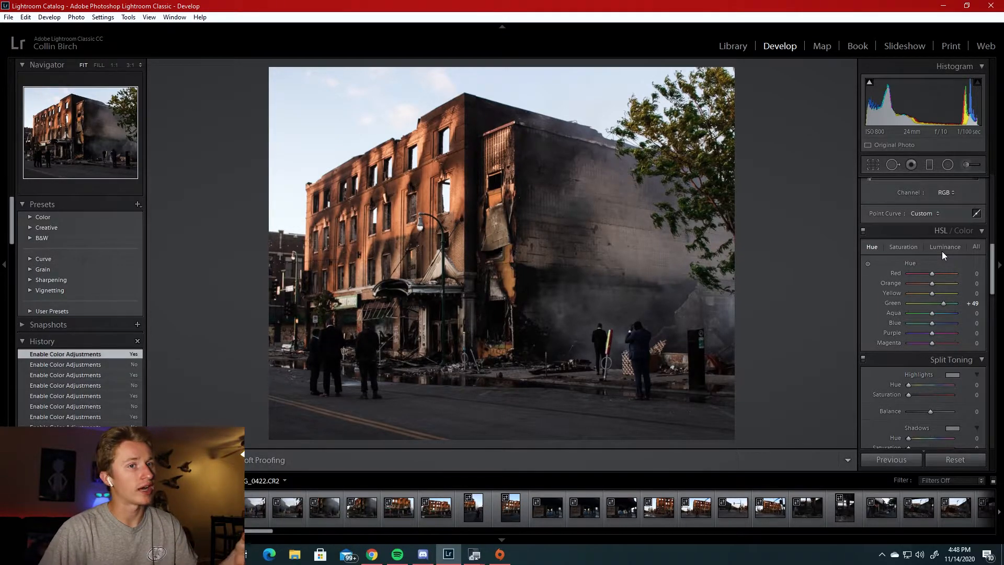
left_click(943, 251)
Set the HSL Green hue to +38, try the Orange hue at -100 and -33, and reset Orange to 0
left_click(872, 247)
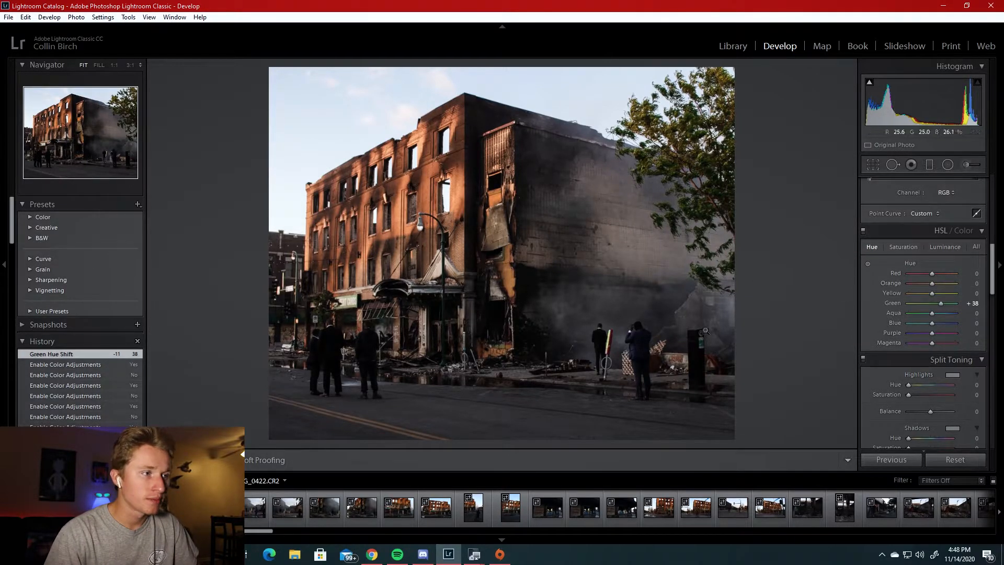
mouse_move(933, 285)
left_mouse_down()
mouse_move(967, 287)
mouse_move(893, 284)
mouse_move(978, 293)
mouse_move(829, 287)
mouse_move(931, 296)
mouse_move(887, 291)
mouse_move(936, 288)
mouse_move(919, 291)
mouse_move(926, 283)
left_mouse_up()
double_click(924, 282)
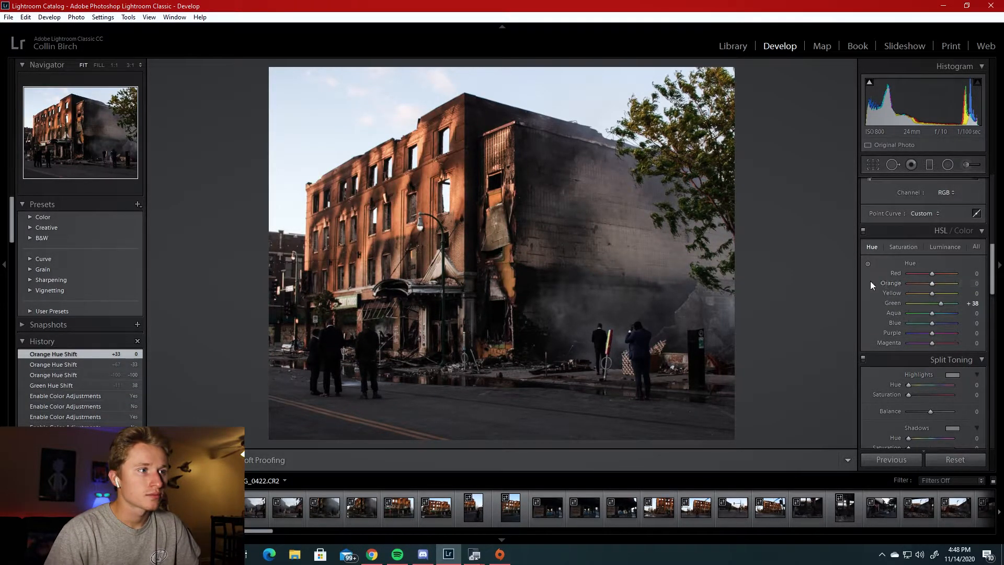
Try the HSL Orange saturation at +100 and undo the change
left_click(902, 246)
left_click_drag(934, 282, 967, 289)
key("ctrl+z")
key("ctrl+z")
key("ctrl+z")
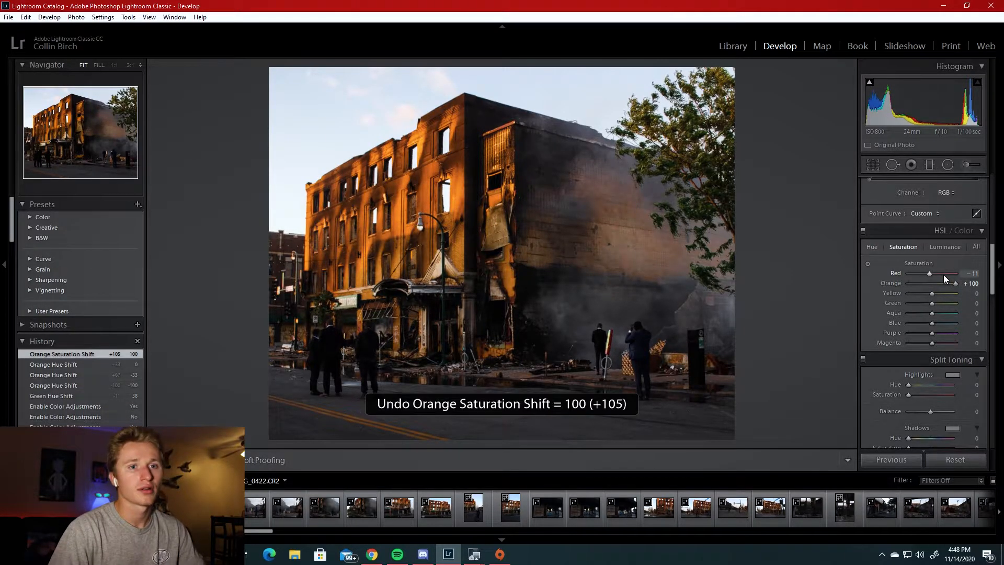
Try the HSL Orange luminance at +40, reset it to 0, and set the Green luminance to +49
left_click(940, 247)
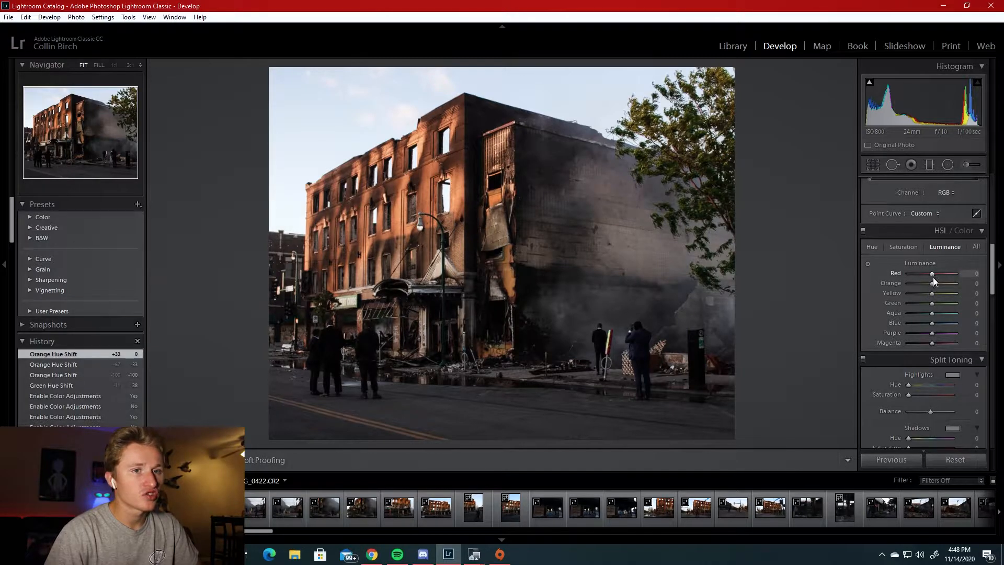
left_click_drag(934, 284, 944, 312)
double_click(940, 283)
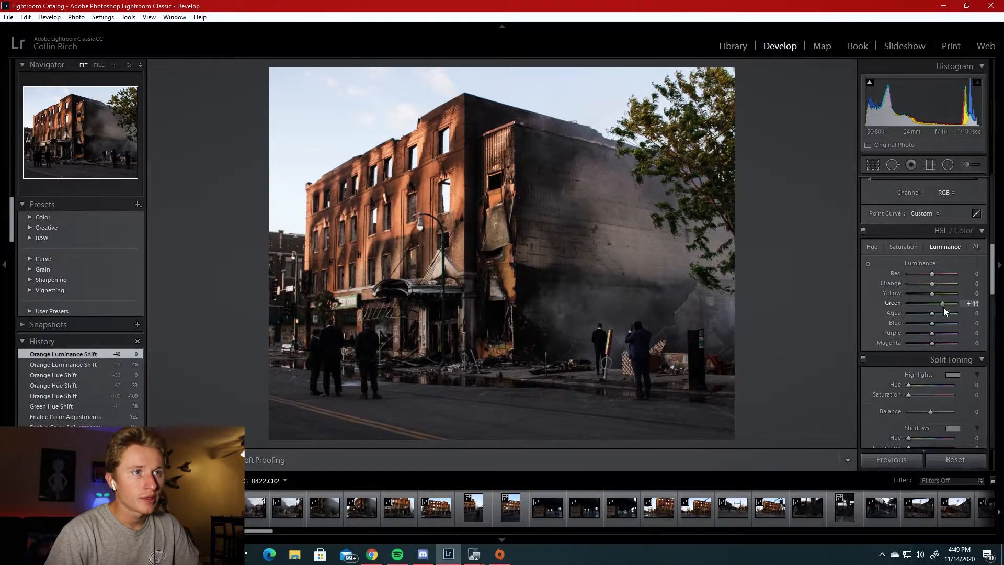
double_click(943, 307)
left_click(944, 306)
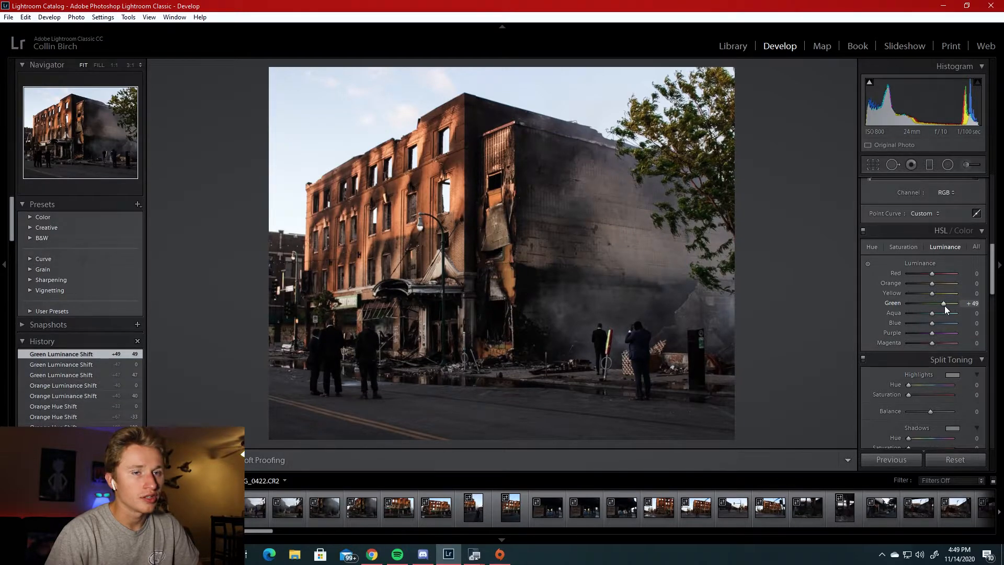
Set the split toning hues to 56 for highlights and 240 for shadows, previewing both at saturation 100
scroll(909, 345, "down", 3)
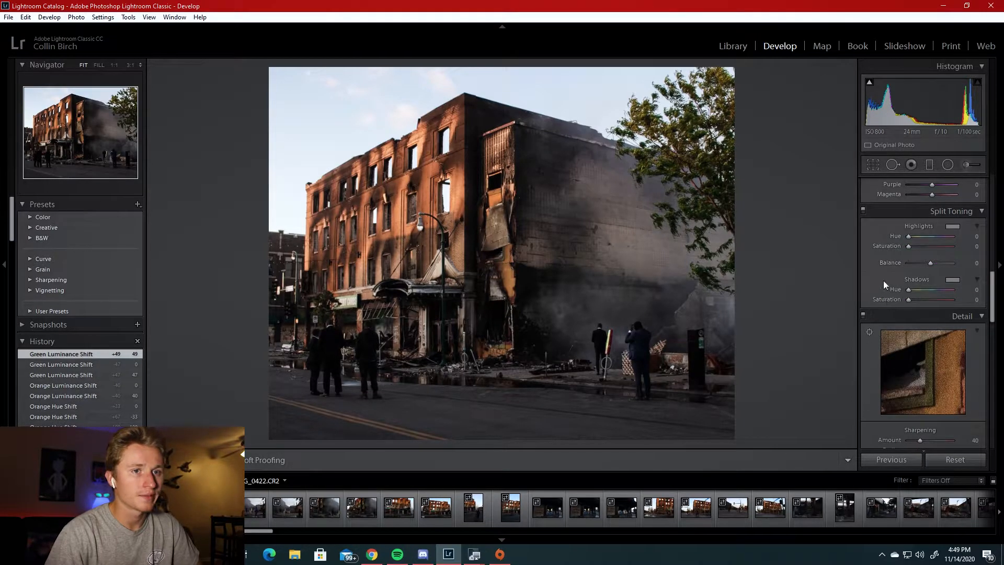
left_click_drag(909, 237, 959, 248)
mouse_move(945, 300)
left_mouse_down()
mouse_move(956, 300)
mouse_move(937, 291)
left_mouse_up()
left_click(958, 300)
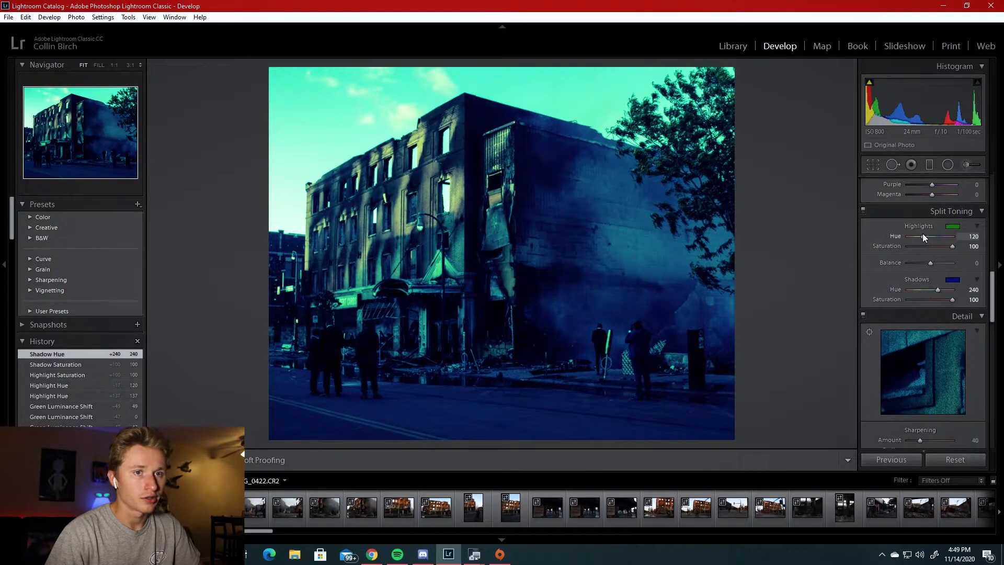
left_click_drag(920, 236, 915, 236)
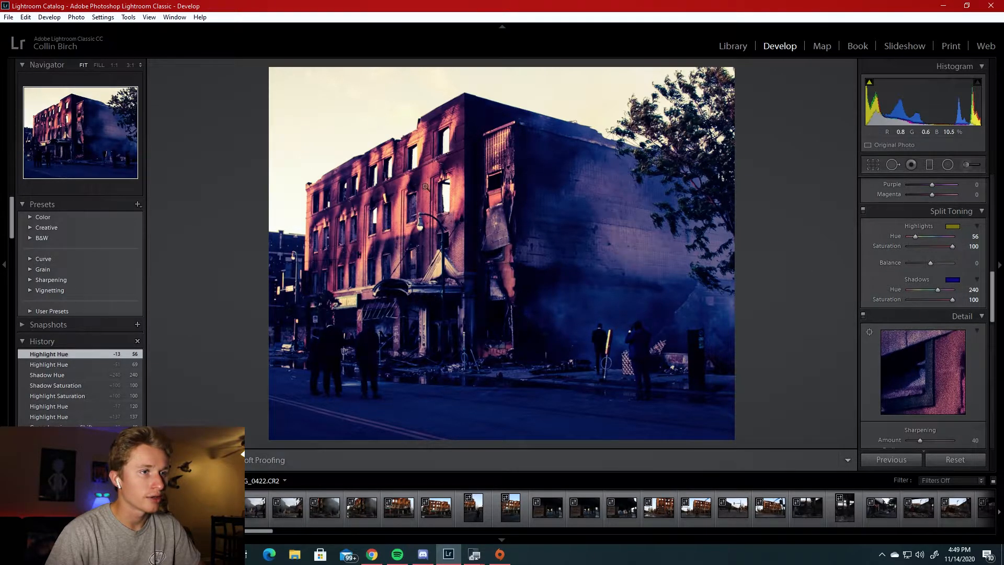
Lower the split toning saturation to 20 for both highlights and shadows, and compare the photo with split toning off and on
left_click(917, 246)
left_click(921, 300)
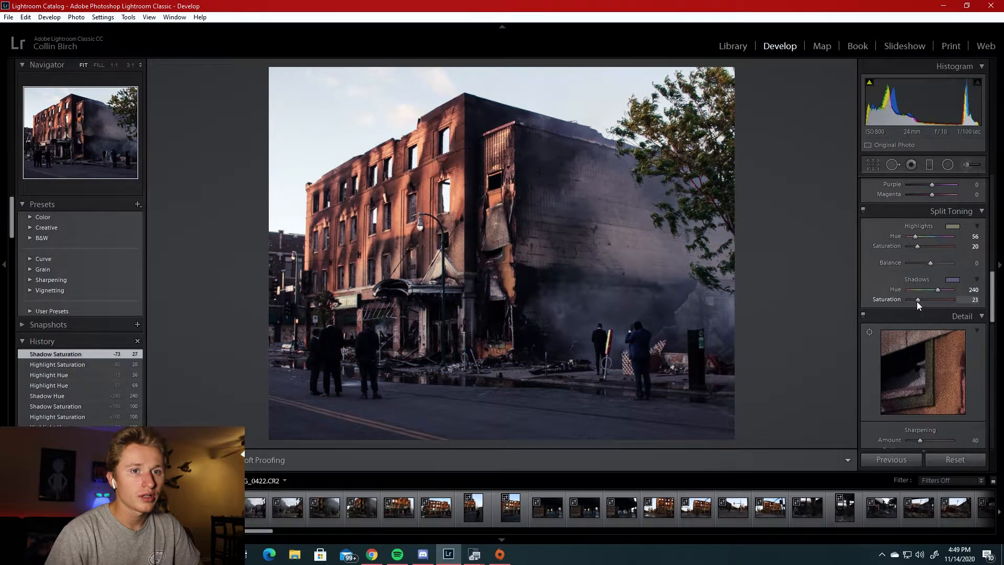
left_click_drag(915, 301, 916, 301)
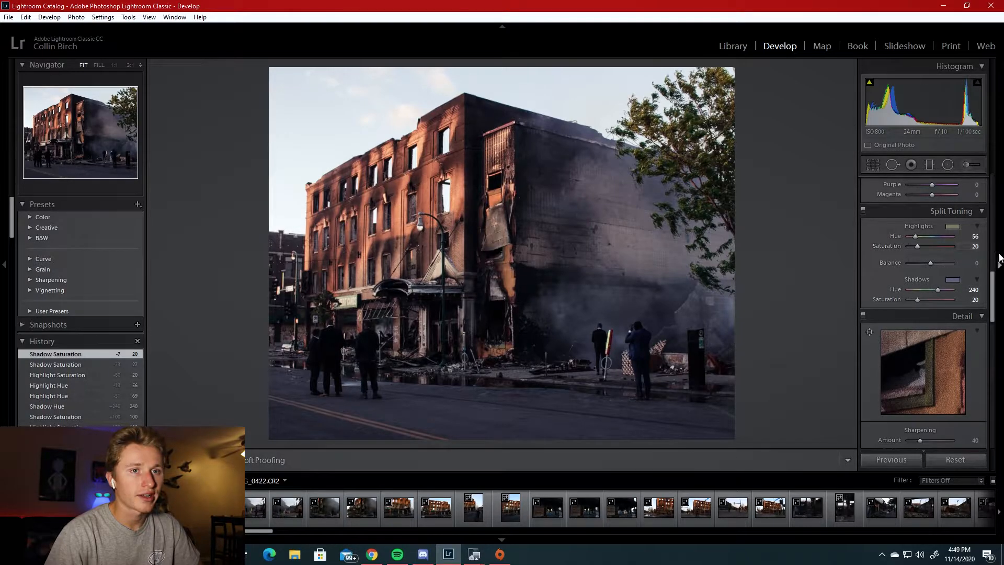
left_click(863, 211)
left_click(862, 211)
left_click(863, 212)
left_click(863, 211)
left_click(863, 211)
left_click(863, 211)
Set the split toning saturation to 12 for highlights and 11 for shadows, and compare the effect off and on
left_click_drag(917, 299, 915, 299)
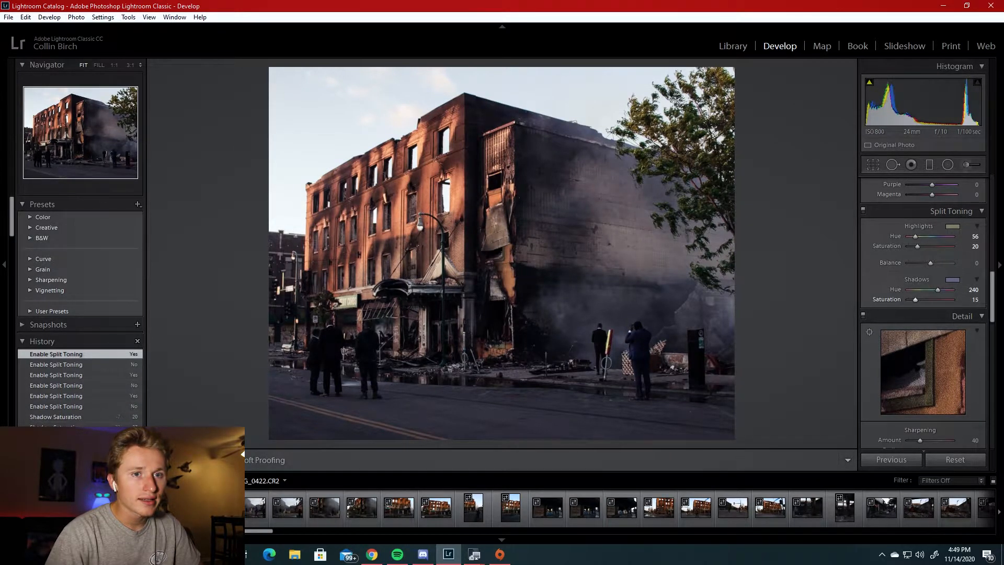
left_click_drag(968, 248, 963, 248)
left_click(864, 208)
left_click(864, 208)
left_click(864, 208)
left_click(864, 208)
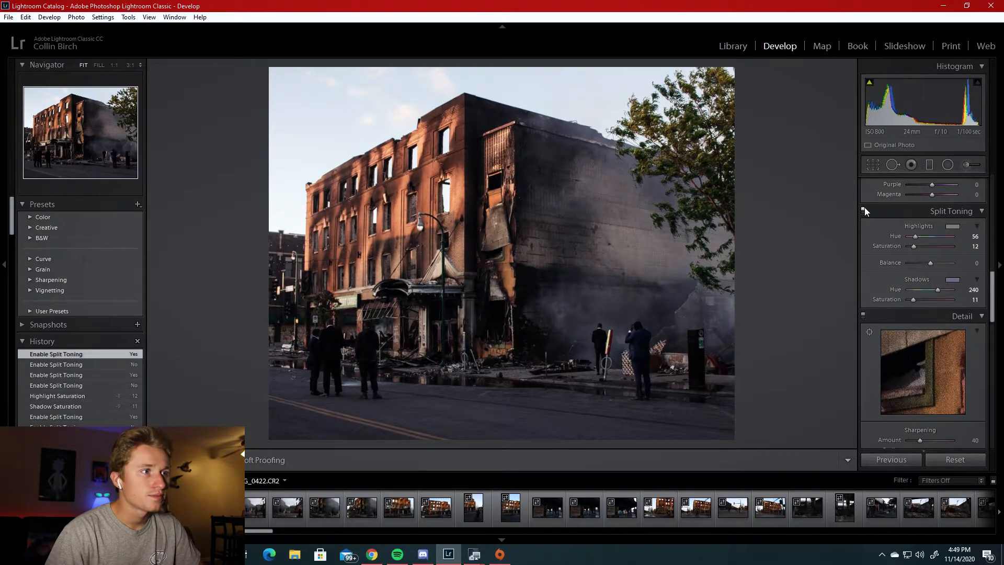
left_click(864, 208)
left_click(864, 208)
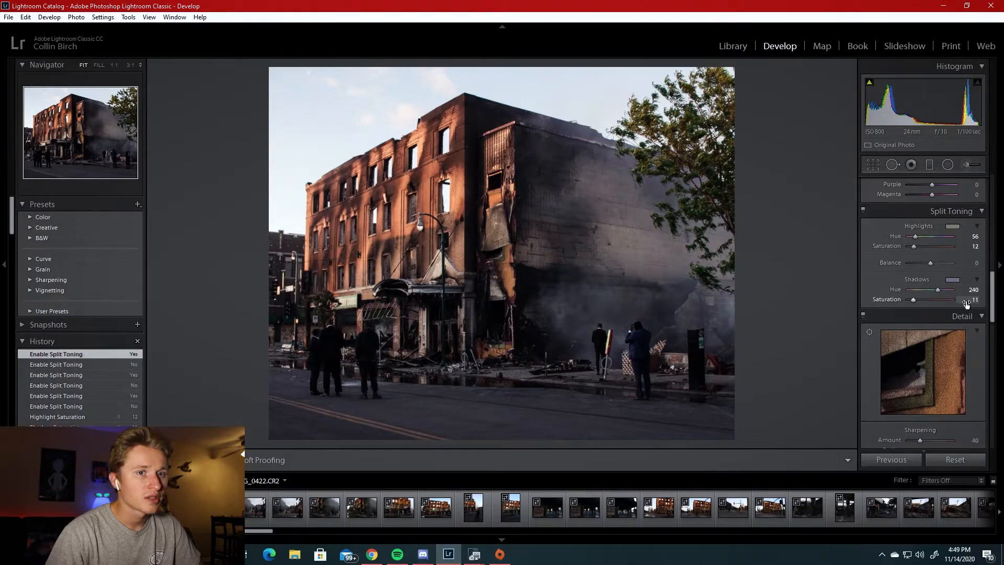
Set the split toning shadow saturation to 9 and check the photo with split toning off and on
left_click_drag(913, 299, 913, 299)
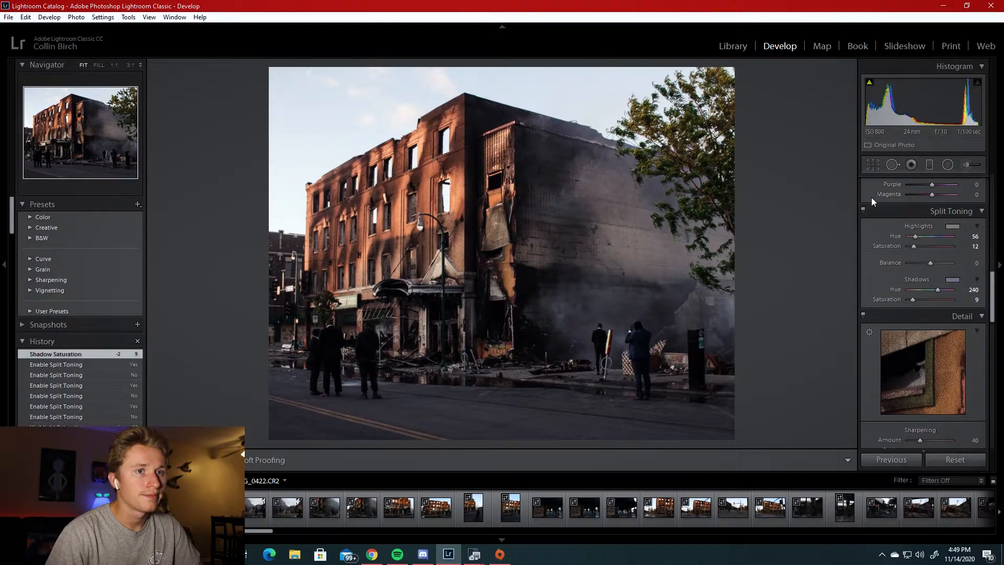
left_click(864, 212)
left_click(863, 211)
left_click(863, 212)
left_click(863, 212)
left_click(863, 211)
left_click(864, 212)
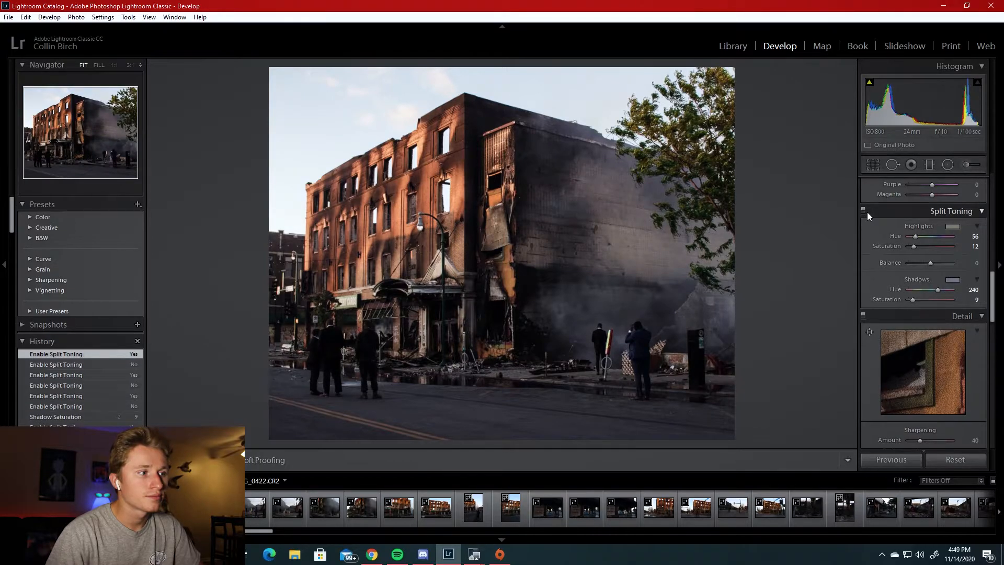
left_click(870, 212)
left_click(869, 212)
left_click(864, 210)
left_click(864, 210)
Compare the edited photo with its unedited version
key("backslash")
key("backslash")
key("backslash")
key("backslash")
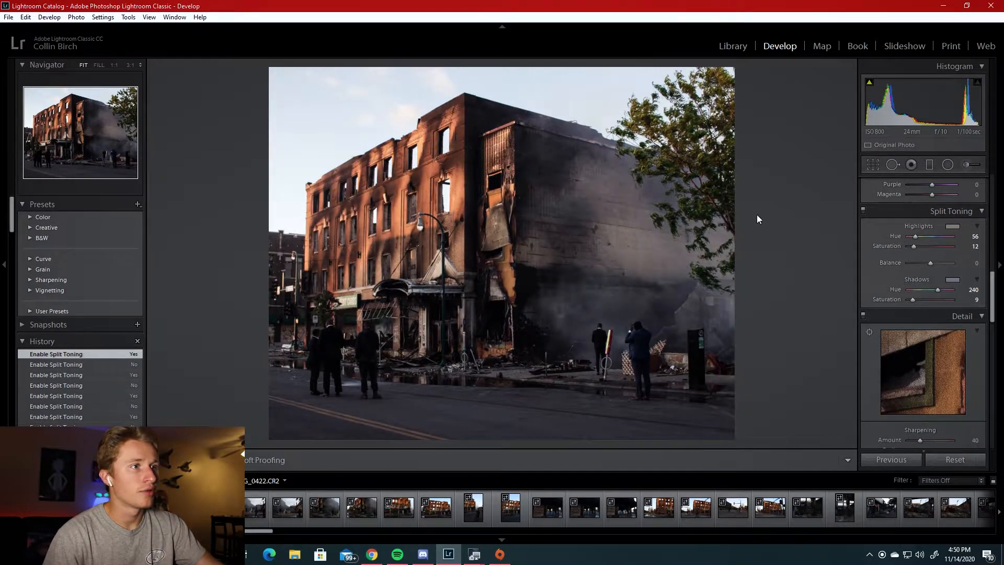
key("backslash")
key("backslash")
key("backslash")
key("backslash")
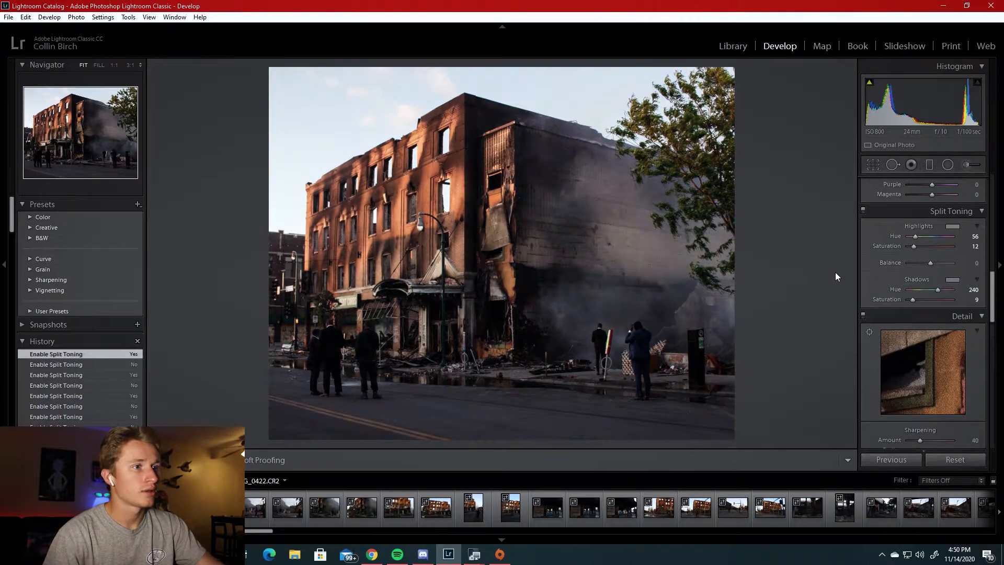
Enable lens profile corrections and remove chromatic aberration
scroll(875, 300, "down", 3)
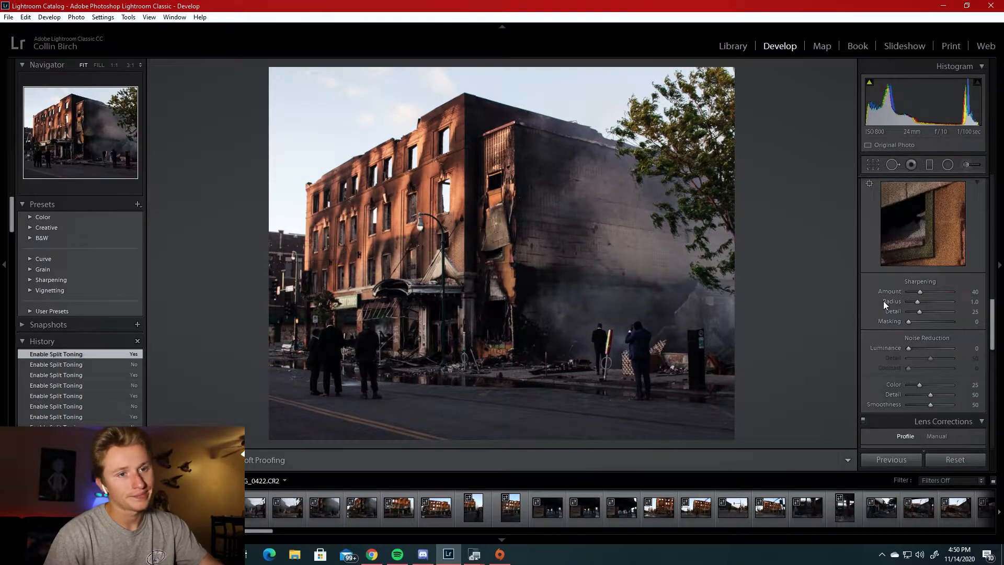
scroll(918, 385, "down", 3)
left_click(869, 314)
left_click(868, 305)
scroll(894, 325, "down", 3)
Add a post-crop vignette with amount -16, midpoint 54 and feather 100
scroll(886, 333, "down", 5)
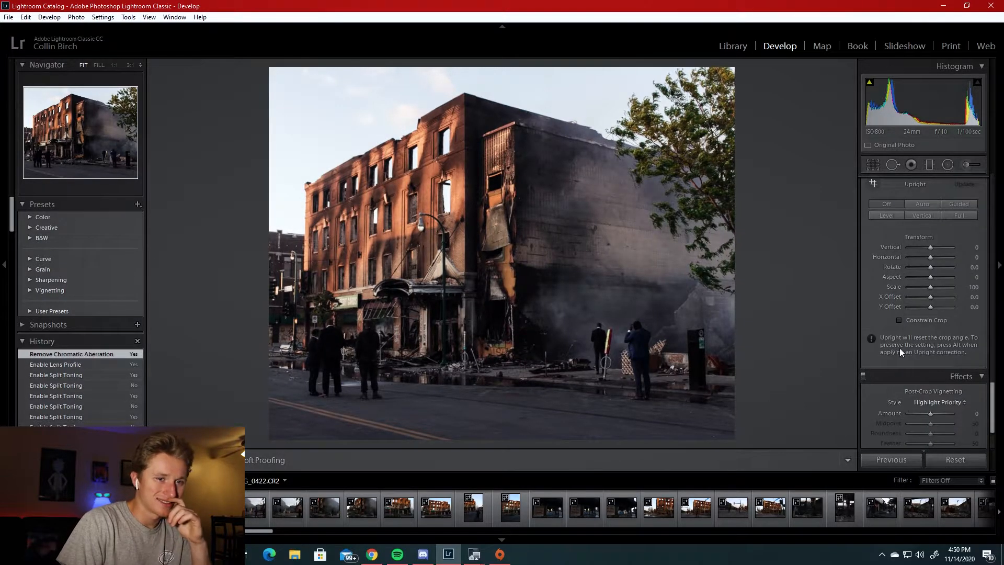
left_click_drag(972, 343, 957, 343)
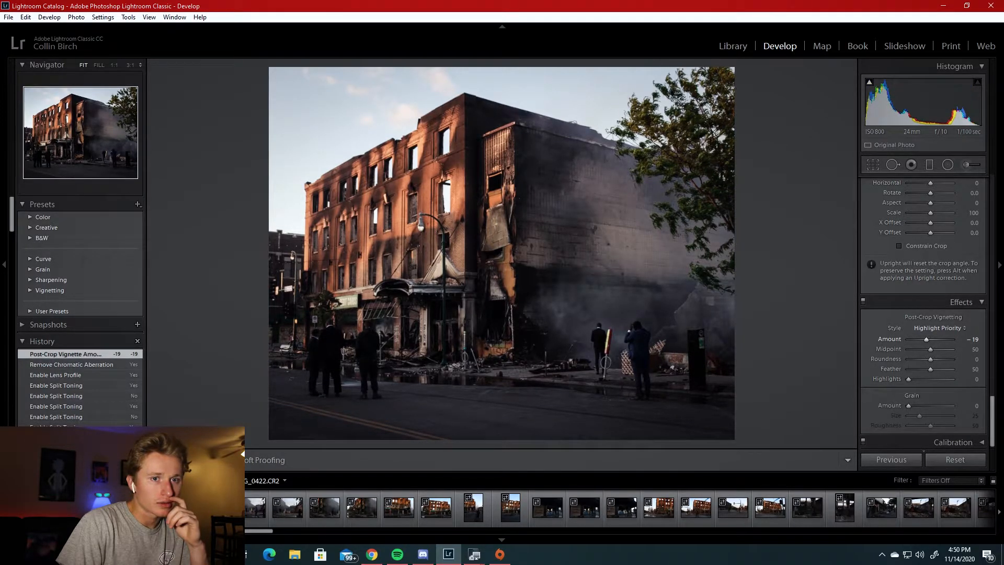
left_click_drag(971, 340, 968, 341)
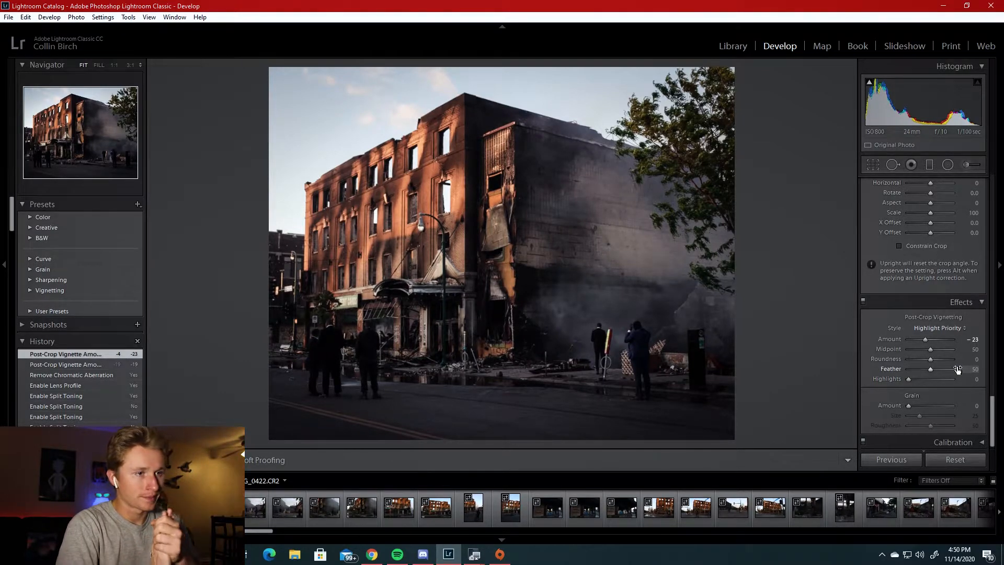
left_click_drag(924, 340, 970, 341)
double_click(930, 340)
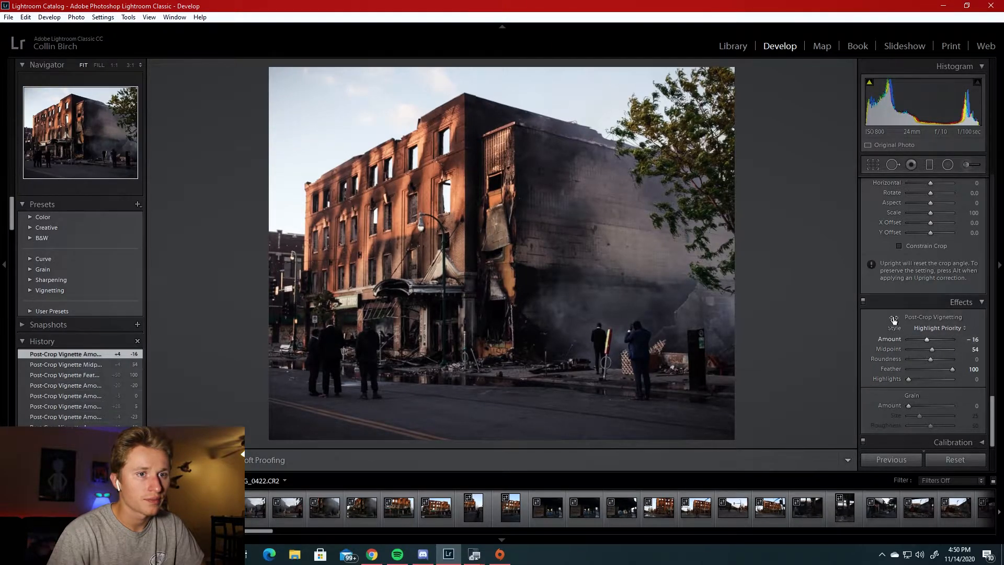
Compare the photo with the vignette effect off and on
left_click(863, 302)
left_click(863, 301)
left_click(863, 302)
left_click(863, 302)
left_click(863, 302)
left_click(863, 302)
left_click(864, 303)
left_click(863, 302)
left_click(863, 303)
left_click(864, 302)
left_click(864, 304)
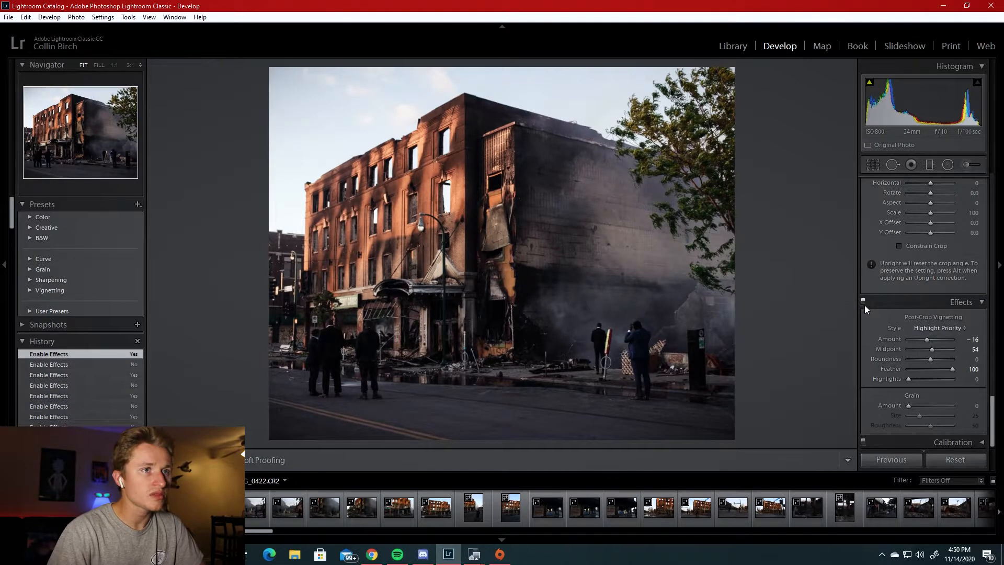
Compare the full photo before and after all edits, including the vignette and lens corrections
scroll(934, 308, "up", 15)
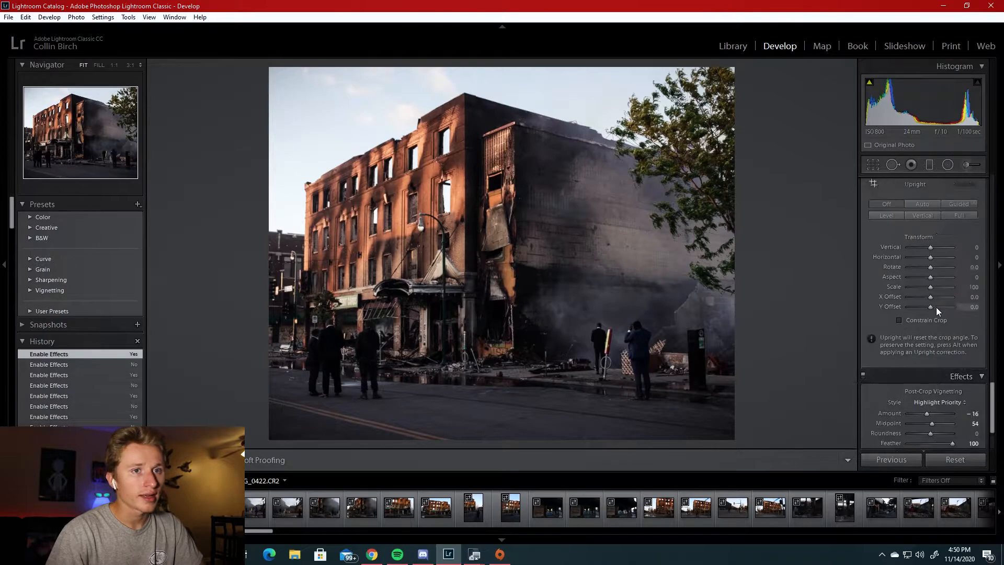
scroll(933, 307, "up", 10)
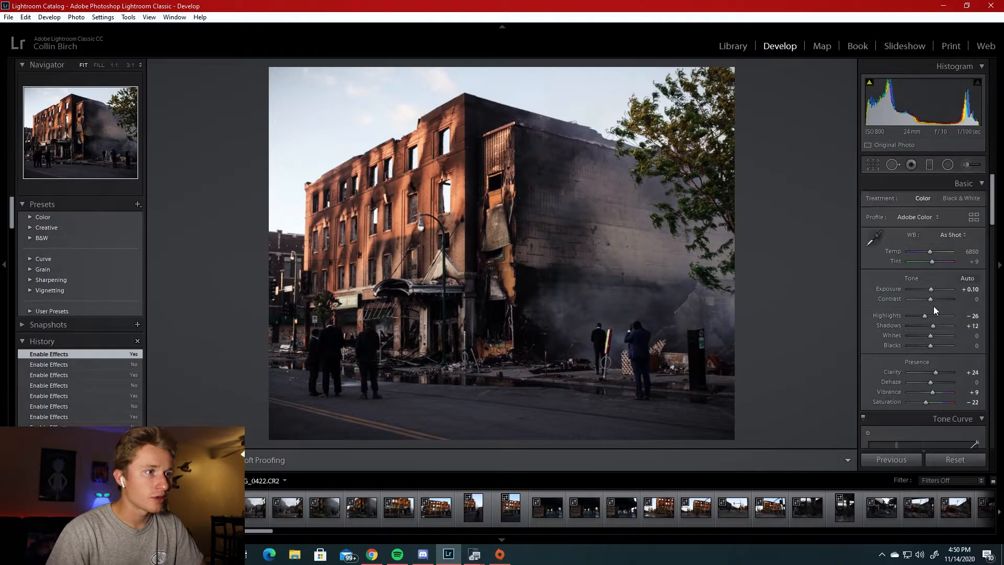
key("backslash")
key("backslash")
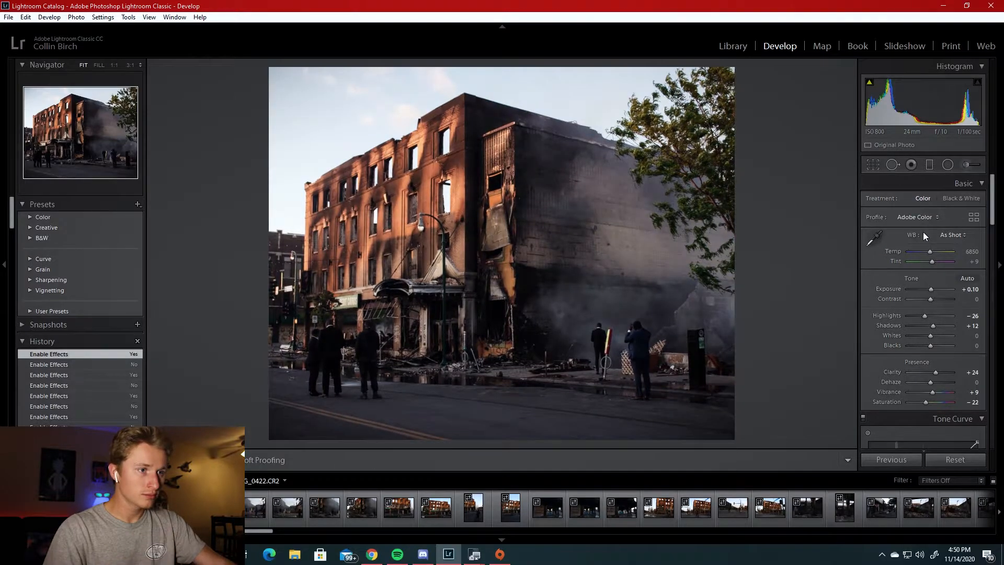
key("backslash")
key("backslash")
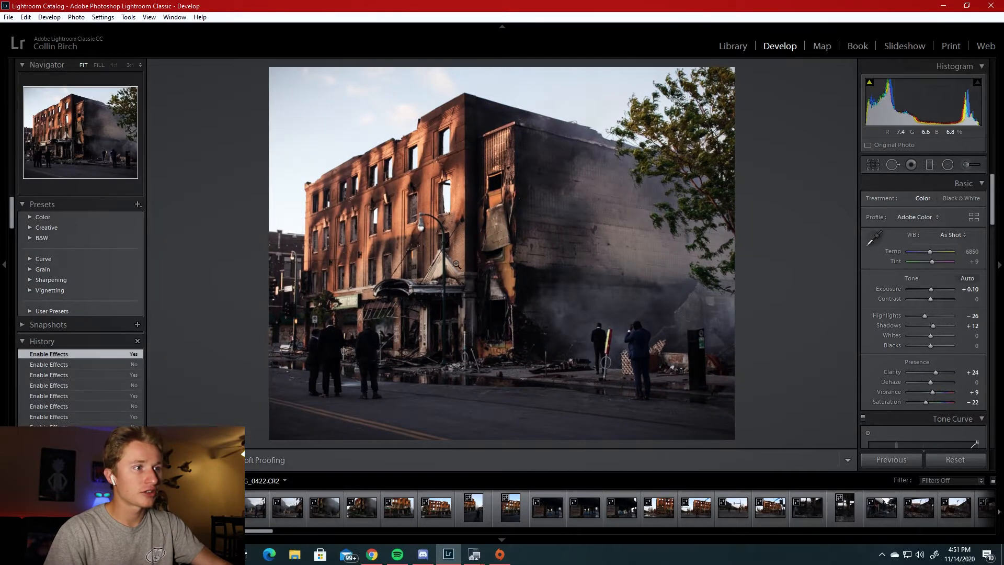
Inspect the brick facade at 1:1 before and after the edits, and repeat the comparison on the full photo
left_click(431, 273)
left_click_drag(361, 189, 592, 272)
key("backslash")
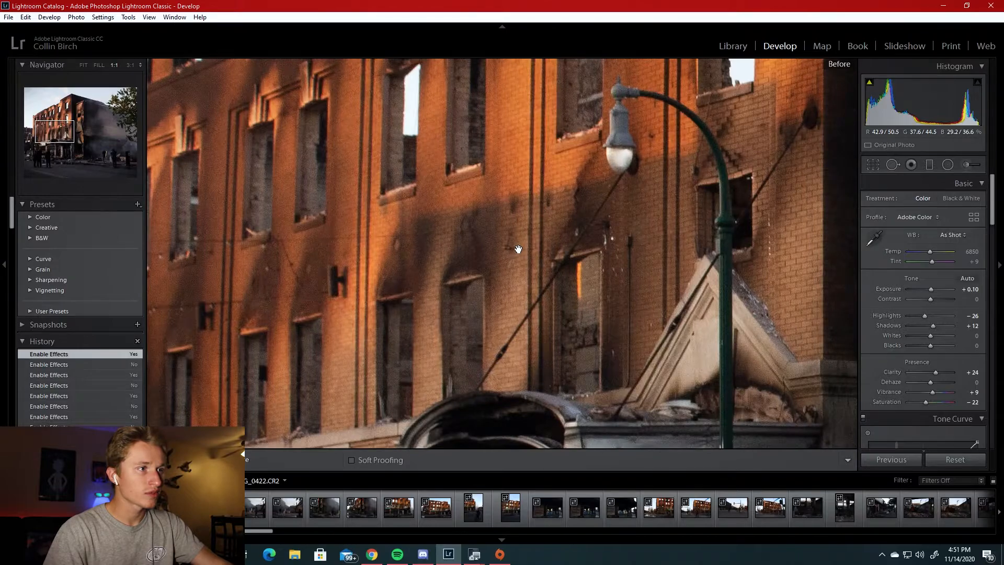
key("backslash")
left_click(487, 244)
key("backslash")
key("backslash")
key("backslash")
key("backslash")
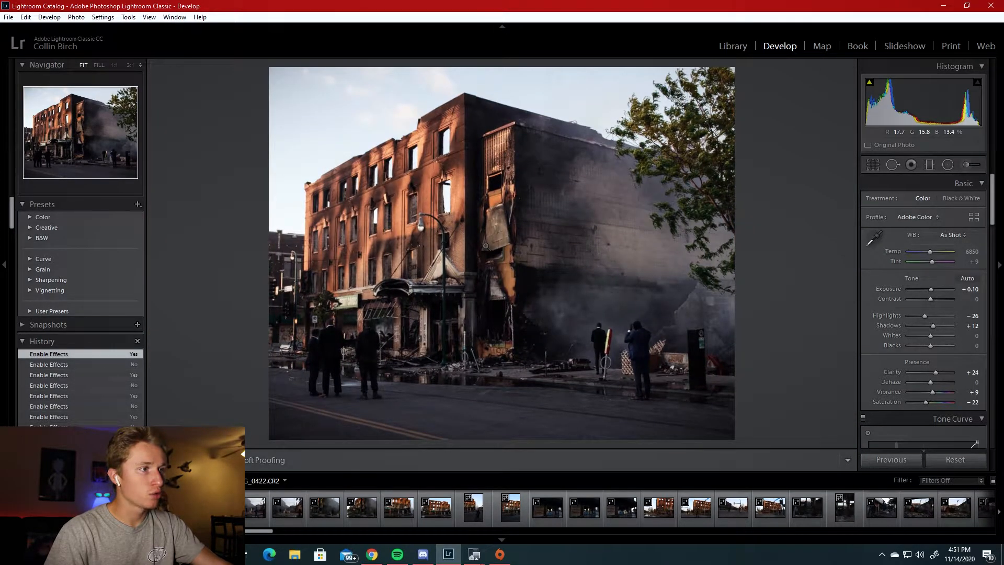
Check the brick facade up close and compare the full photo with its original version
left_click(465, 223)
left_click(480, 226)
key("backslash")
key("backslash")
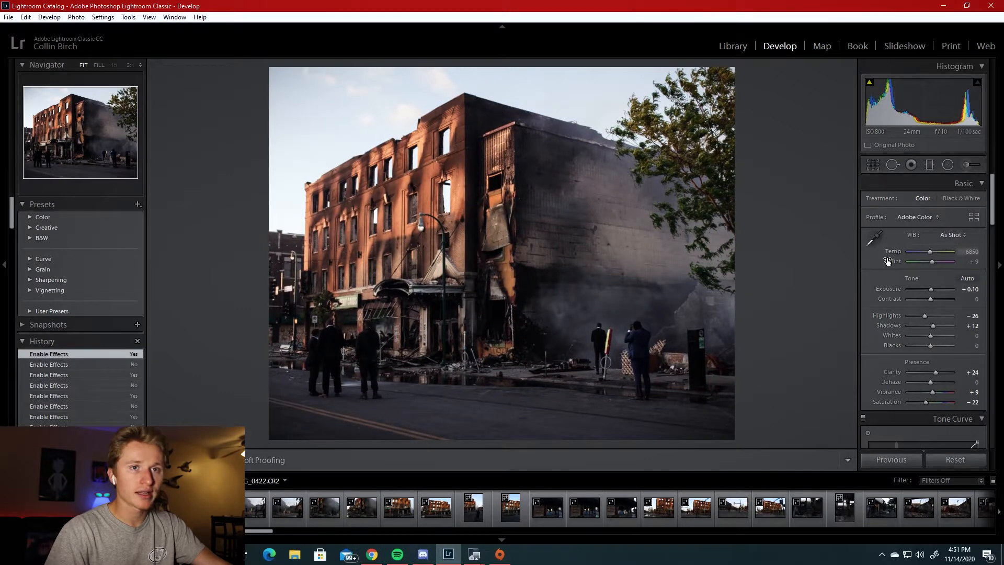
Add an inverted radial filter over the two people beside the smoking wall and set its feather to 100
left_click(944, 165)
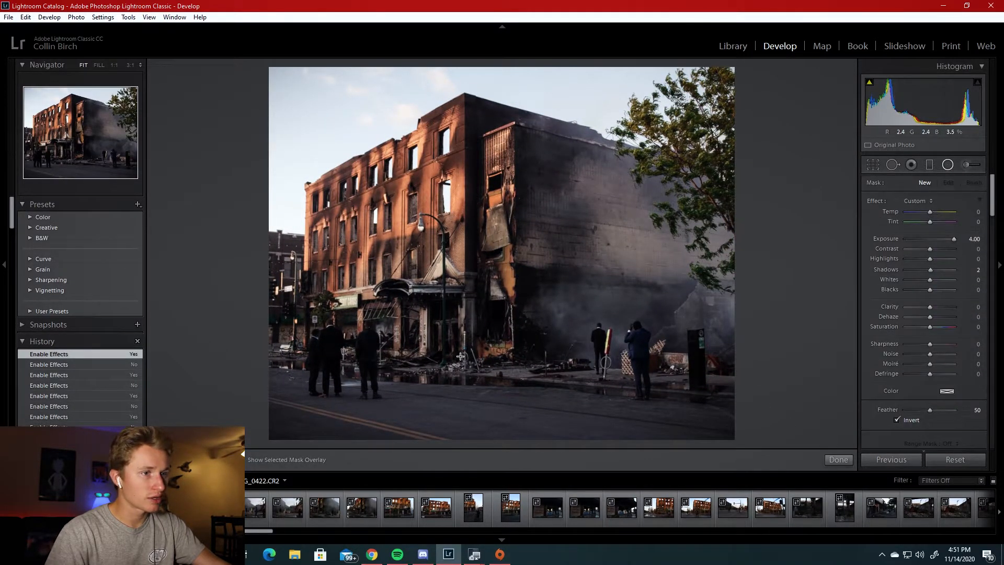
left_click_drag(629, 336, 564, 355)
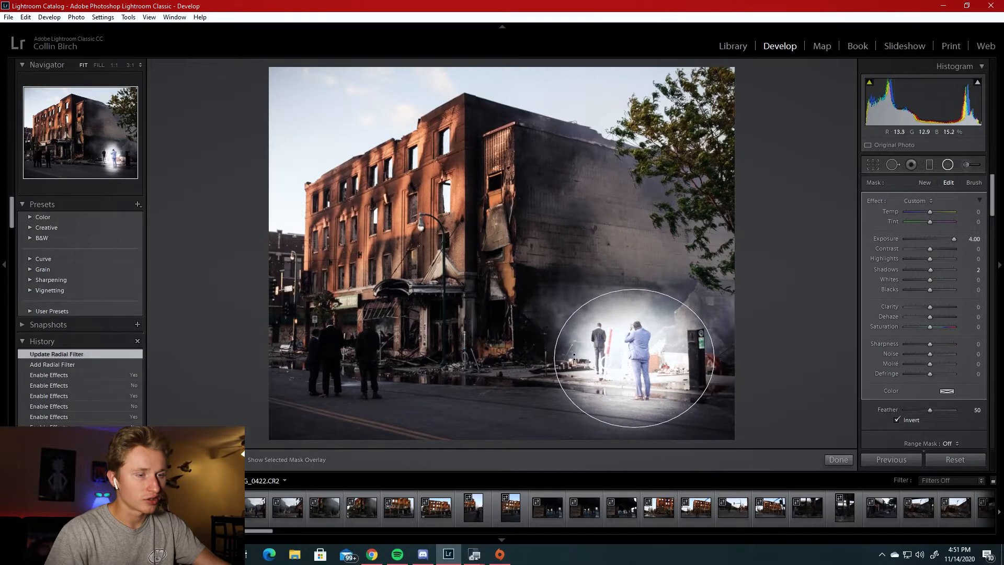
left_click_drag(634, 357, 617, 358)
left_click_drag(937, 412, 955, 411)
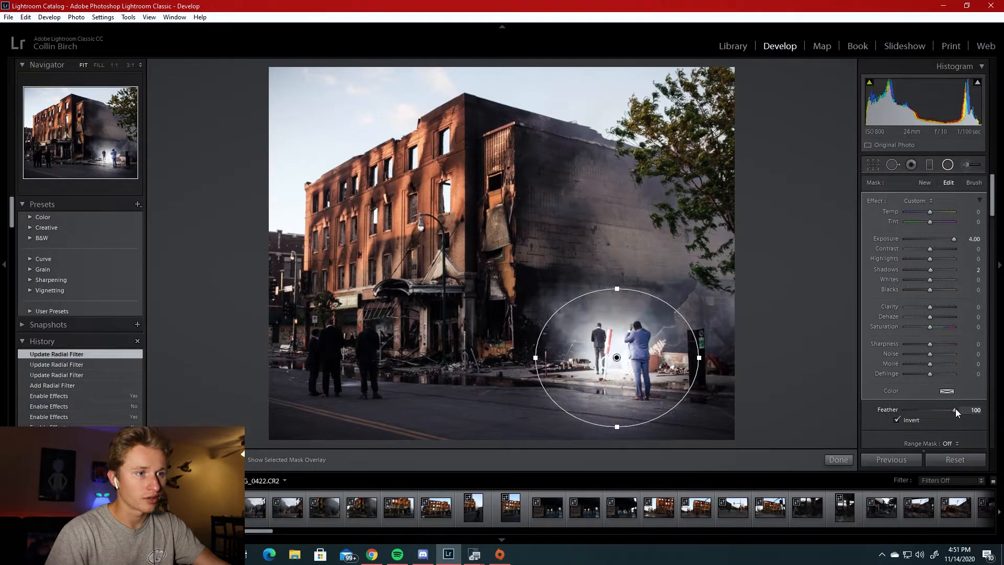
Reset the radial filter's exposure to 0.00 and adjust its shadows for the two people, then close the filter
double_click(953, 238)
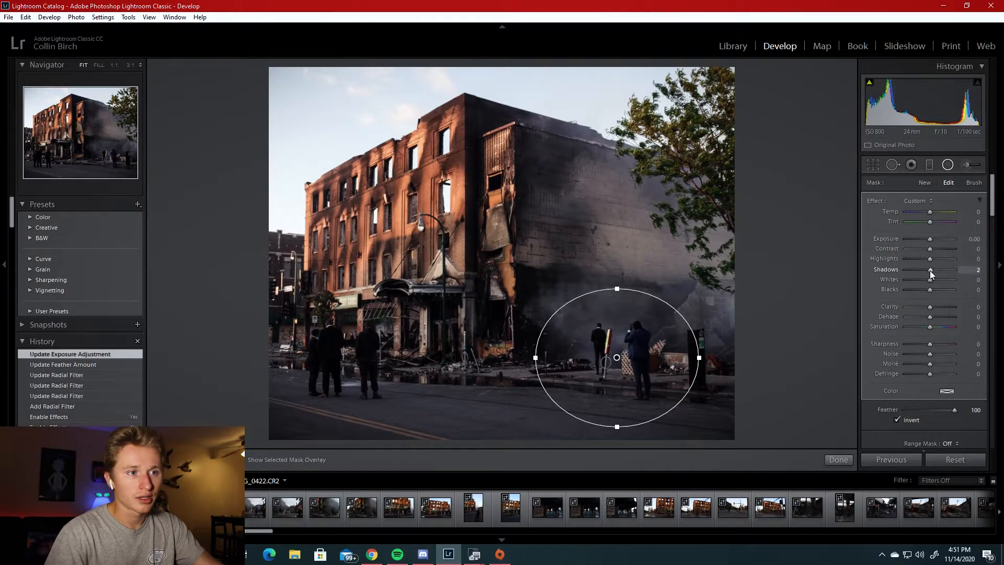
left_click_drag(929, 270, 947, 271)
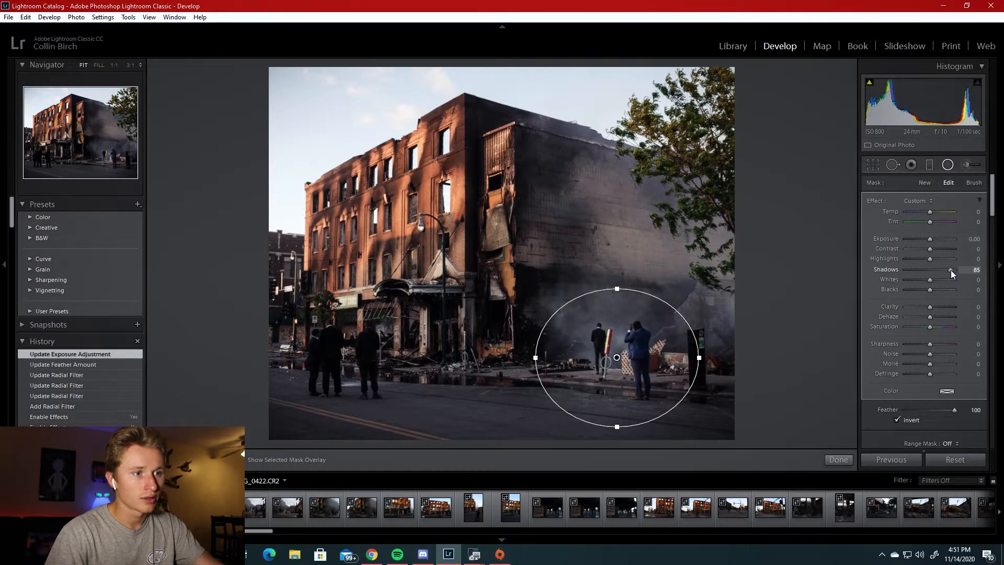
left_click_drag(948, 269, 943, 269)
double_click(948, 271)
left_click(948, 165)
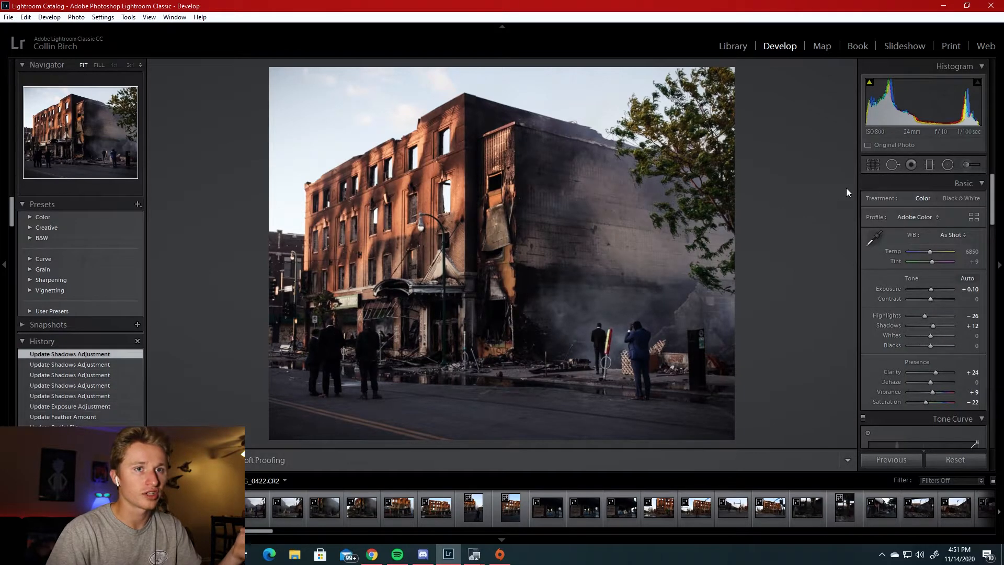
Add a second radial filter over the group of three people, with exposure 0.00 and shadows 39
left_click(948, 165)
mouse_move(311, 323)
left_mouse_down()
mouse_move(375, 379)
mouse_move(330, 352)
mouse_move(344, 363)
left_mouse_up()
left_click_drag(347, 358, 351, 355)
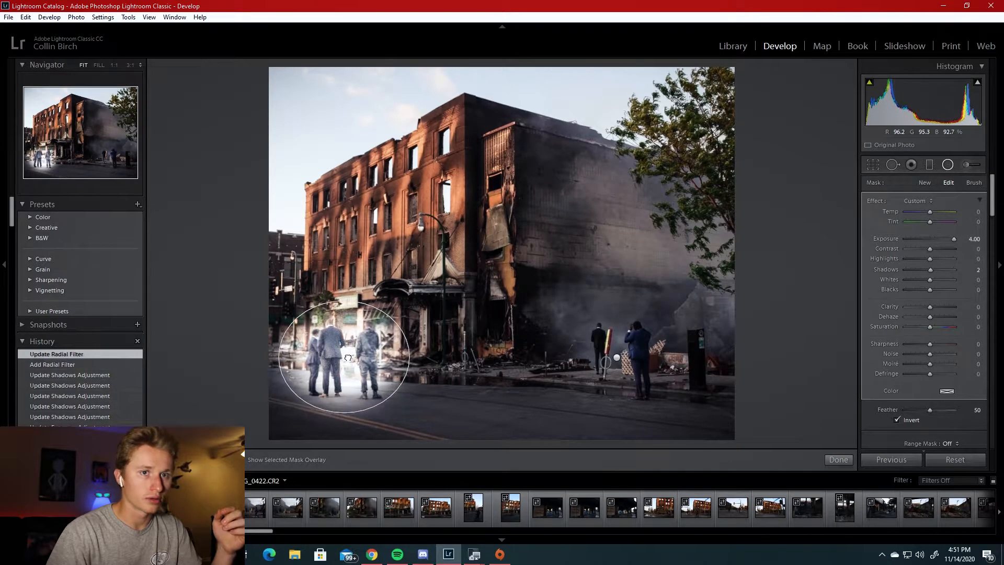
double_click(951, 236)
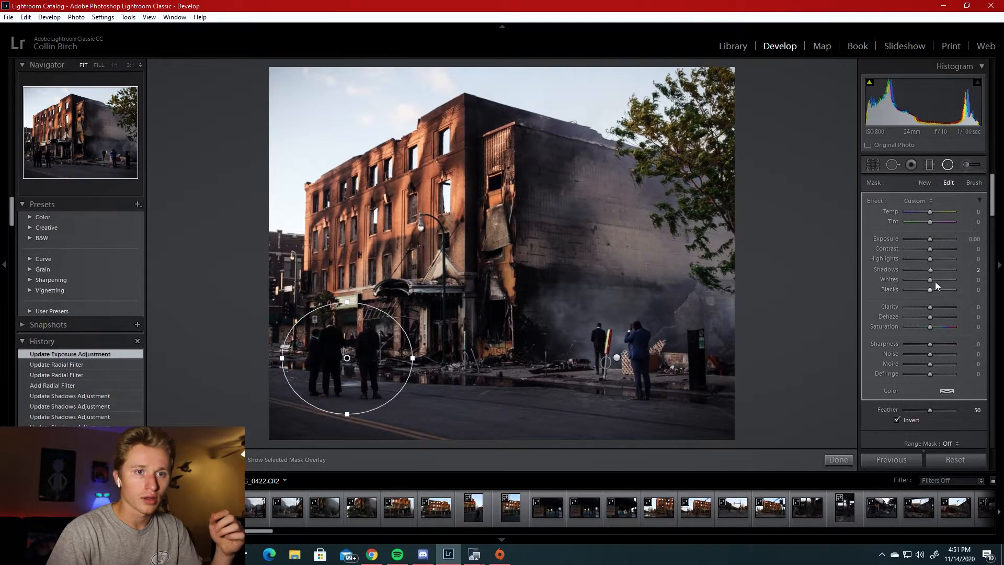
left_click_drag(933, 273, 941, 271)
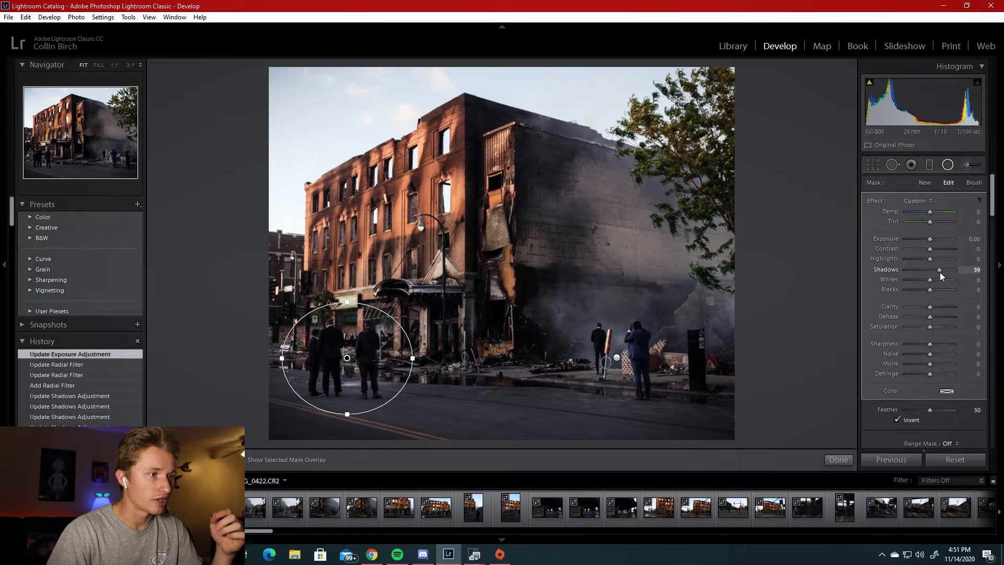
Reposition and enlarge the filter over the three people, setting its feather to 100 and shadows to 72
left_click_drag(353, 366, 349, 370)
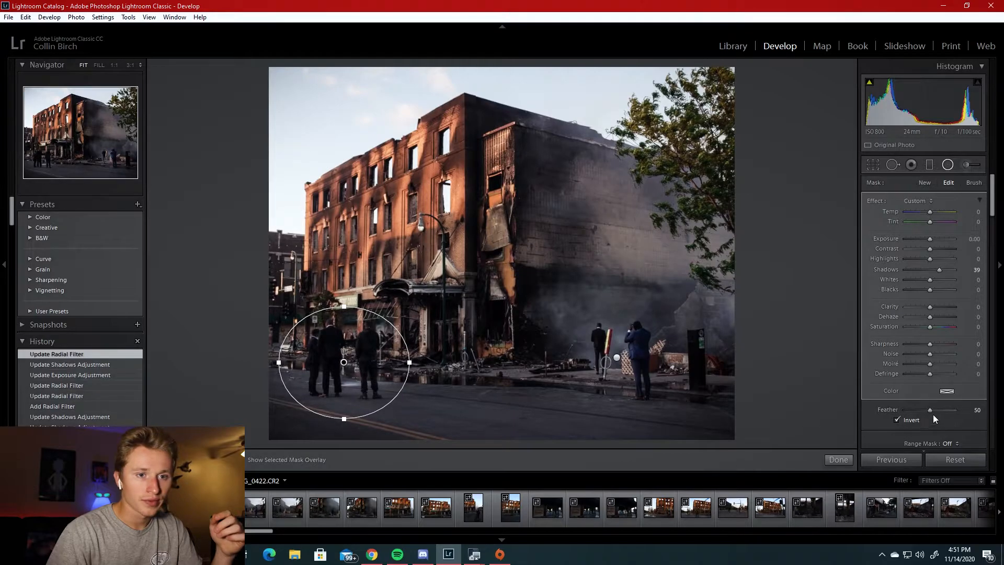
left_click_drag(959, 411, 955, 410)
left_click_drag(409, 372, 428, 358)
left_click_drag(941, 269, 955, 269)
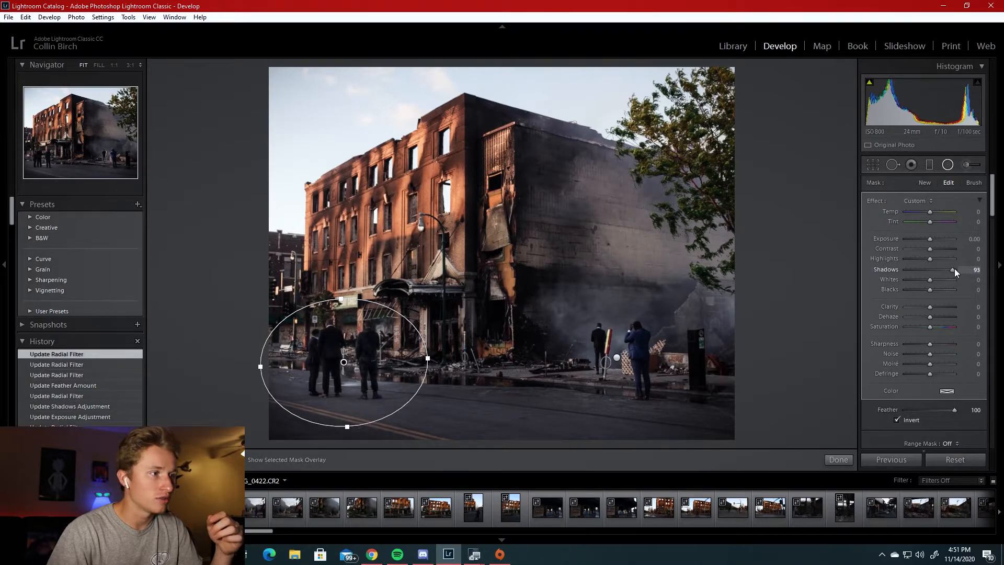
left_click(948, 165)
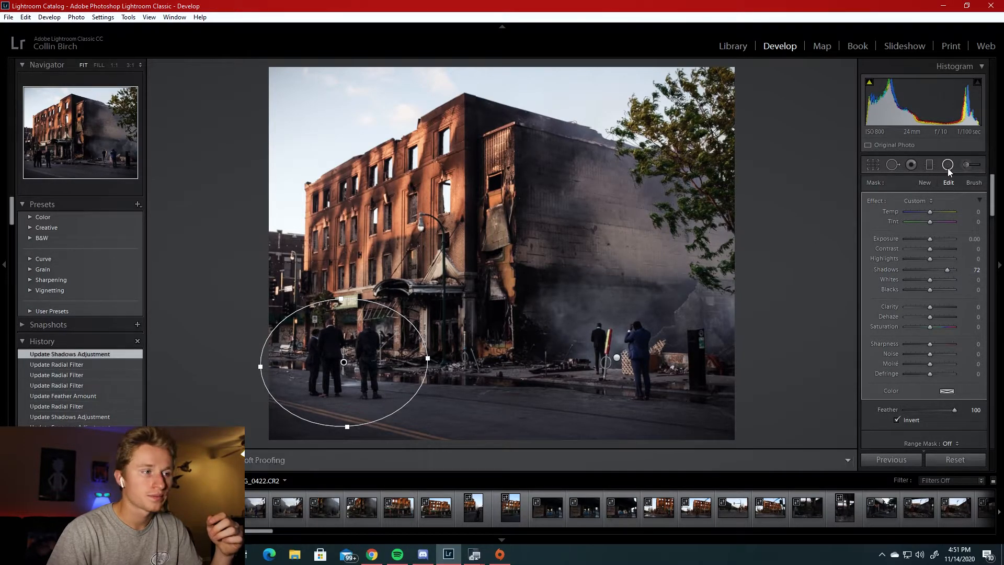
Inspect the three people at 1:1 and return to the full photo
left_click(361, 368)
left_click_drag(343, 262, 707, 313)
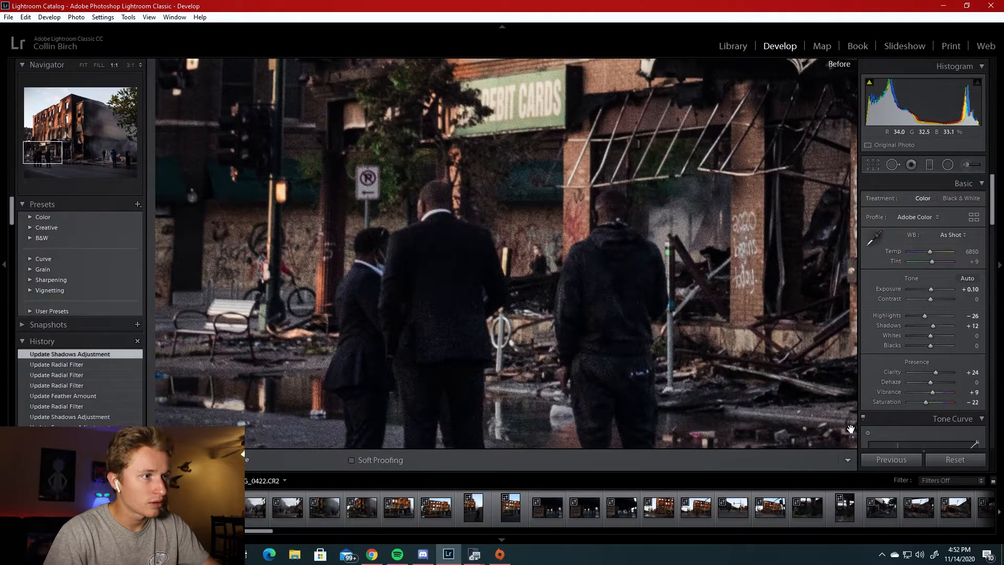
left_click(505, 383)
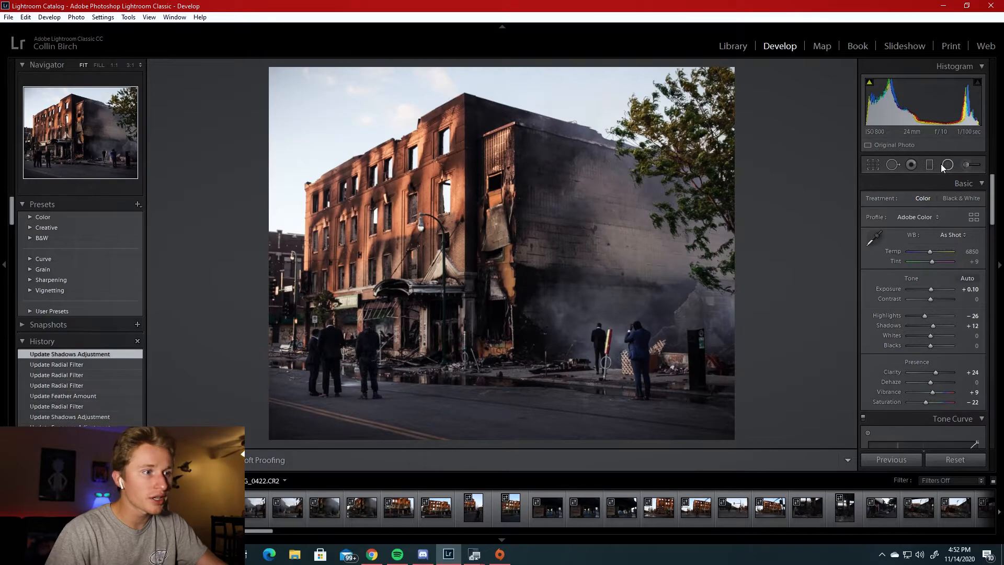
Compare the full photo repeatedly before and after all edits, including the radial filters on the people
key("backslash")
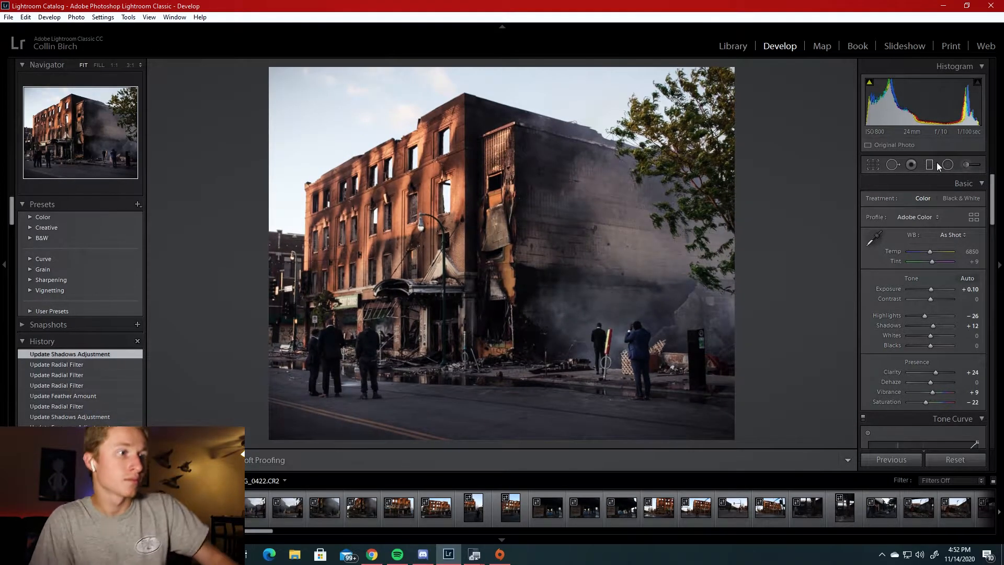
key("backslash")
key("backslash")
key("backslash")
key("backslash")
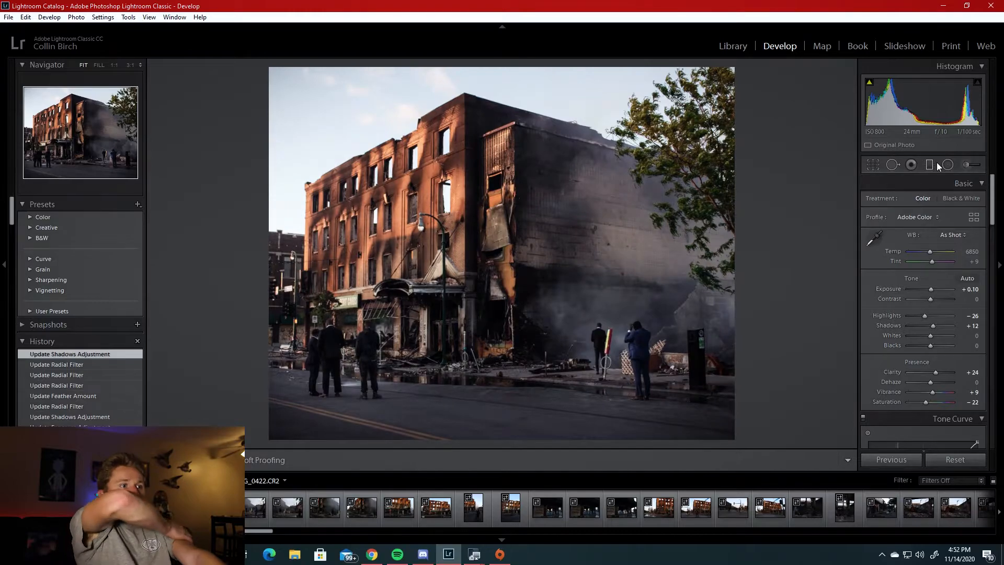
key("backslash")
key("backslash")
key("backslash")
key("backslash")
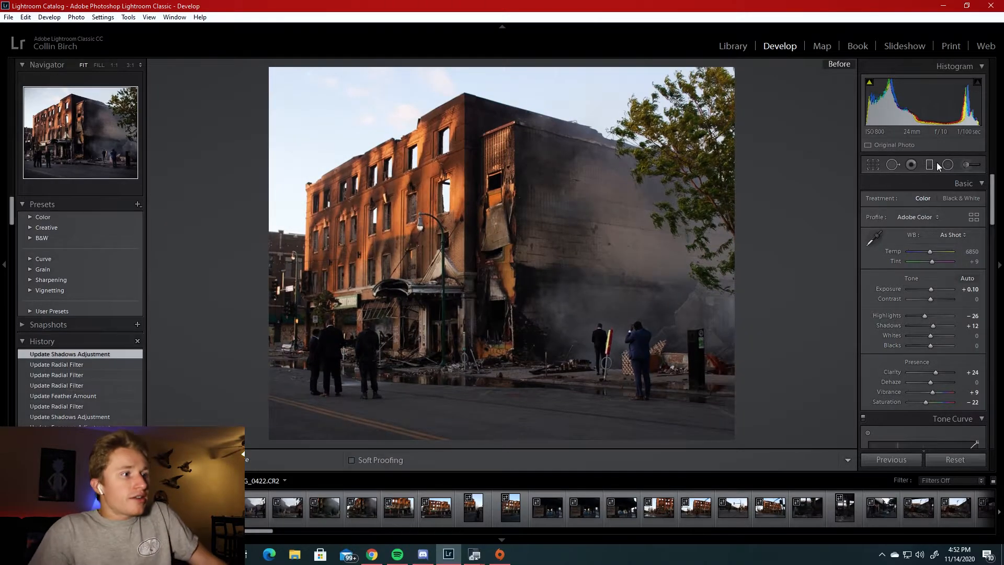
key("backslash")
key("backslash")
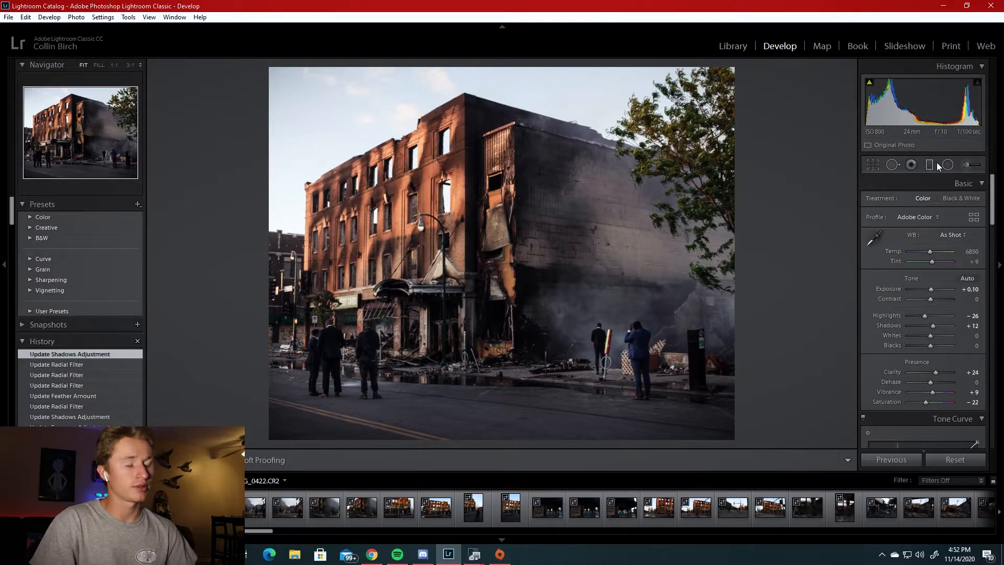
key("backslash")
key("backslash")
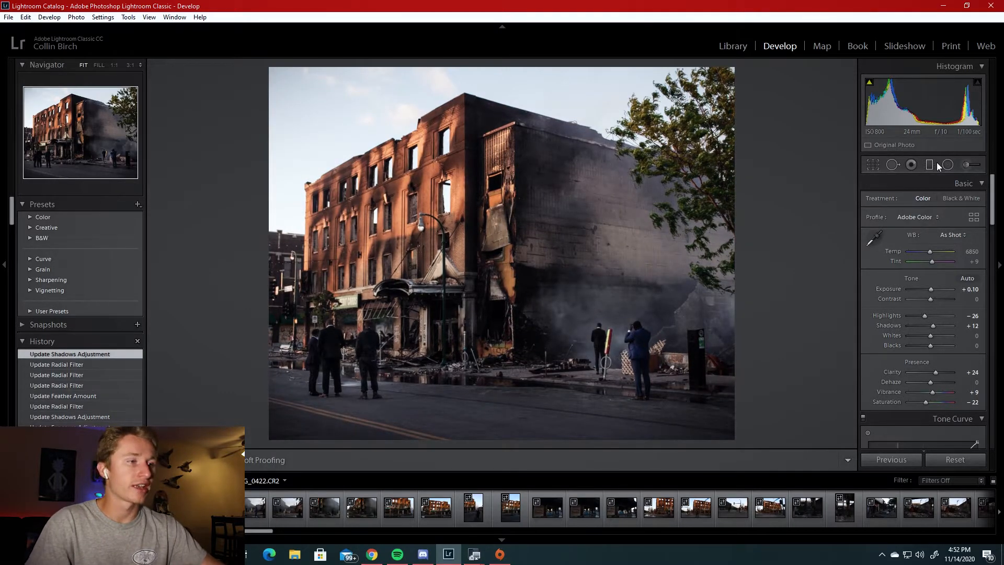
key("backslash")
key("backslash")
key("backslash")
key("backslash")
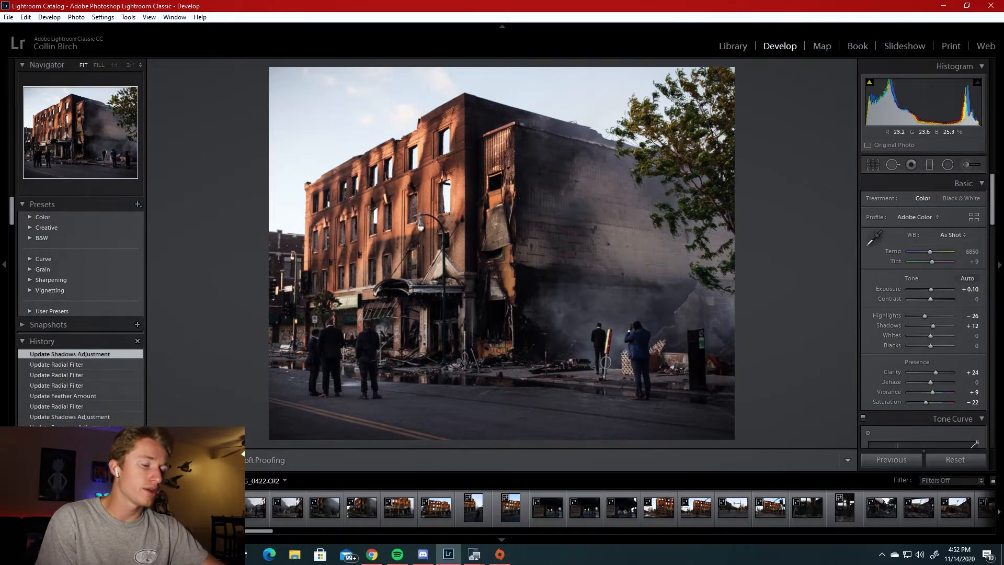
Browse the Minneapolis Police building photos and select IMG_0448.CR2, the fenced view with the masked person
left_click(250, 509)
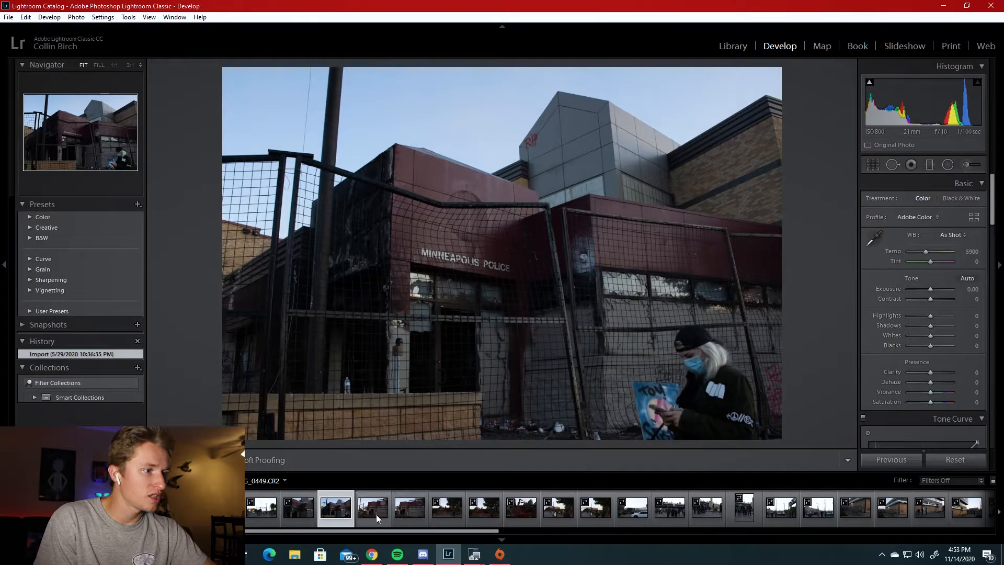
left_click(378, 516)
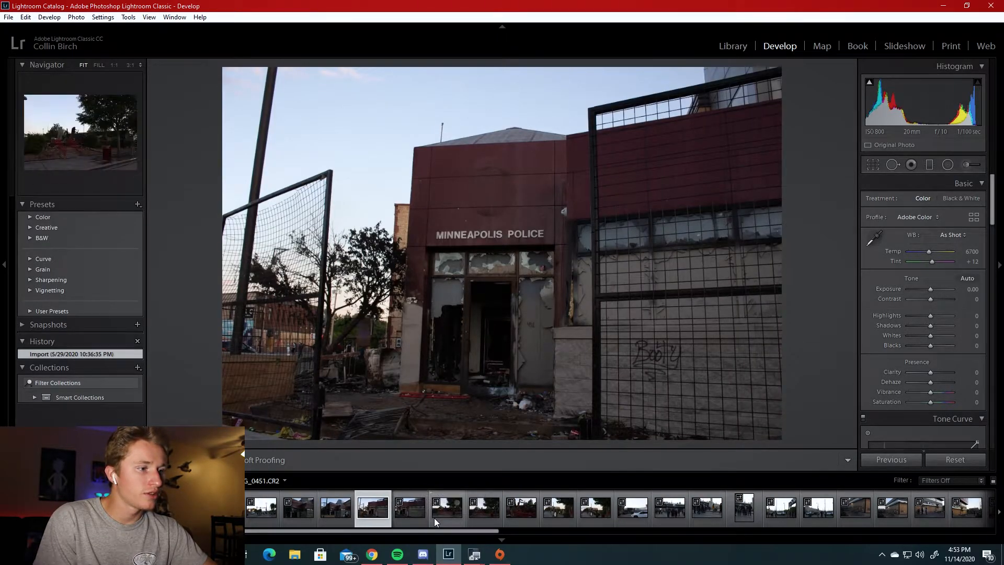
left_click(332, 516)
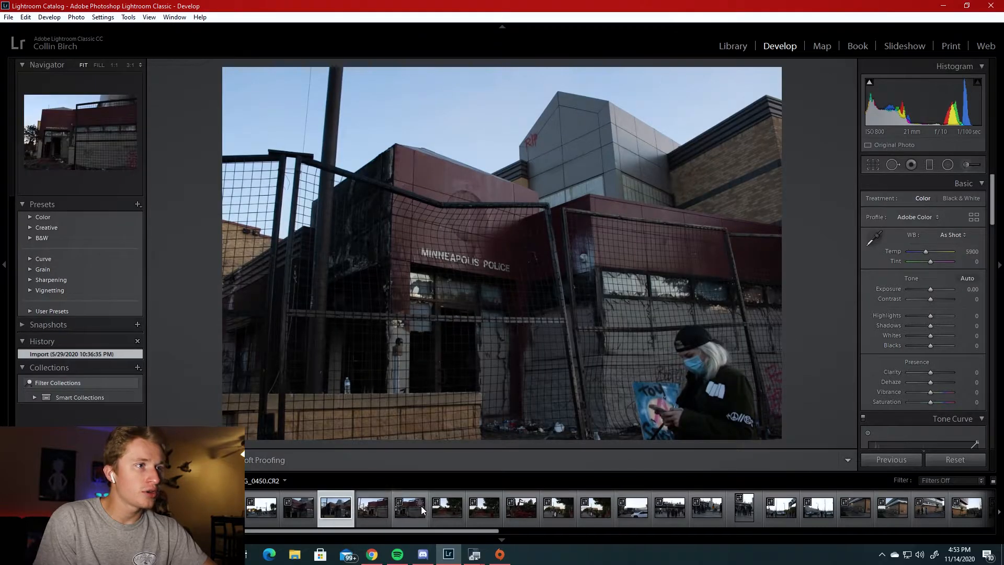
Crop the photo to 4 x 5 / 8 x 10, undo the crop rotation and reposition the image in the frame
left_click(874, 170)
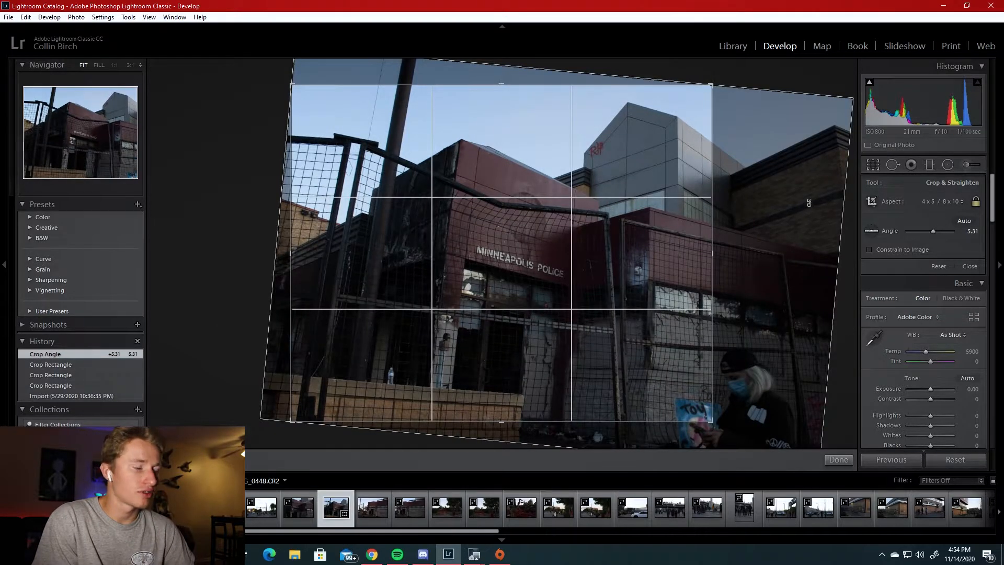
key("ctrl+z")
left_click_drag(585, 327, 587, 340)
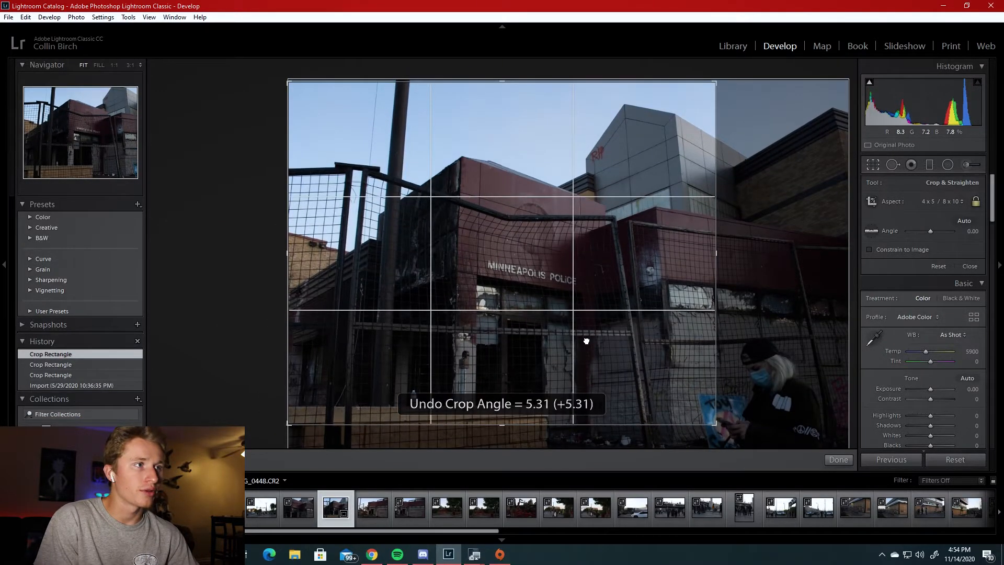
left_click(872, 164)
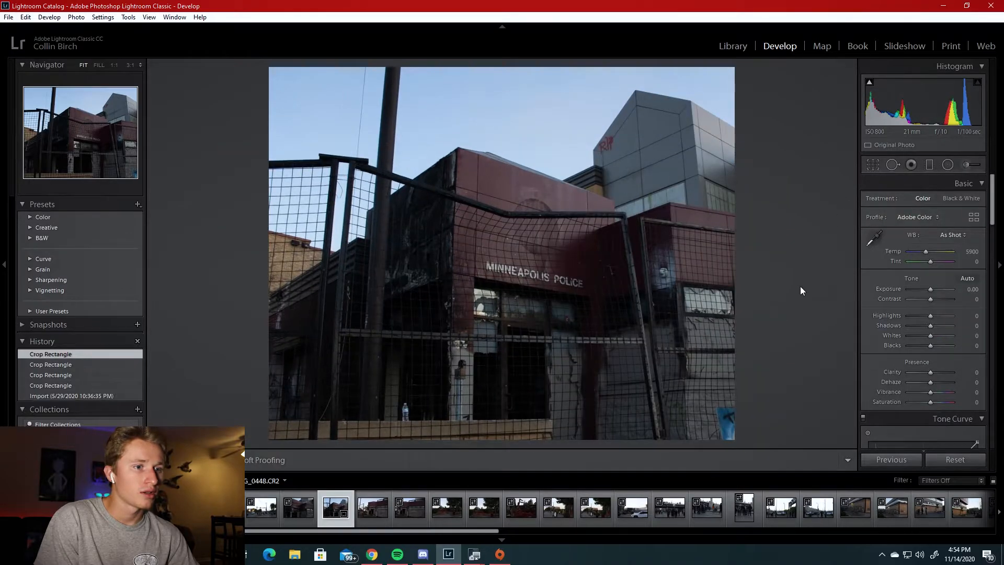
Tighten the 4 x 5 crop around the police building, leaving the masked person outside the frame
left_click(873, 165)
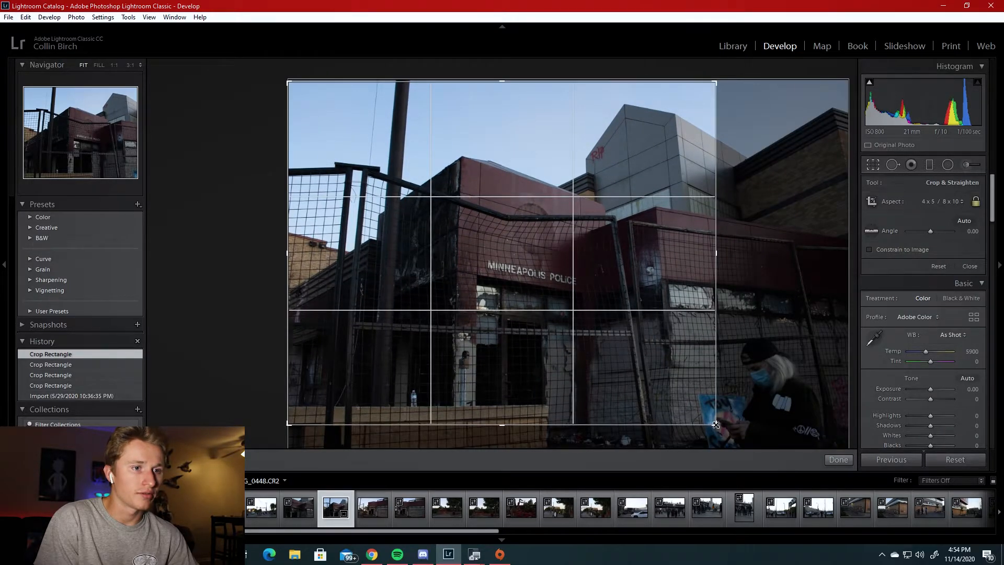
left_click_drag(715, 429, 699, 413)
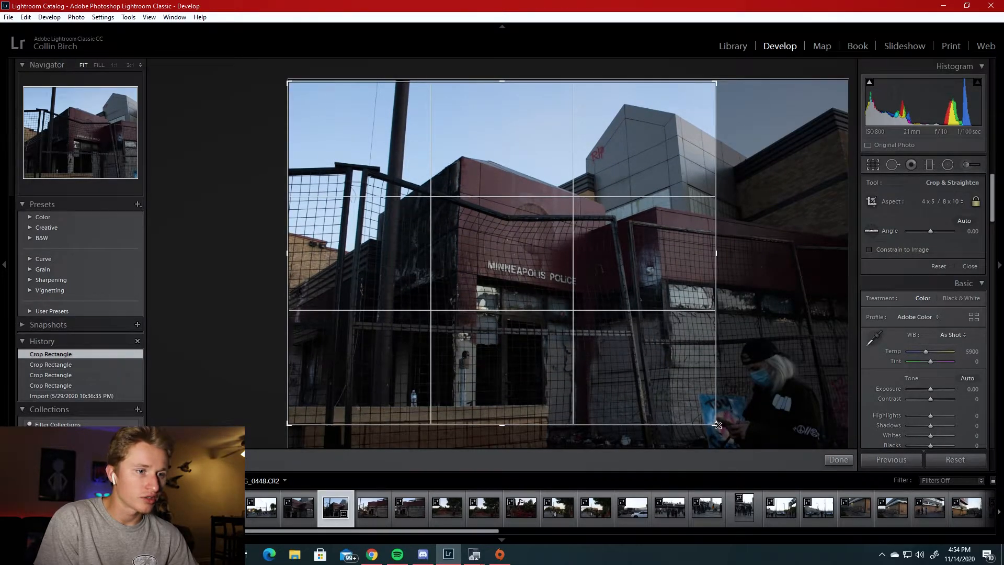
left_click_drag(728, 314, 700, 337)
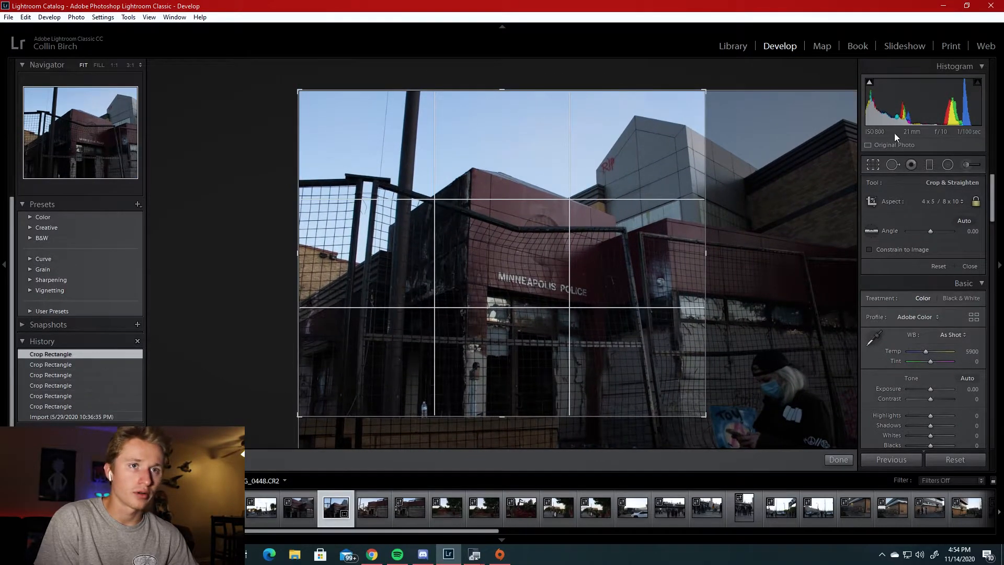
left_click(872, 165)
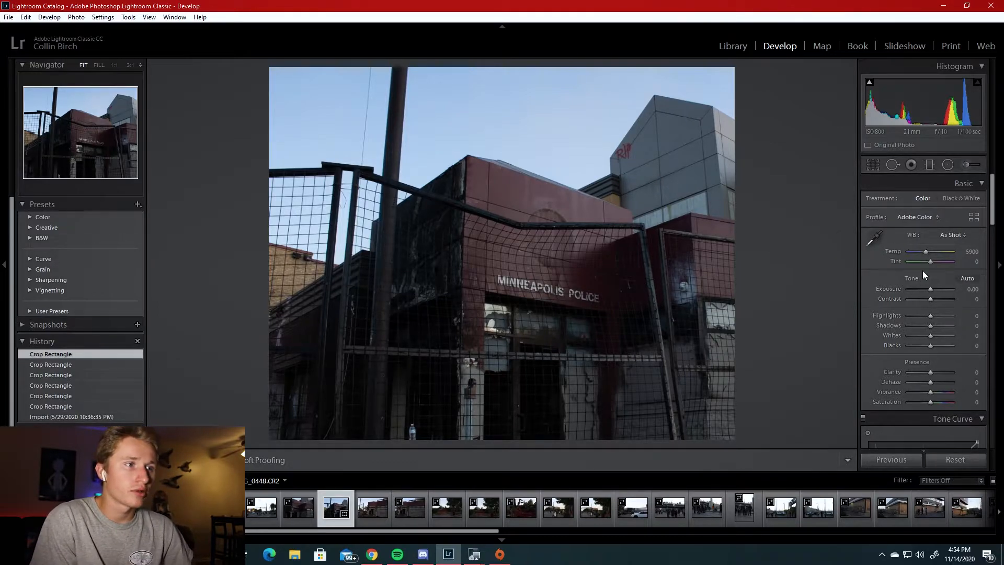
Set the photo's temperature to 6000 and exposure to +0.40
mouse_move(970, 253)
left_mouse_down()
mouse_move(984, 253)
mouse_move(968, 255)
left_mouse_up()
double_click(931, 252)
double_click(925, 252)
left_click_drag(932, 290, 965, 290)
double_click(935, 289)
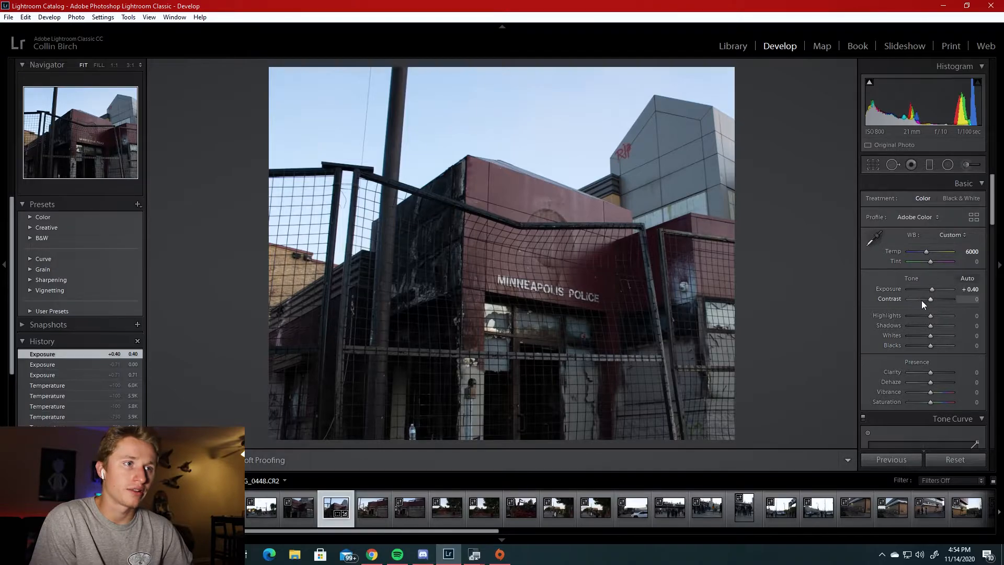
Compare the photo before and after the exposure change and inspect the building's details at 1:1
key("backslash")
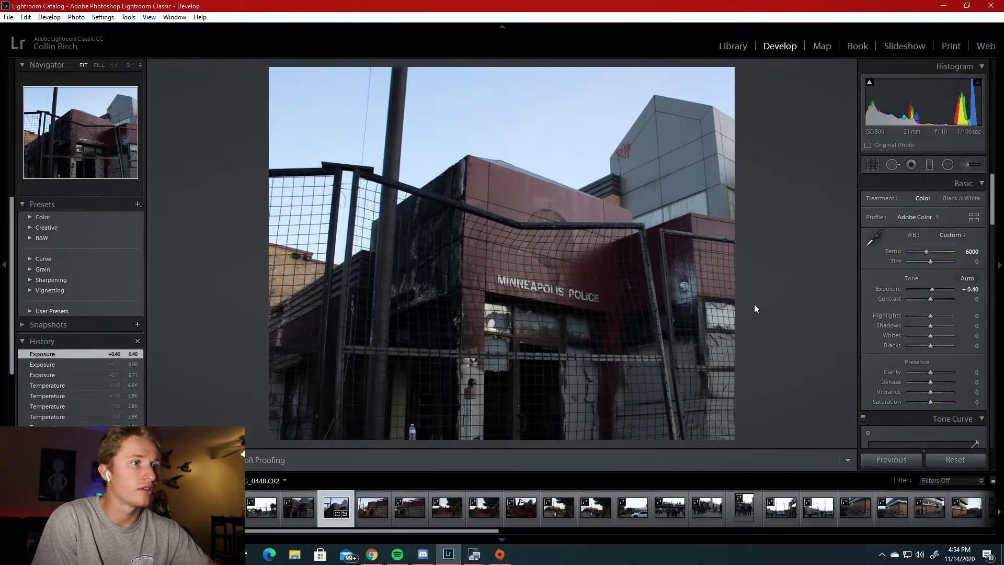
key("backslash")
key("backslash")
left_click(613, 281)
left_click_drag(591, 362, 850, 278)
left_click_drag(558, 277, 808, 353)
left_click_drag(457, 298, 616, 184)
left_click(616, 184)
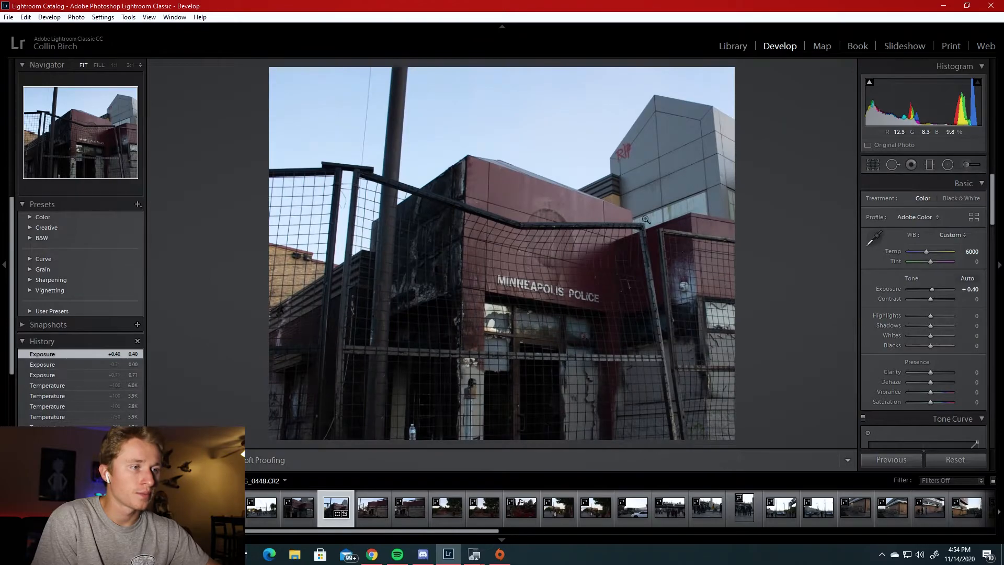
Try lower highlights, reset them to 0, and set the shadows to +20
mouse_move(931, 318)
left_mouse_down()
mouse_move(913, 321)
mouse_move(941, 327)
left_mouse_up()
double_click(926, 316)
double_click(937, 328)
Compare the police building photo before and after the temperature, exposure and shadows adjustments
key("backslash")
key("backslash")
key("backslash")
key("backslash")
key("backslash")
key("backslash")
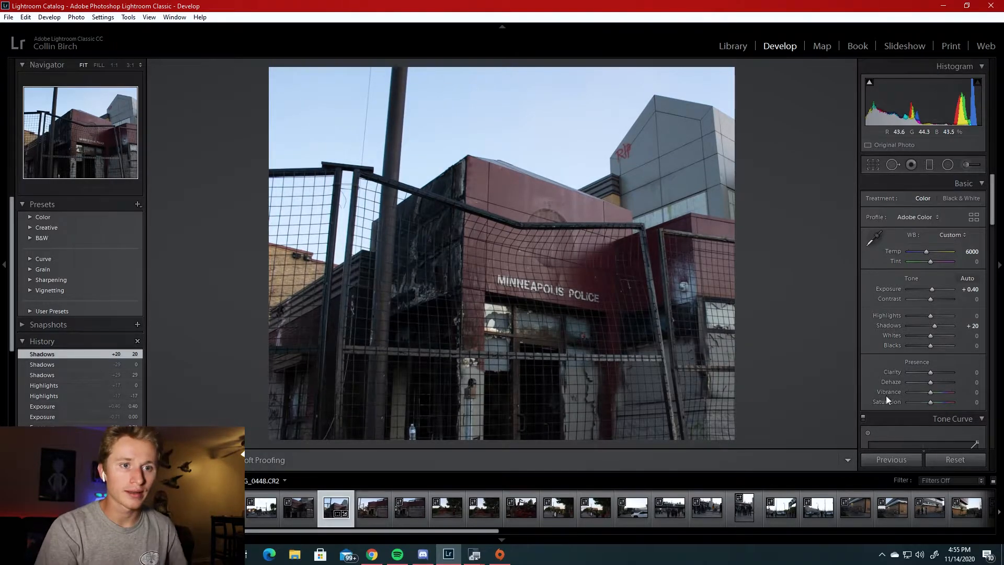
Try several clarity amounts up to +29 against 0 and set the photo's clarity to +20
mouse_move(931, 373)
left_mouse_down()
mouse_move(949, 374)
mouse_move(935, 373)
left_mouse_up()
double_click(942, 375)
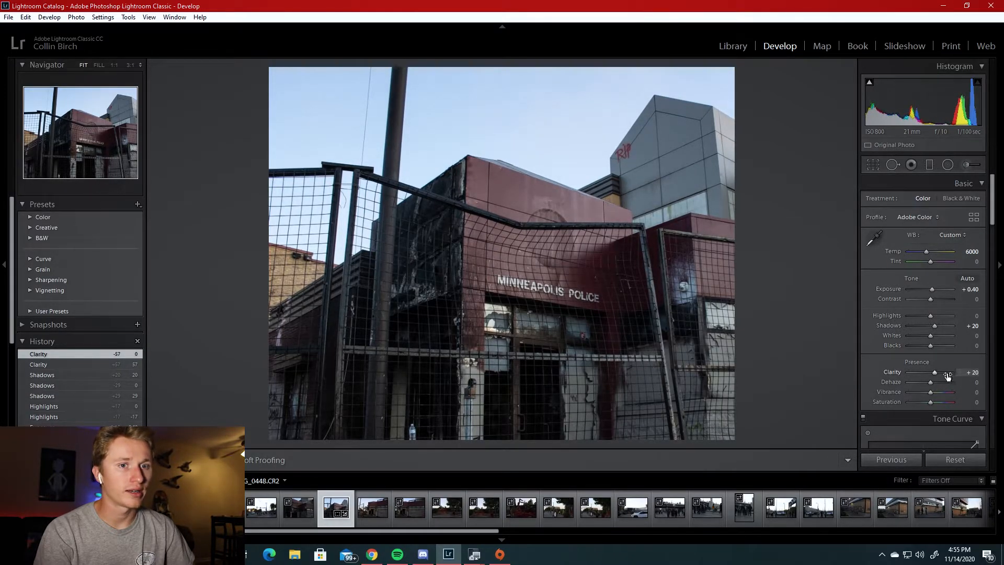
double_click(936, 374)
left_click(936, 374)
double_click(936, 374)
left_click(936, 374)
double_click(937, 374)
left_click(936, 374)
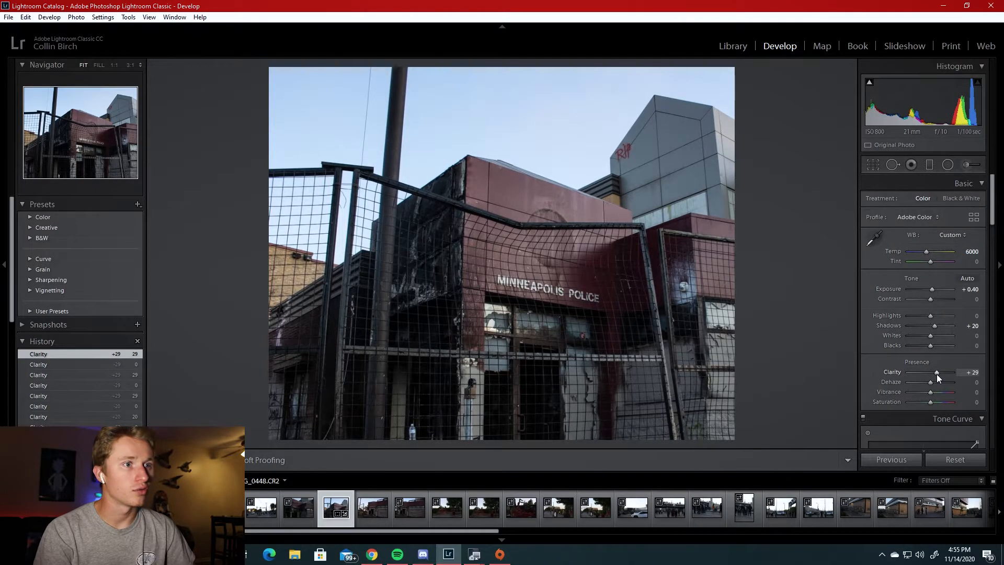
double_click(936, 375)
left_click(936, 374)
left_click_drag(936, 374, 934, 375)
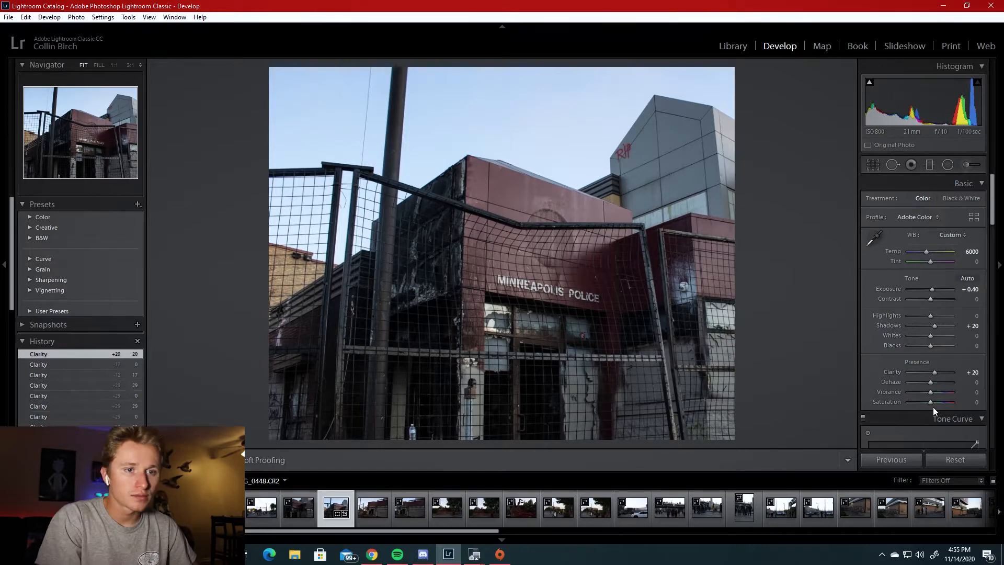
Set the photo's whites to +10 and the blacks to -5
left_click_drag(929, 335, 946, 340)
double_click(944, 336)
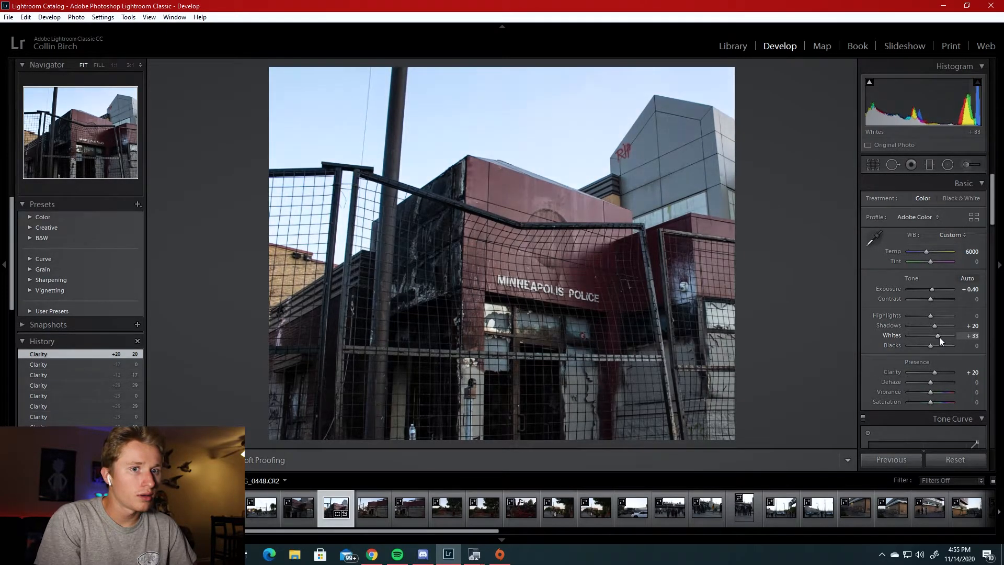
left_click_drag(964, 339, 924, 350)
double_click(924, 350)
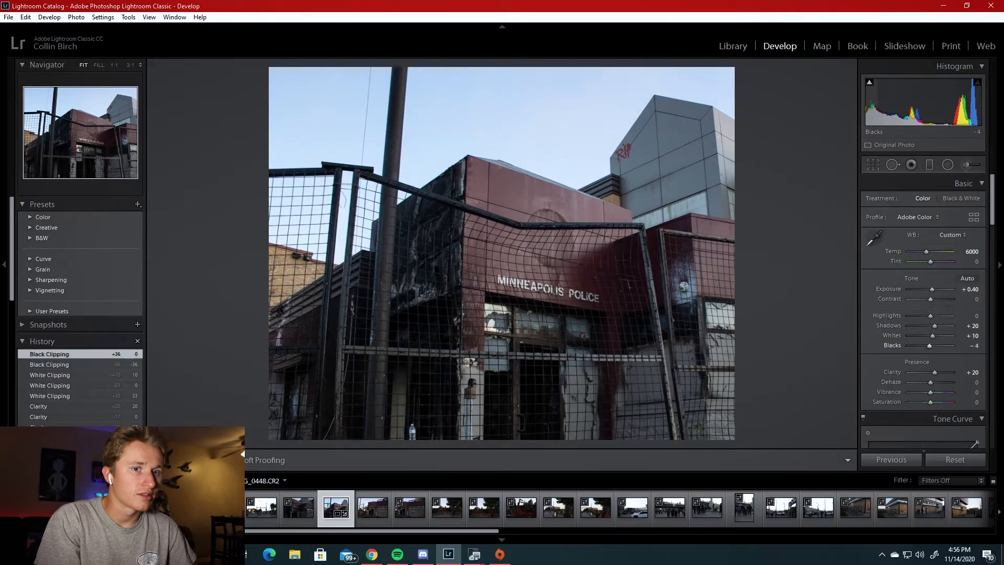
left_click_drag(967, 348, 968, 348)
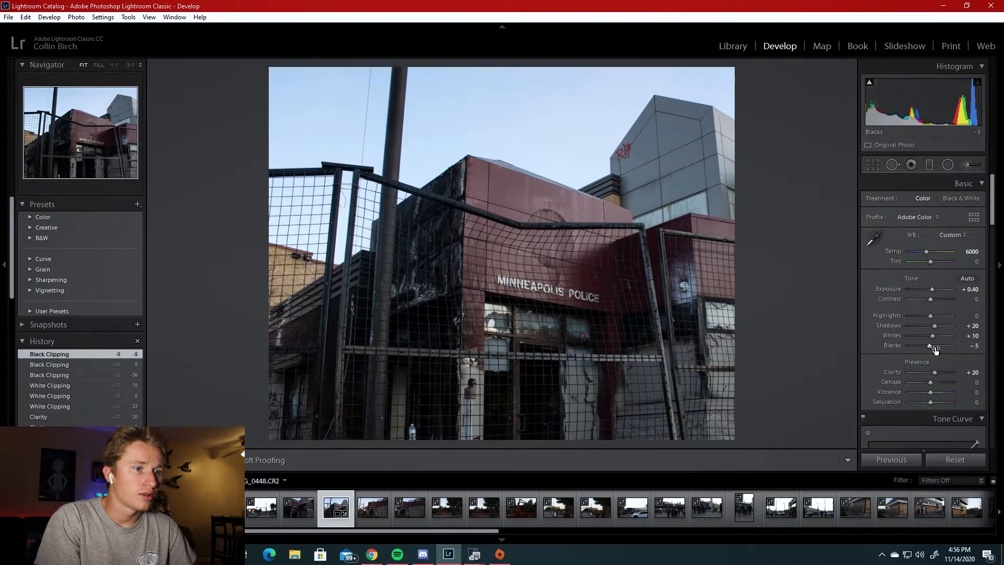
Apply the Medium Contrast point curve and pull the curve's darker points slightly down to deepen the shadows
scroll(925, 367, "down", 5)
left_click(922, 361)
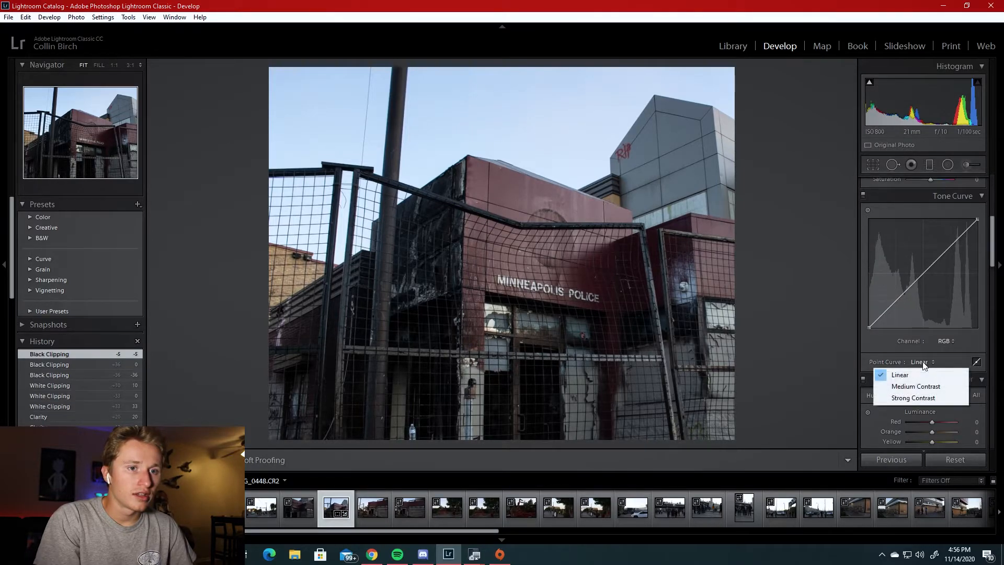
left_click(910, 383)
left_click_drag(896, 304, 885, 316)
Compare the police building photo with the tone curve turned off and on
left_click(863, 195)
left_click(863, 195)
left_click(863, 196)
left_click(864, 196)
left_click(864, 196)
left_click(864, 197)
left_click(864, 196)
left_click(864, 196)
left_click(866, 196)
left_click(866, 197)
left_click(867, 197)
left_click(871, 198)
left_click(866, 199)
left_click(866, 199)
left_click(865, 199)
left_click(866, 199)
left_click(866, 198)
left_click(866, 198)
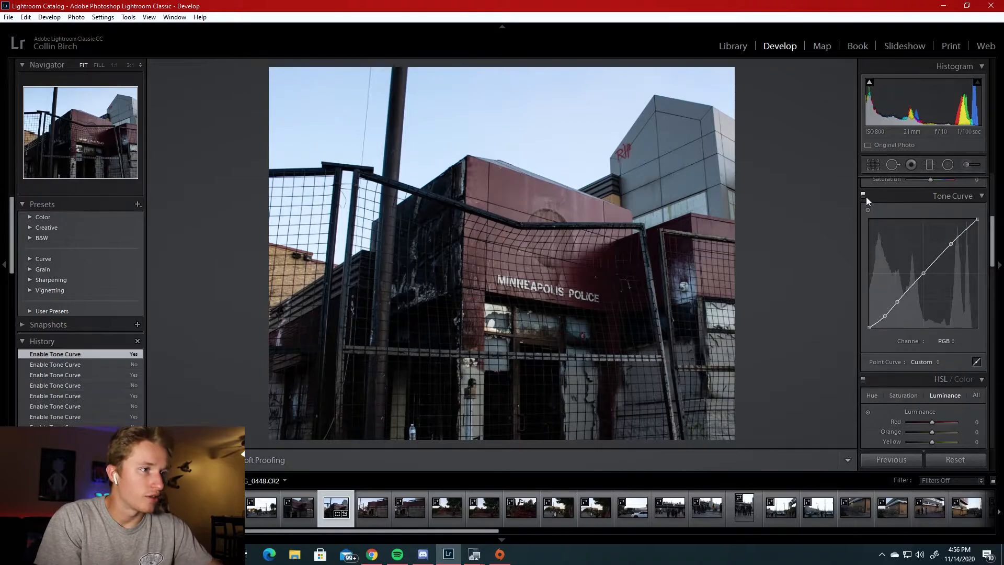
Compare the photo before and after all edits made up to the tone curve
key("backslash")
key("backslash")
key("backslash")
key("backslash")
key("backslash")
key("backslash")
key("backslash")
key("backslash")
key("backslash")
key("backslash")
key("backslash")
key("backslash")
Set the red hue to -20, then try an orange hue of +33 and reset it to 0
scroll(917, 376, "down", 2)
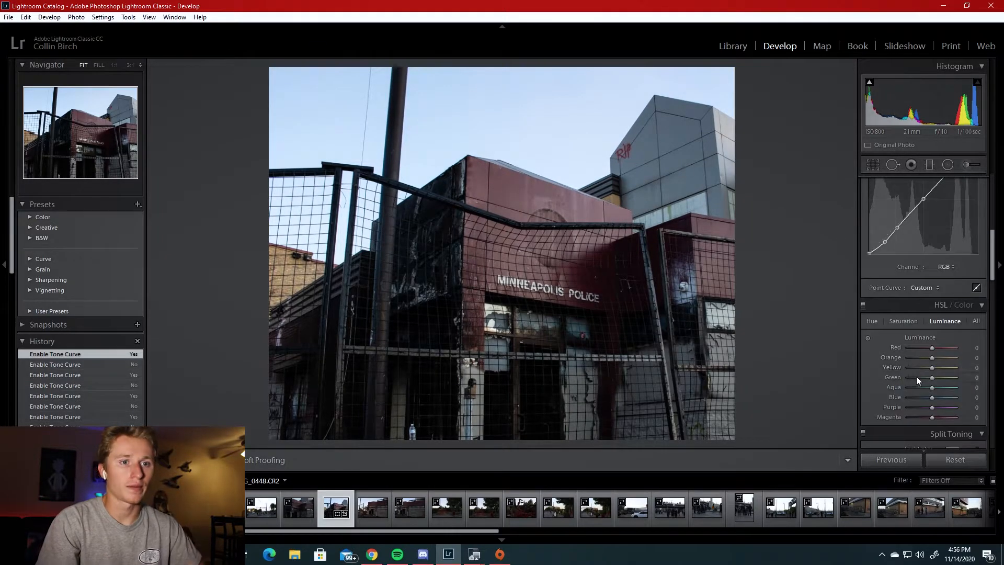
scroll(917, 375, "down", 1)
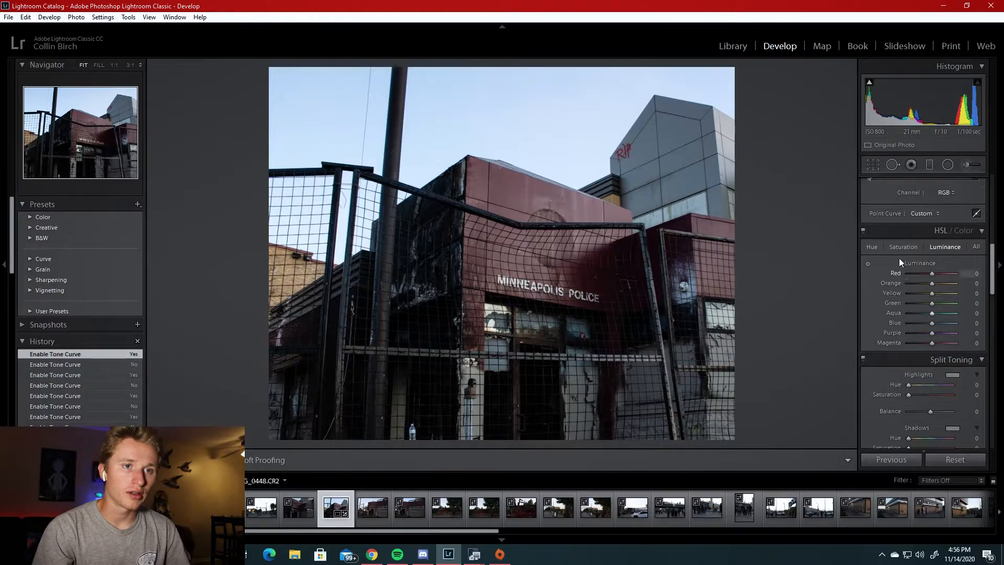
left_click(872, 247)
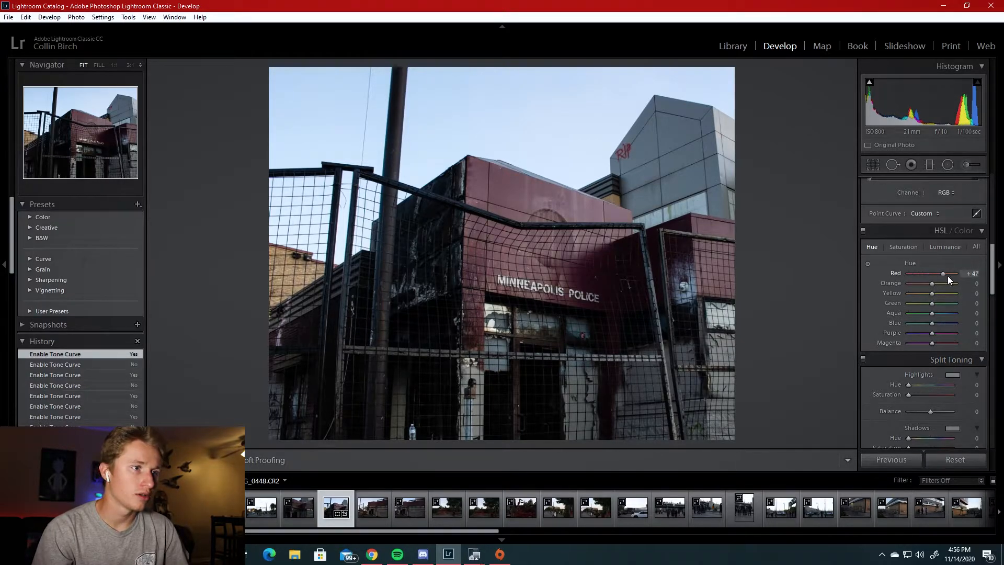
double_click(909, 272)
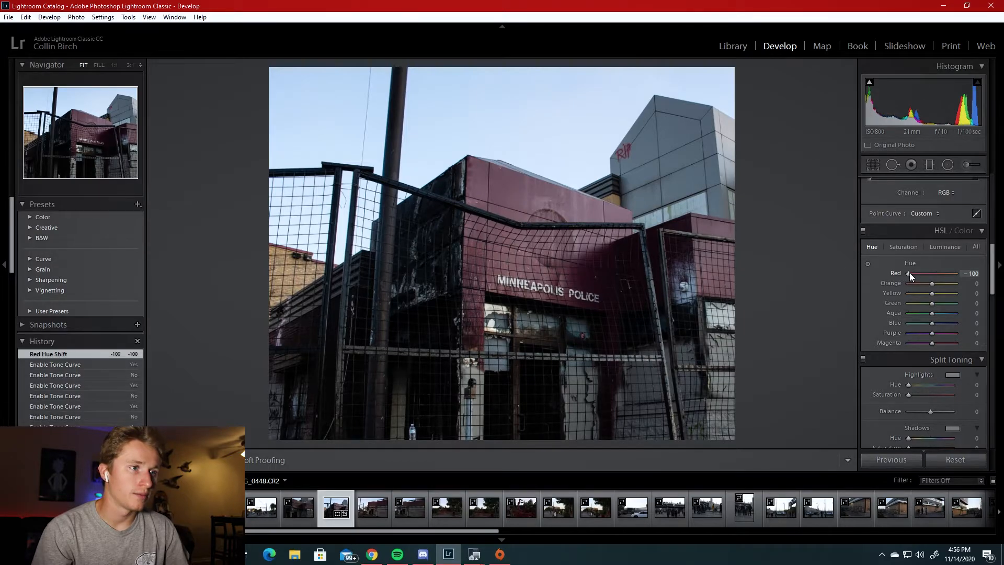
left_click_drag(943, 275, 928, 275)
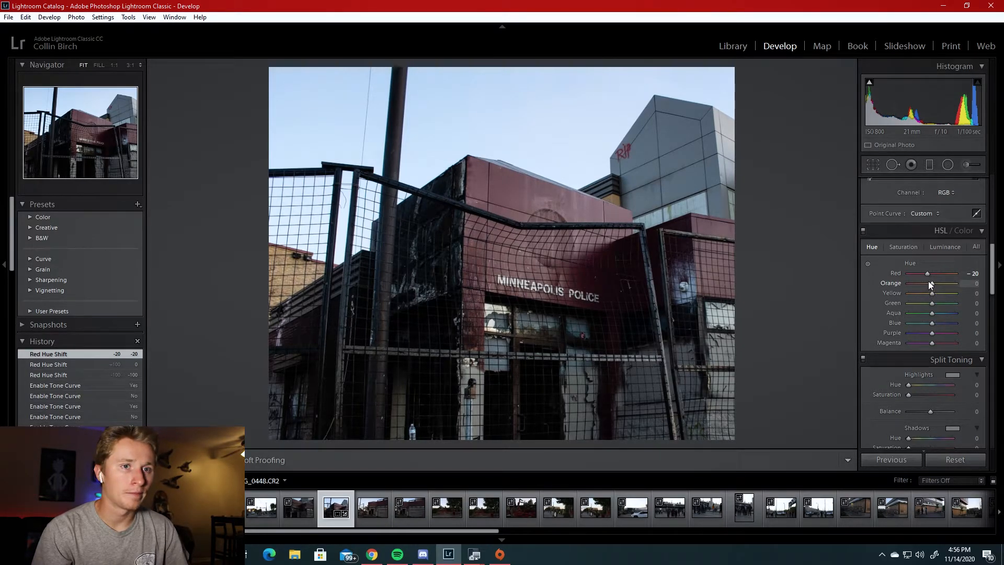
mouse_move(932, 283)
left_mouse_down()
mouse_move(883, 286)
mouse_move(967, 292)
mouse_move(937, 284)
left_mouse_up()
double_click(938, 284)
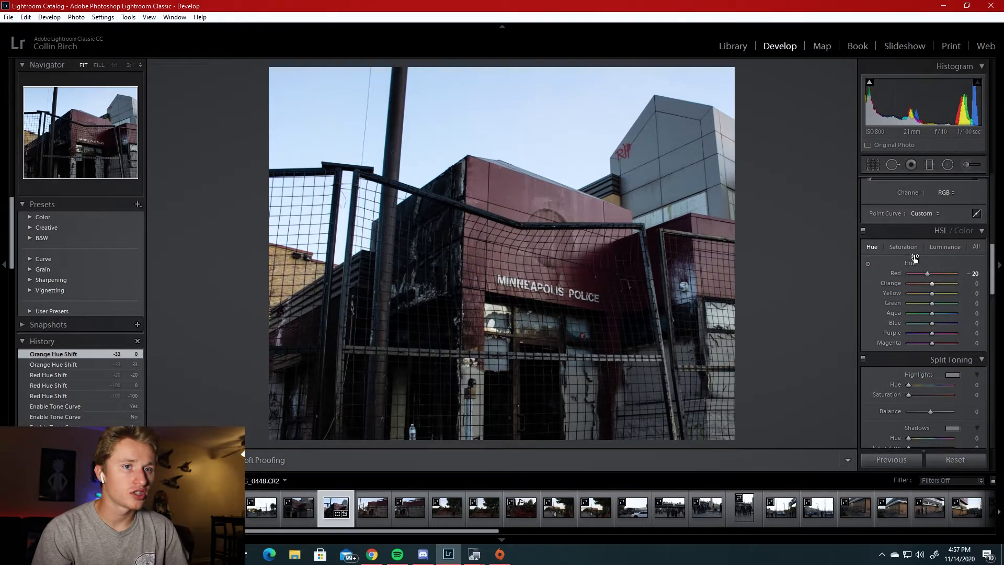
Try red saturation values such as +49 and -60 on the building and reset it to 0
left_click(907, 248)
mouse_move(934, 275)
left_mouse_down()
mouse_move(968, 274)
mouse_move(912, 277)
mouse_move(946, 273)
left_mouse_up()
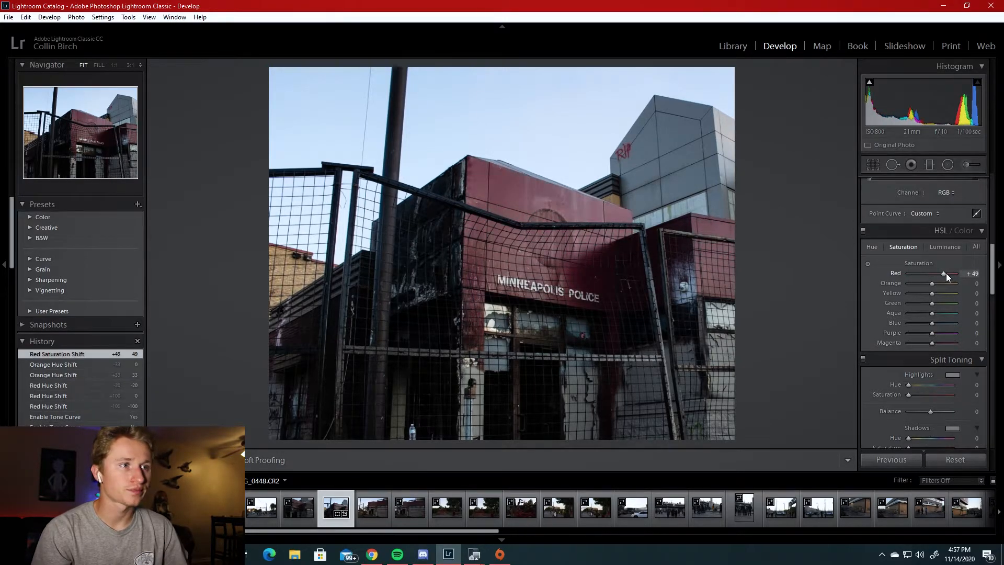
double_click(946, 274)
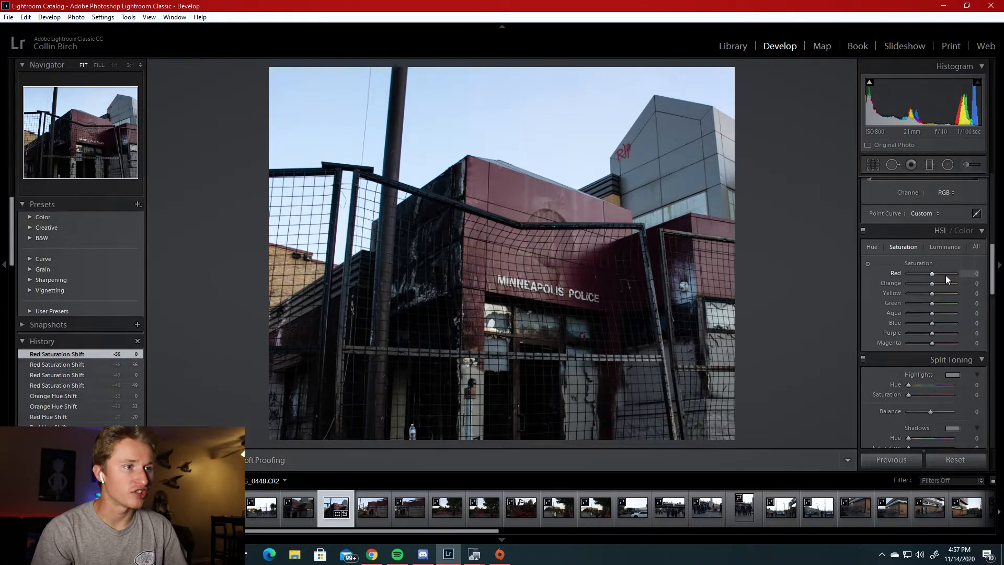
left_click(946, 274)
double_click(944, 274)
left_click(920, 274)
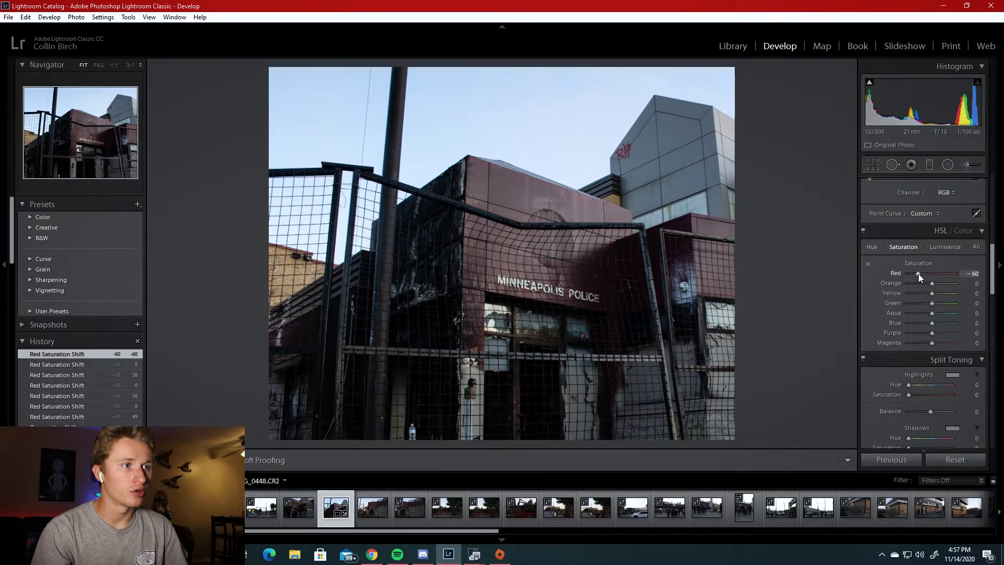
left_click(965, 274)
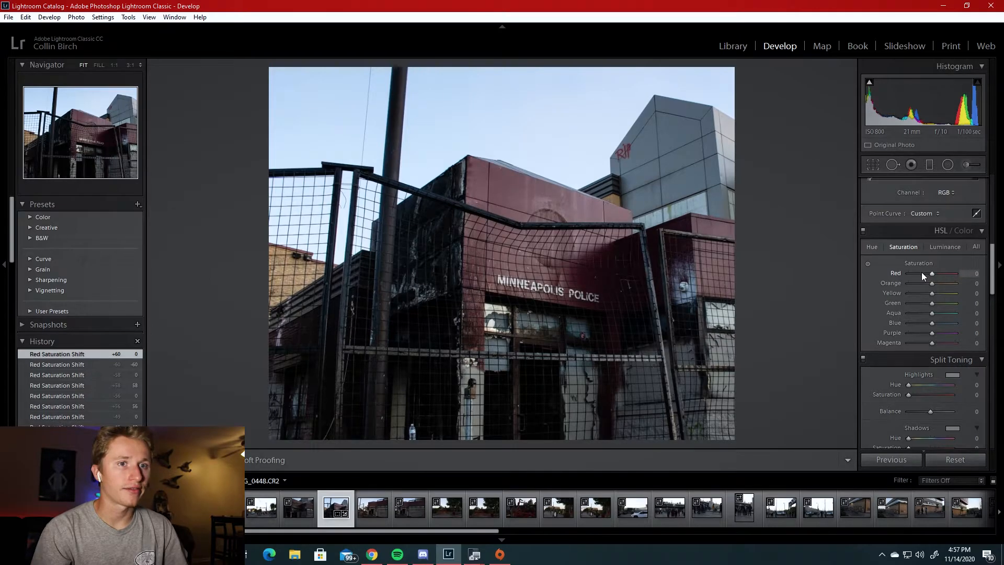
Set the blue saturation to -56 to mute the sky and compare the photo before and after all edits
left_click_drag(934, 322, 918, 322)
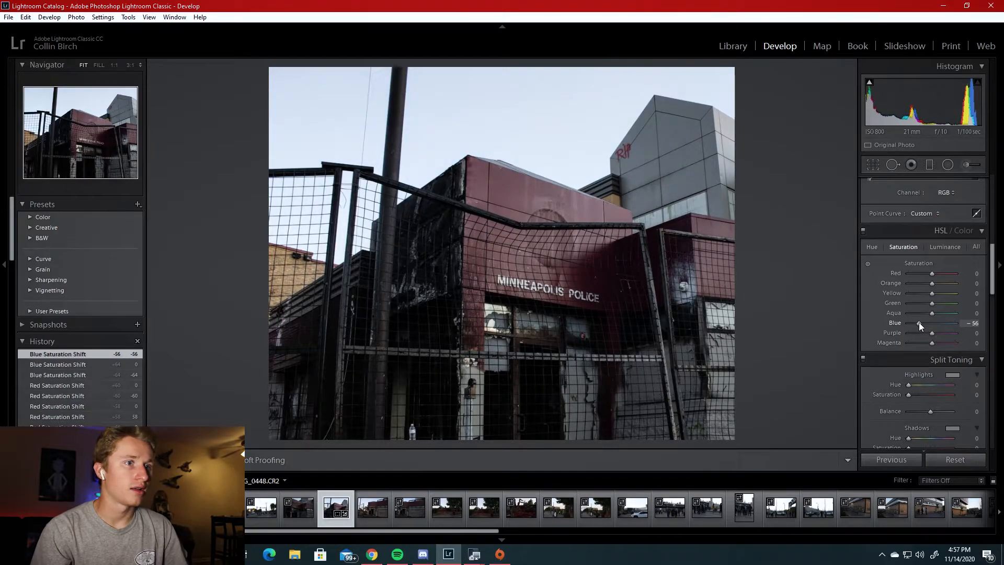
key("backslash")
key("backslash")
key("backslash")
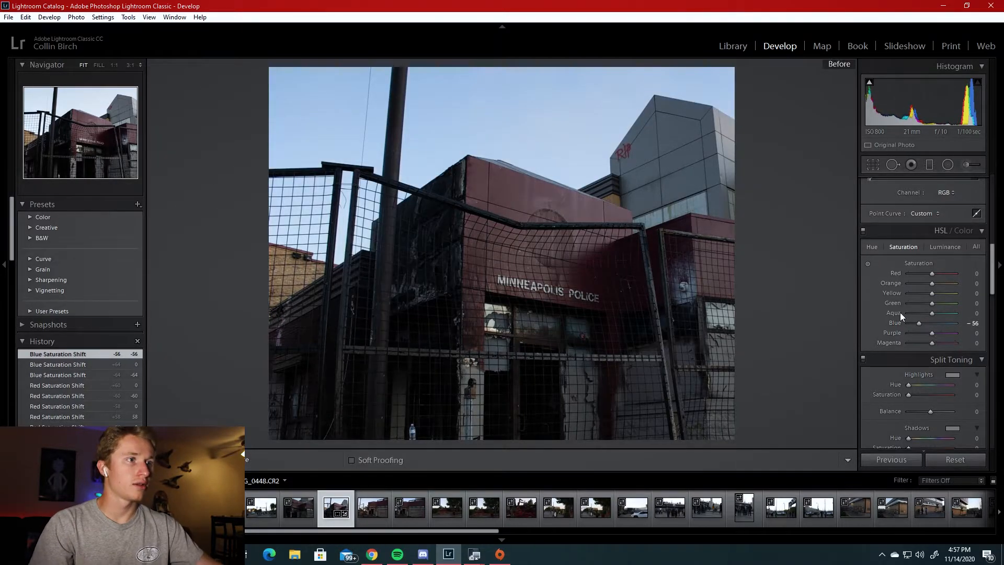
key("backslash")
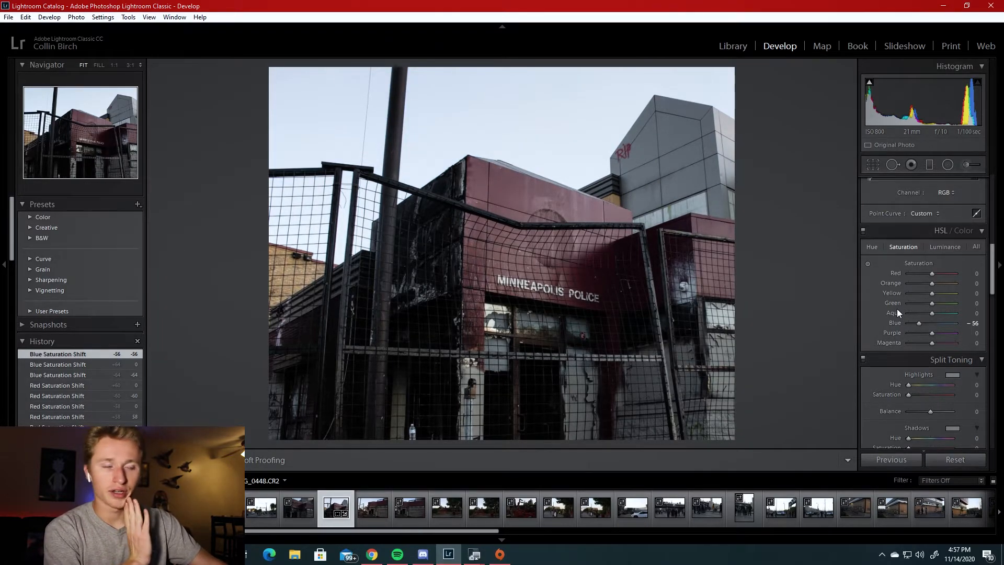
Compare the sky with blue saturation at 0 and -56, and the photo with the HSL color adjustments off and on
double_click(919, 324)
left_click(919, 323)
double_click(919, 323)
left_click(919, 323)
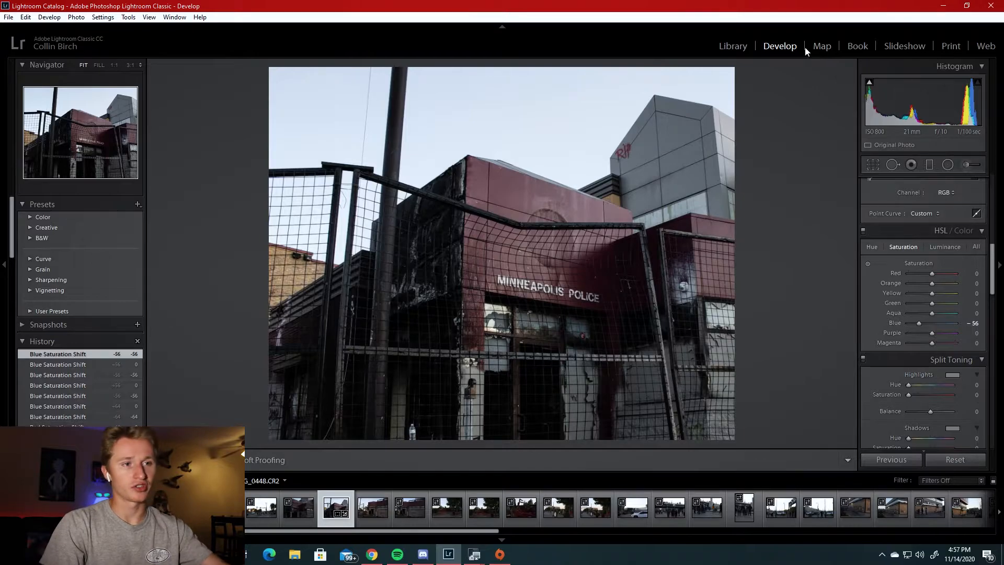
left_click(863, 234)
left_click(863, 233)
left_click(863, 233)
left_click(862, 234)
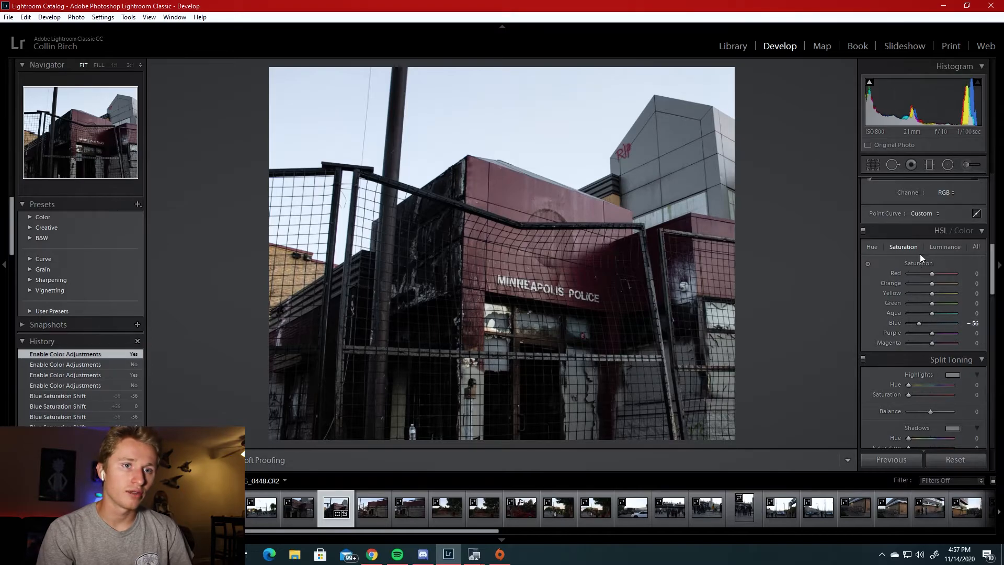
Try a red saturation of -58 and a yellow hue of -67, resetting each to 0
mouse_move(931, 274)
left_mouse_down()
mouse_move(953, 272)
mouse_move(919, 274)
left_mouse_up()
double_click(921, 273)
left_click(876, 246)
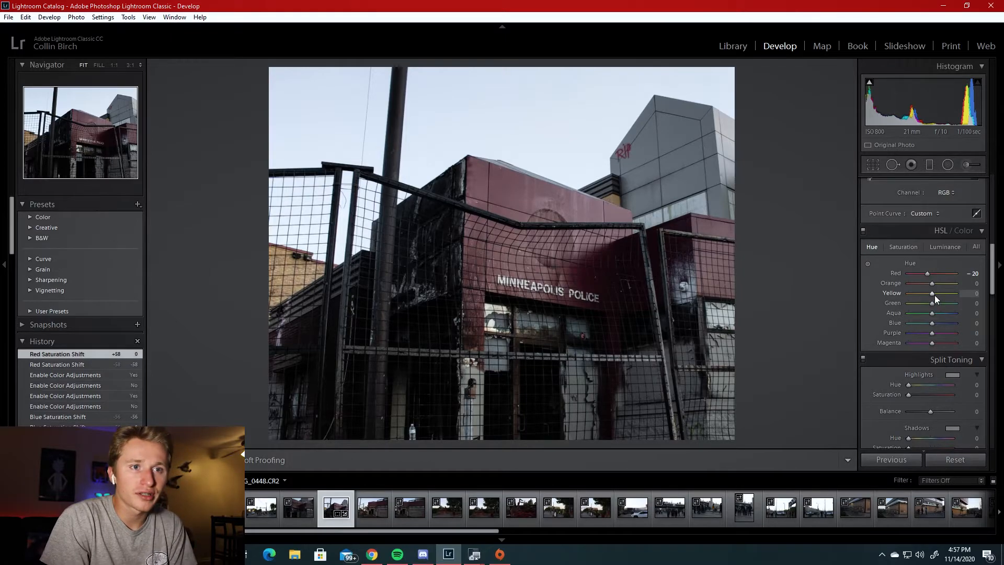
left_click_drag(934, 294, 919, 300)
double_click(918, 294)
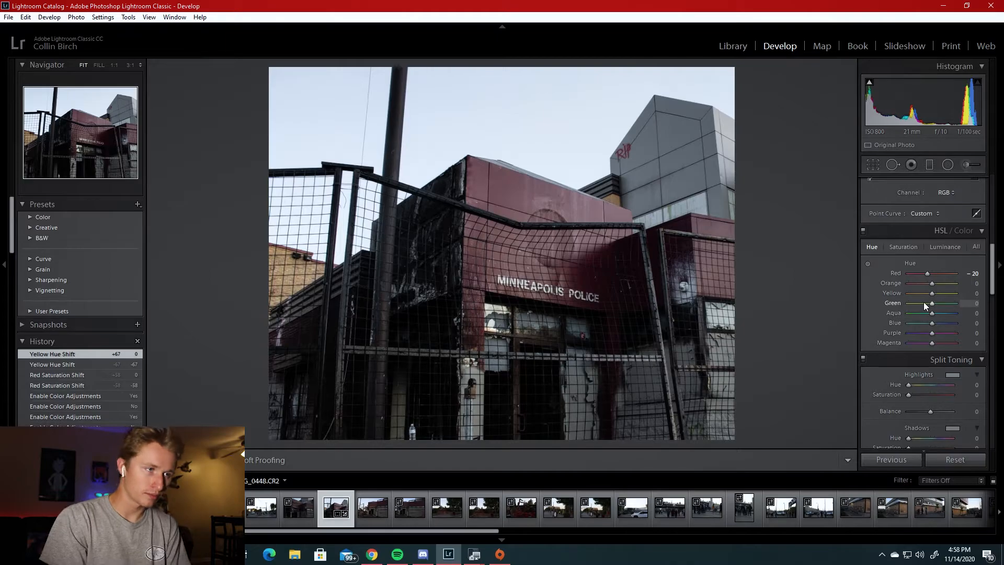
Split tone the photo with highlights at hue 26 and shadows at hue 214, both at saturation 17
scroll(913, 344, "down", 3)
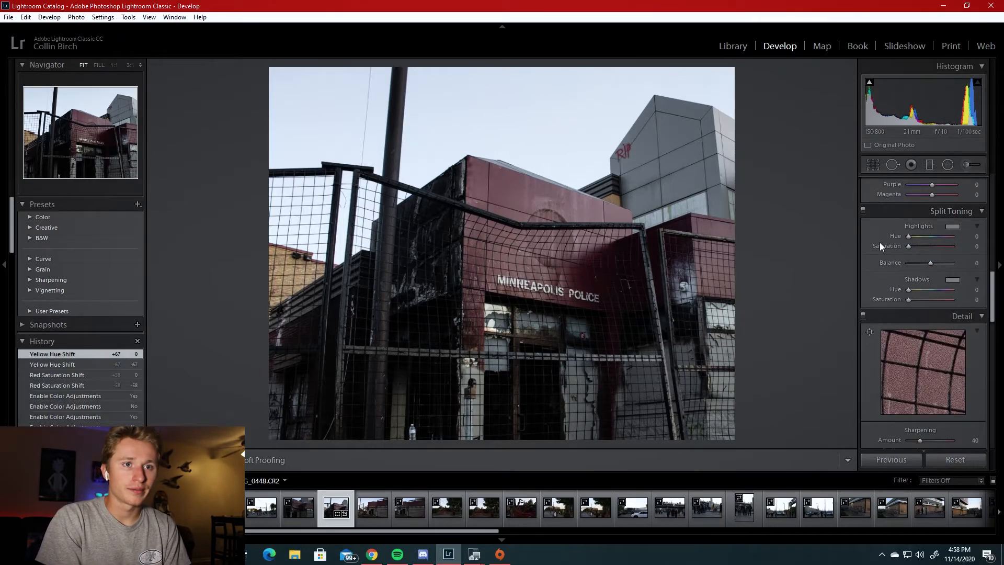
left_click_drag(933, 247, 954, 247)
mouse_move(939, 300)
left_mouse_down()
mouse_move(955, 300)
mouse_move(934, 292)
left_mouse_up()
left_click(936, 290)
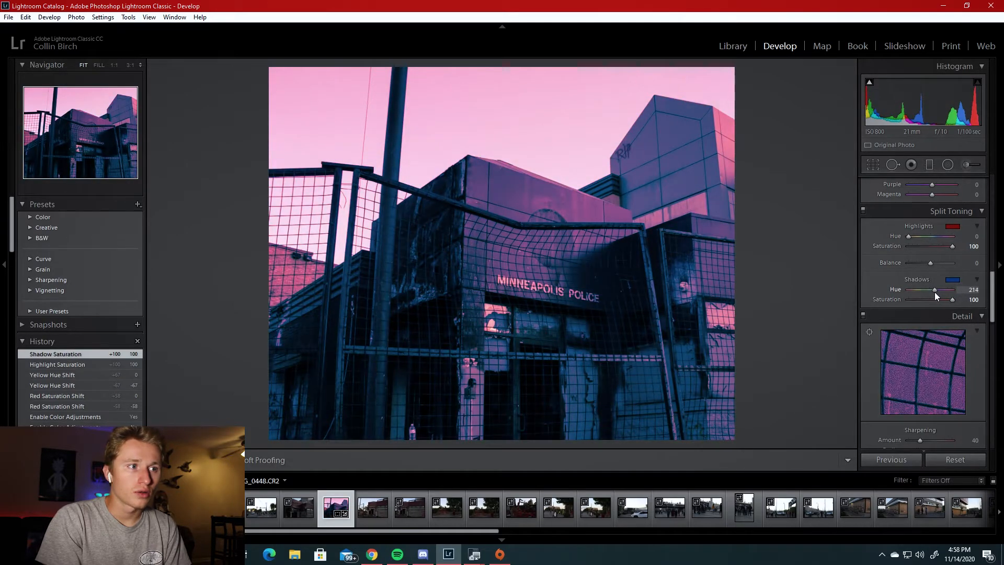
left_click(915, 236)
mouse_move(915, 236)
left_mouse_down()
mouse_move(905, 240)
mouse_move(924, 236)
mouse_move(911, 238)
left_mouse_up()
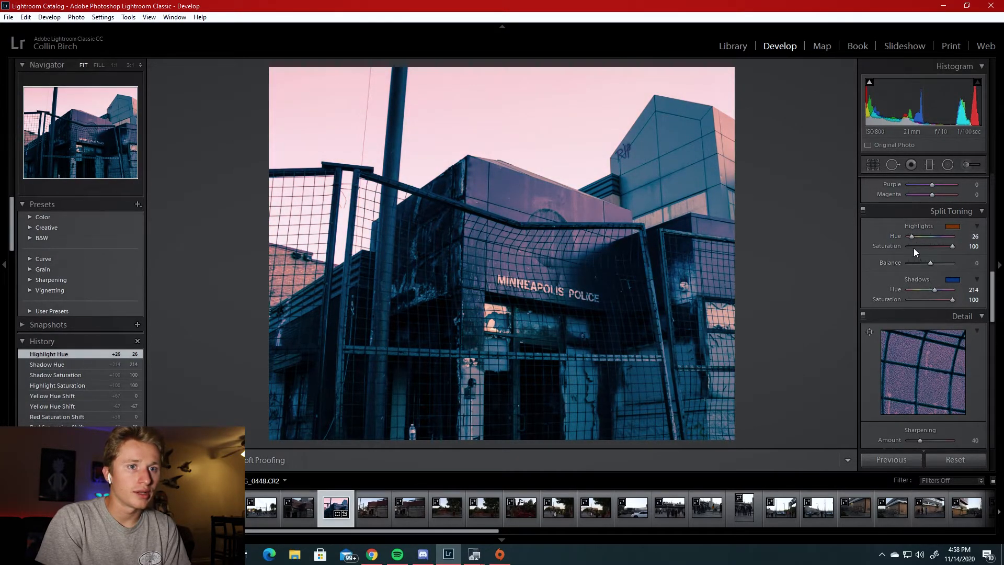
left_click(915, 246)
left_click(915, 300)
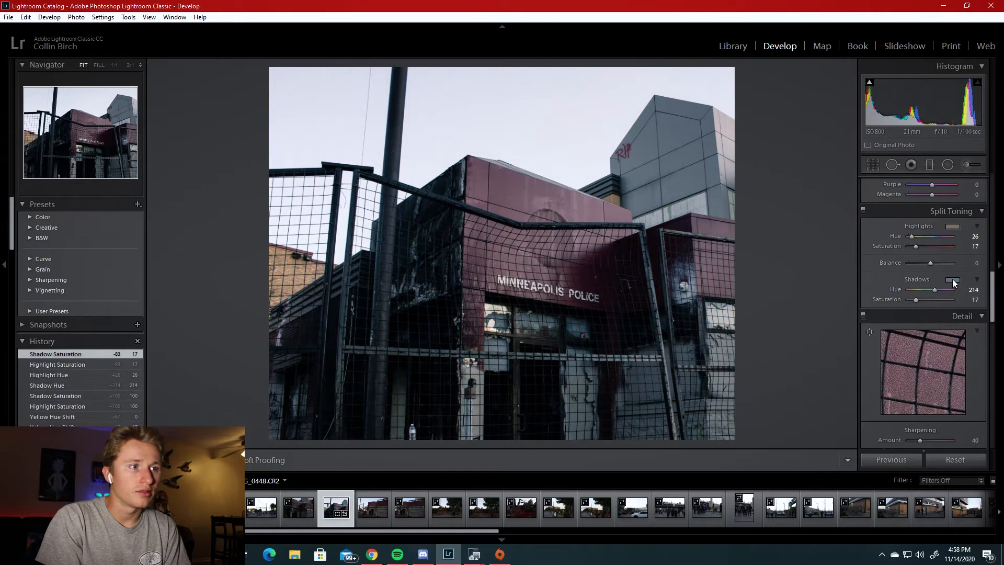
Compare the police building photo with split toning turned off and on
left_click(863, 211)
left_click(864, 212)
left_click(864, 213)
left_click(864, 210)
left_click(863, 209)
left_click(864, 209)
Set the split toning saturation to 10 for highlights and shadows and compare the photo with the effect off and on
left_click_drag(974, 247, 964, 267)
left_click_drag(913, 299, 913, 299)
left_click(863, 209)
left_click(863, 209)
left_click(864, 210)
left_click(863, 210)
left_click(863, 210)
left_click(864, 211)
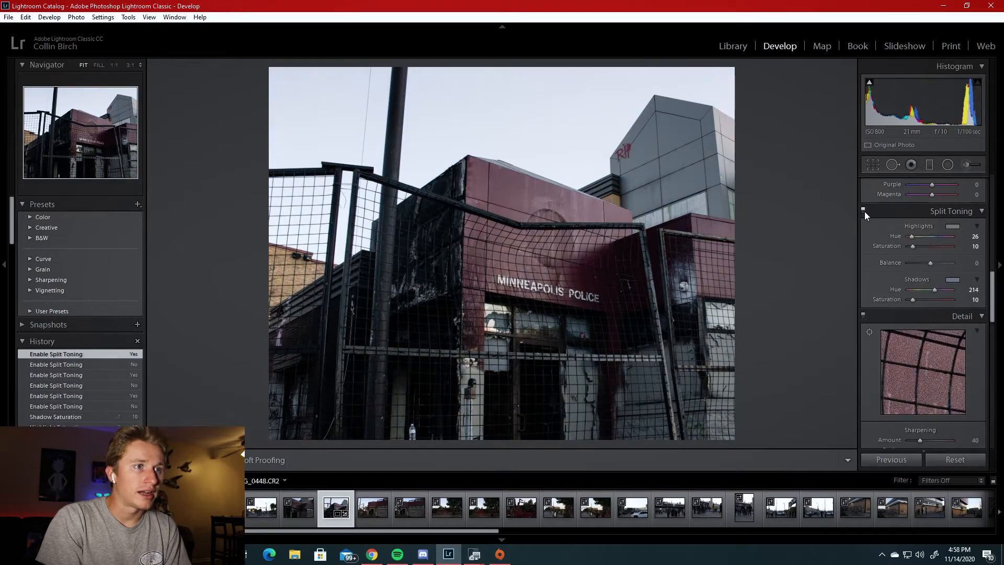
left_click(865, 211)
left_click(866, 211)
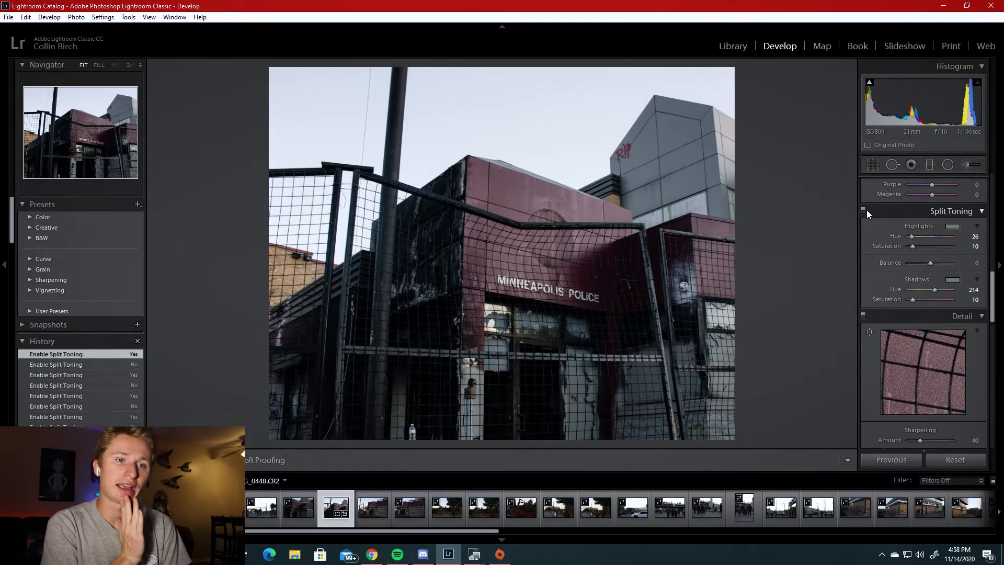
Enable the lens profile corrections and remove chromatic aberration from the photo
scroll(904, 322, "down", 3)
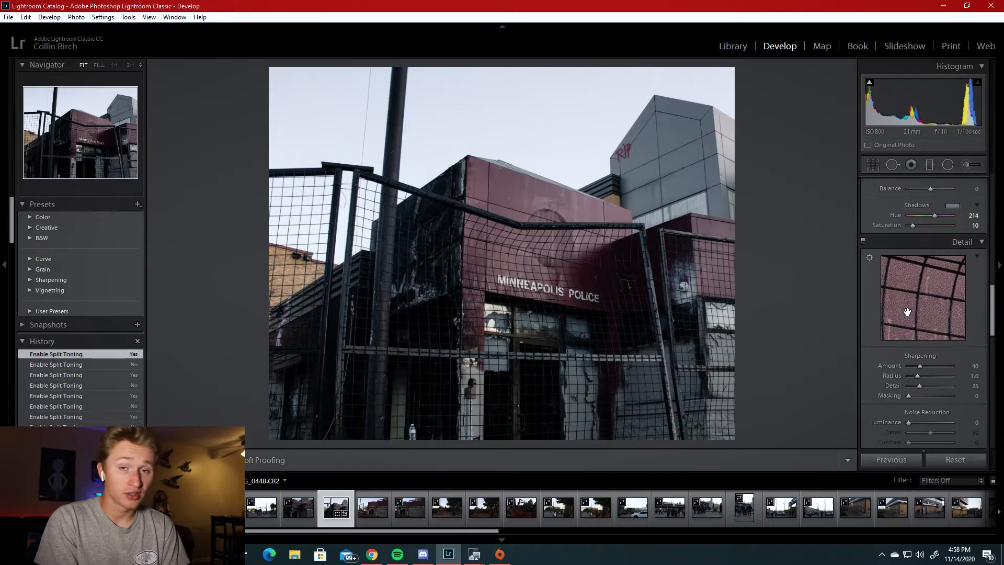
scroll(895, 306, "down", 3)
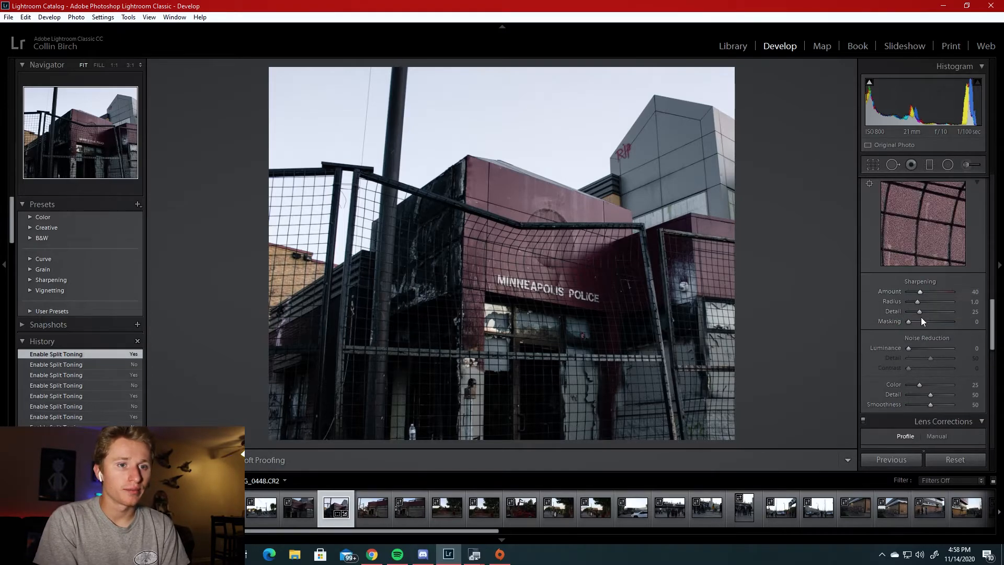
scroll(920, 314, "down", 6)
left_click(868, 313)
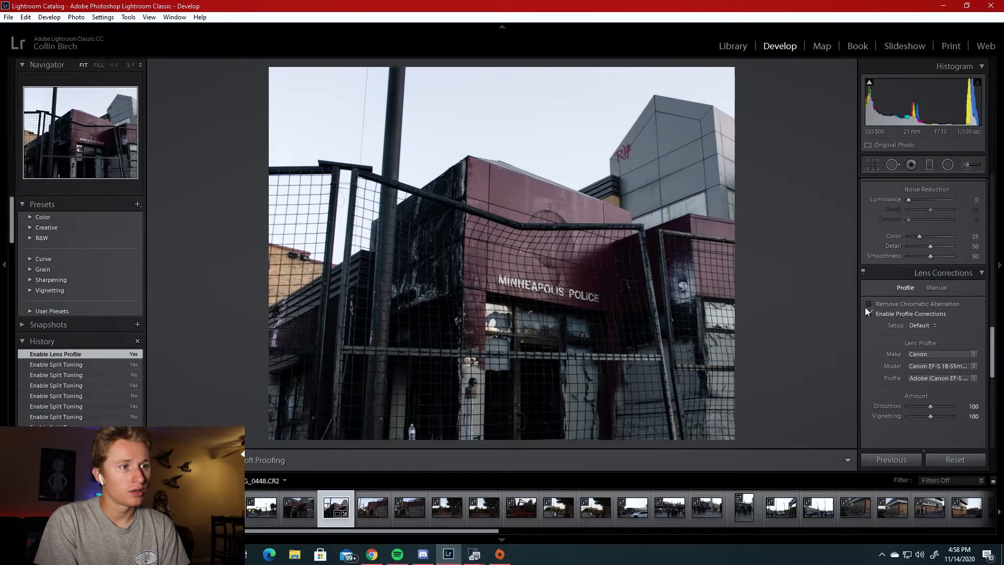
left_click(869, 304)
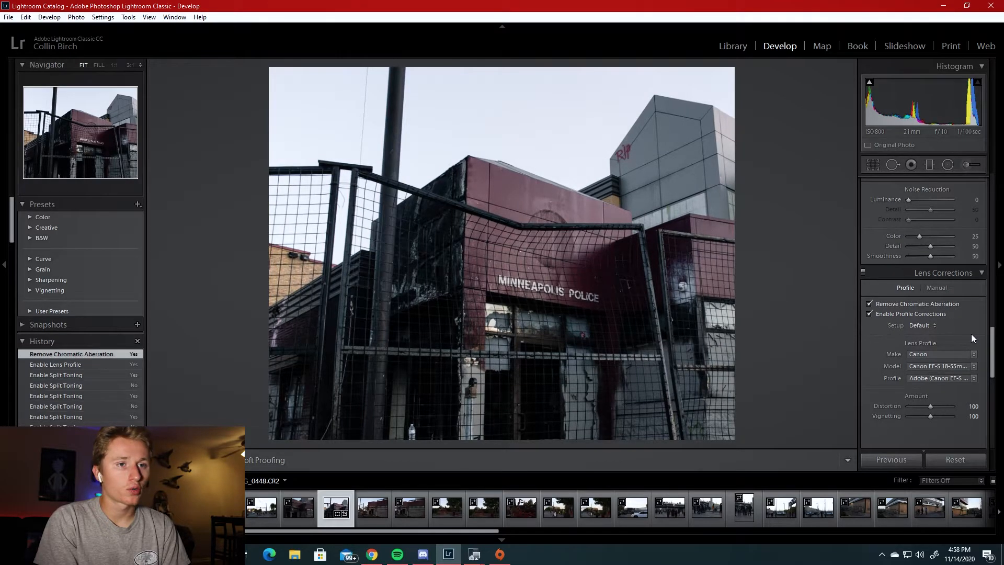
Apply a post-crop vignette to the police building photo with amount -21, midpoint 58 and feather 100
scroll(971, 333, "down", 10)
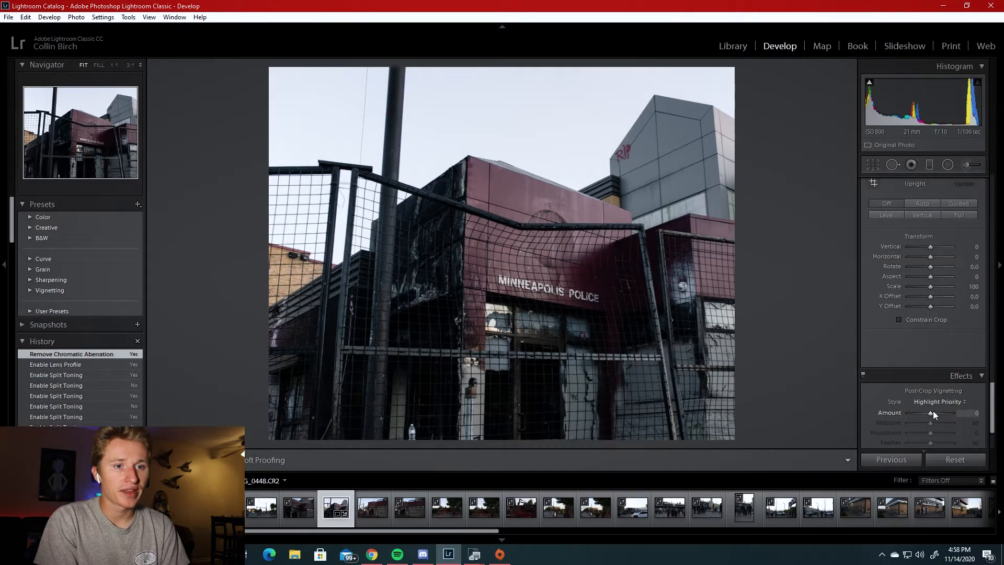
left_click_drag(973, 416, 956, 414)
scroll(956, 414, "down", 3)
left_click_drag(930, 368, 925, 339)
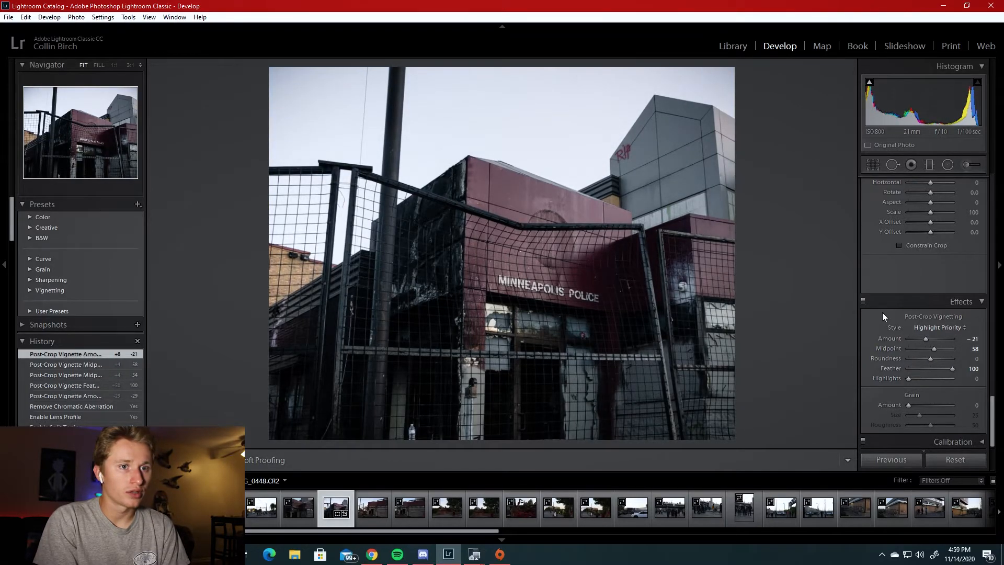
Compare the police building photo with the vignette effect turned off and on
left_click(863, 301)
left_click(863, 300)
left_click(863, 301)
left_click(863, 301)
left_click(863, 301)
left_click(862, 301)
left_click(863, 301)
left_click(863, 301)
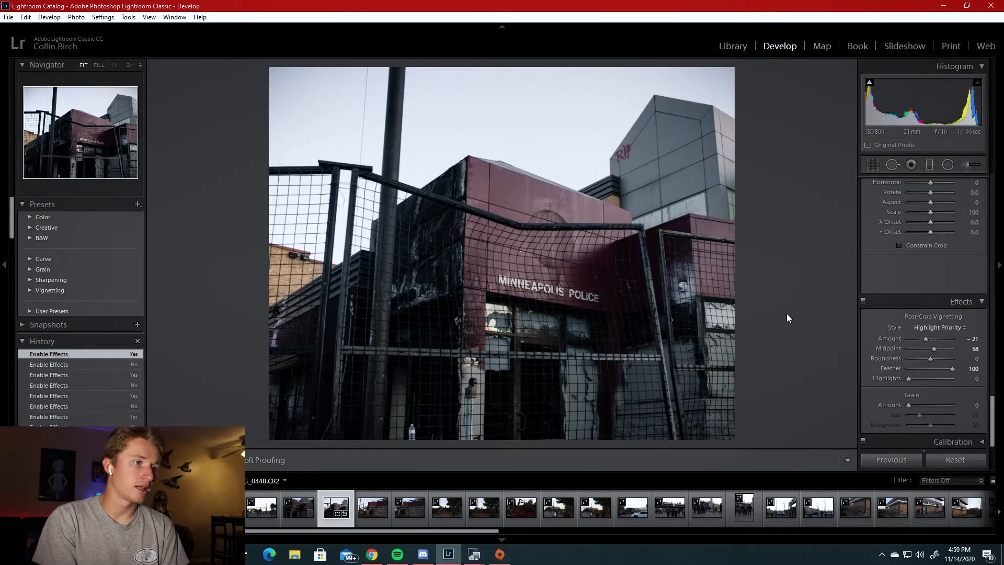
Compare the police building photo before and after all edits, and inspect its details close up
key("backslash")
key("backslash")
key("backslash")
key("backslash")
key("backslash")
key("backslash")
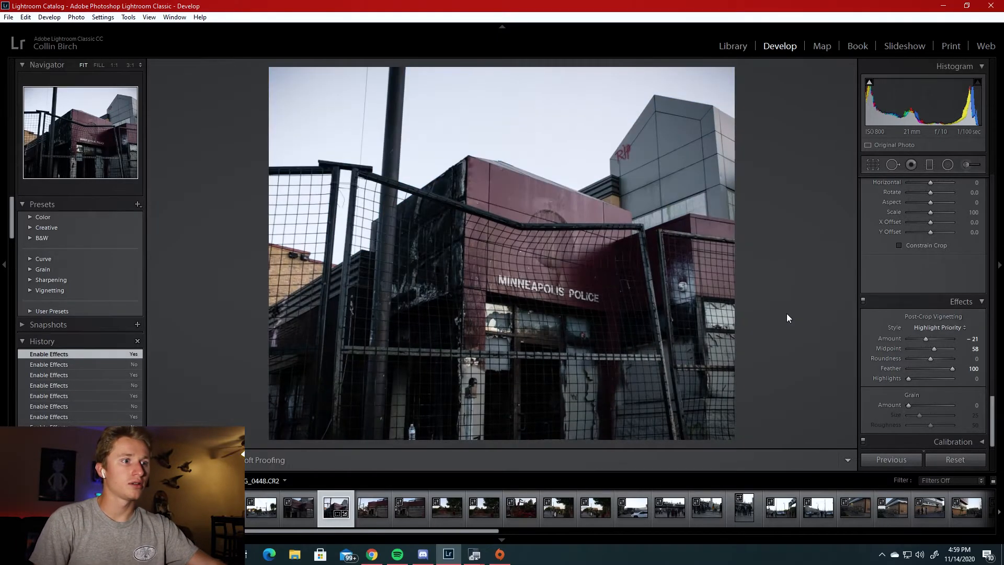
key("backslash")
key("backslash")
key("backslash")
key("backslash")
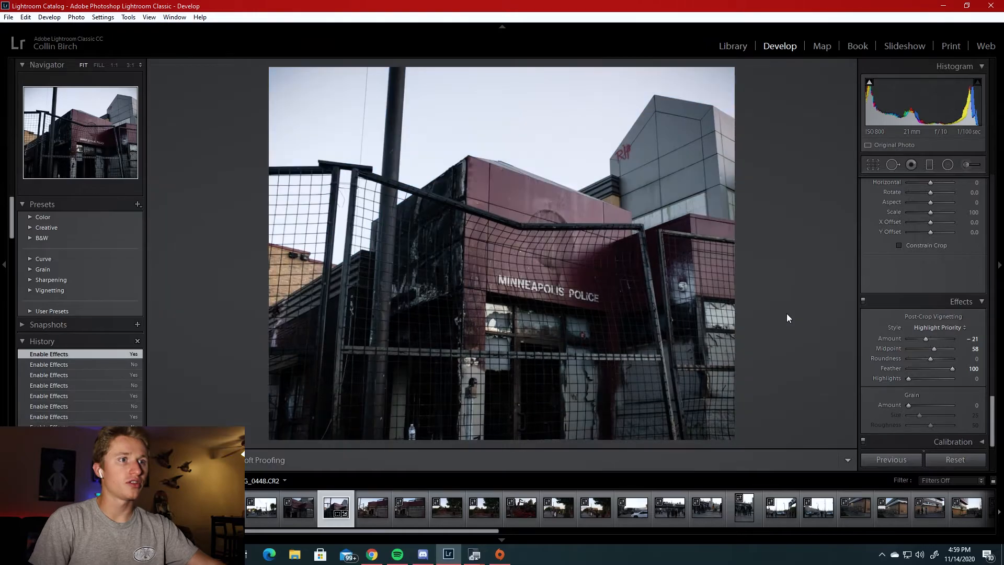
key("backslash")
key("backslash")
key("backslash")
key("backslash")
key("backslash")
key("backslash")
key("backslash")
key("backslash")
key("backslash")
key("backslash")
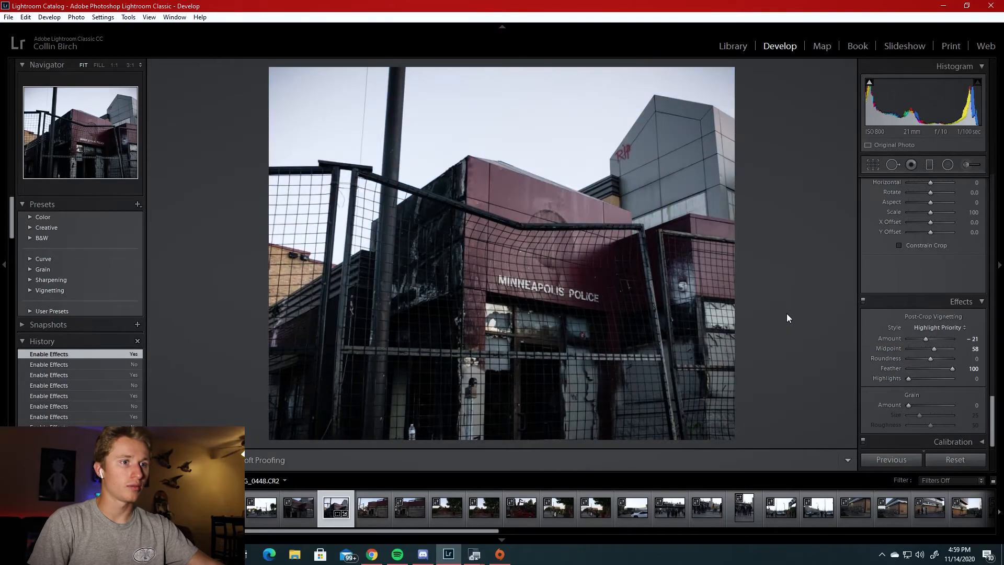
key("backslash")
key("backslash")
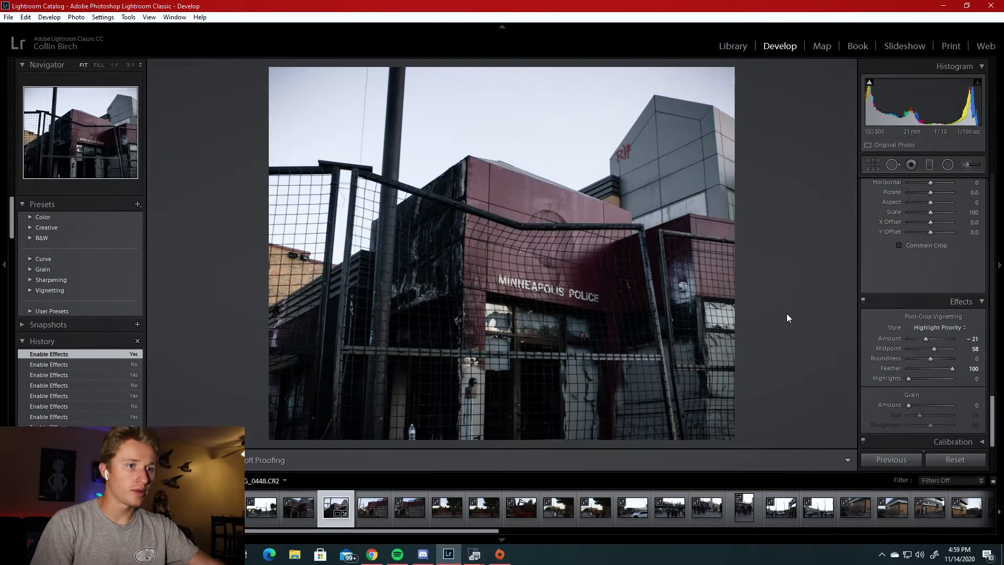
left_click(672, 287)
left_click_drag(711, 300, 660, 290)
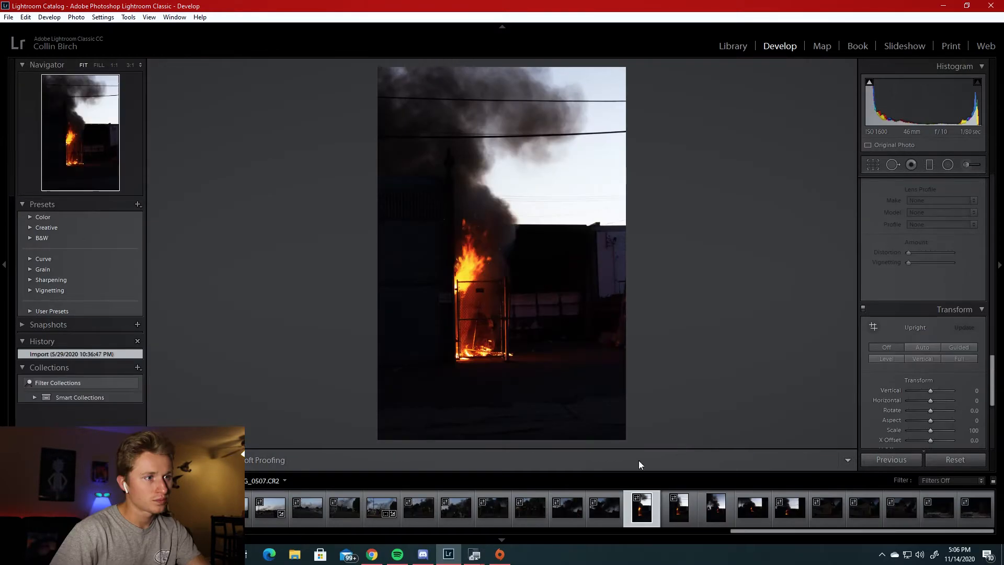
Crop the fire photo IMG_0506.CR2 to 4 x 5 / 8 x 10 and rotate it to an angle of -0.70
left_click(482, 331)
left_click(471, 318)
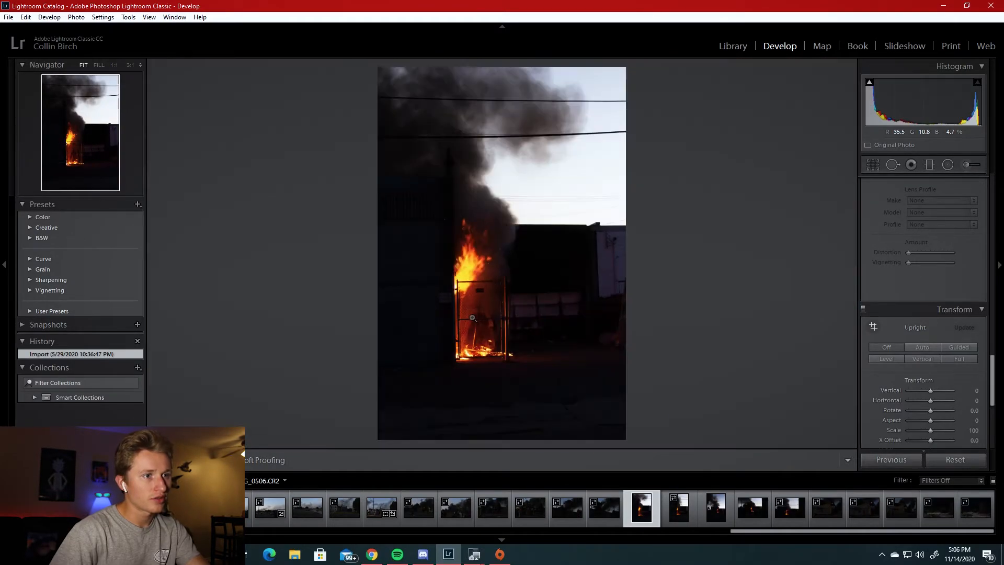
left_click(871, 165)
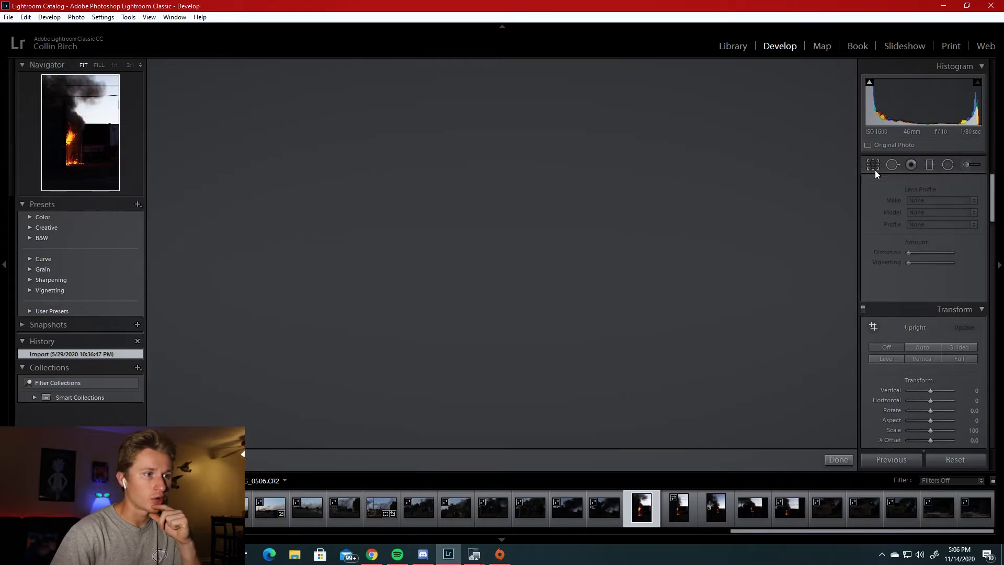
left_click(943, 202)
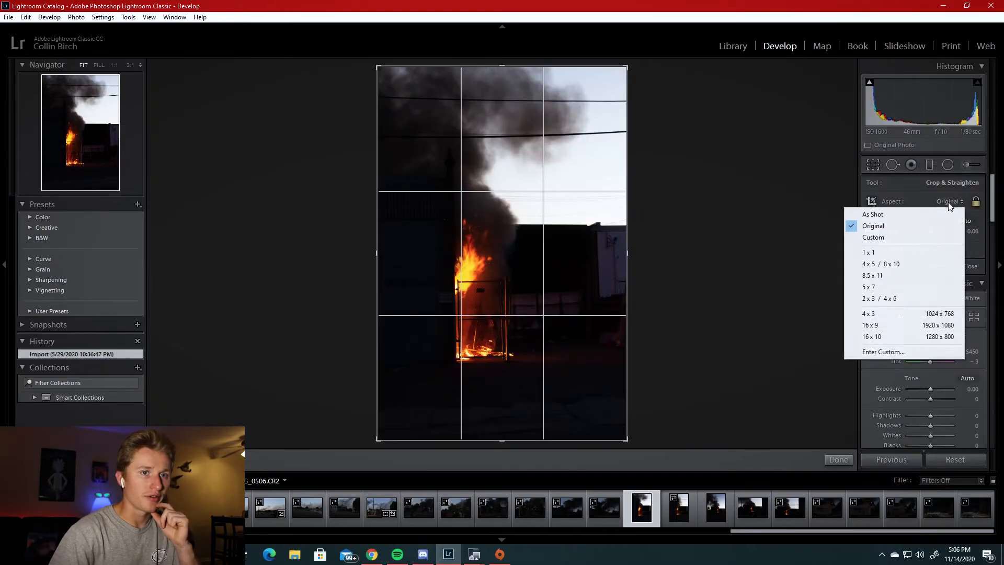
left_click(897, 260)
left_click_drag(634, 413, 637, 416)
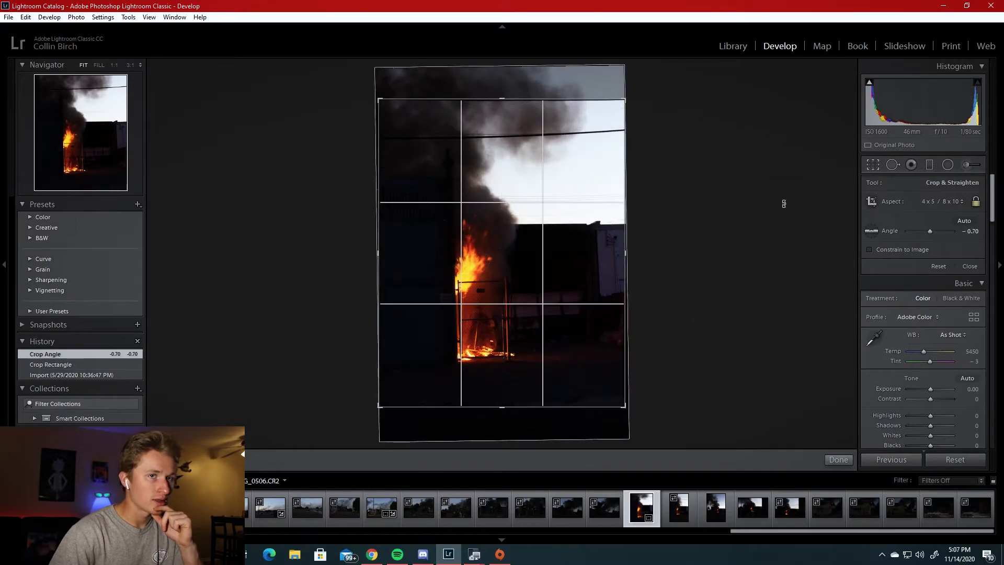
left_click(874, 168)
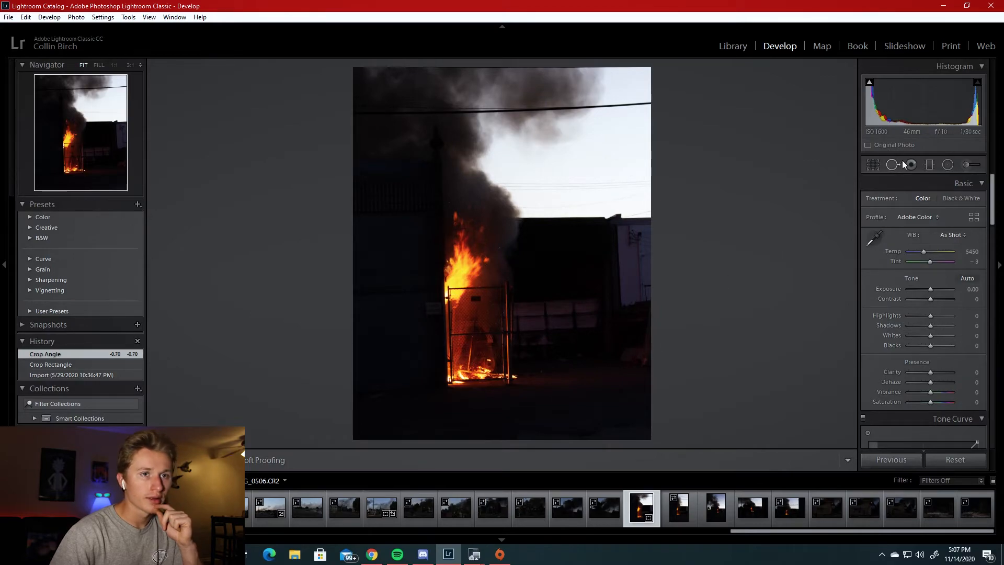
Set the fire photo's exposure to +1.40 and inspect the flames and surroundings close up
mouse_move(930, 290)
left_mouse_down()
mouse_move(985, 289)
mouse_move(937, 289)
left_mouse_up()
double_click(943, 291)
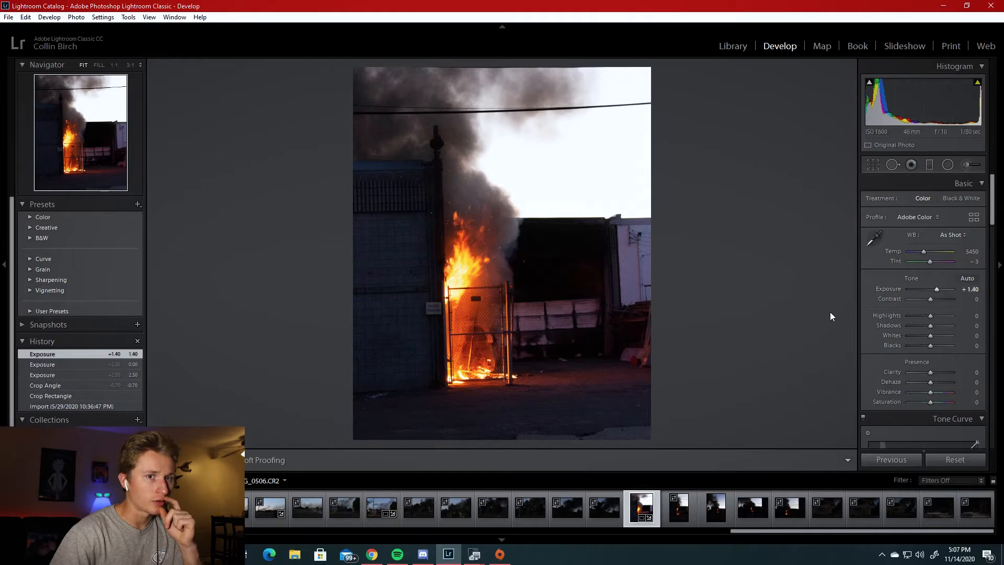
left_click(444, 284)
left_click_drag(444, 285, 702, 296)
left_click_drag(397, 264, 601, 193)
left_click(604, 192)
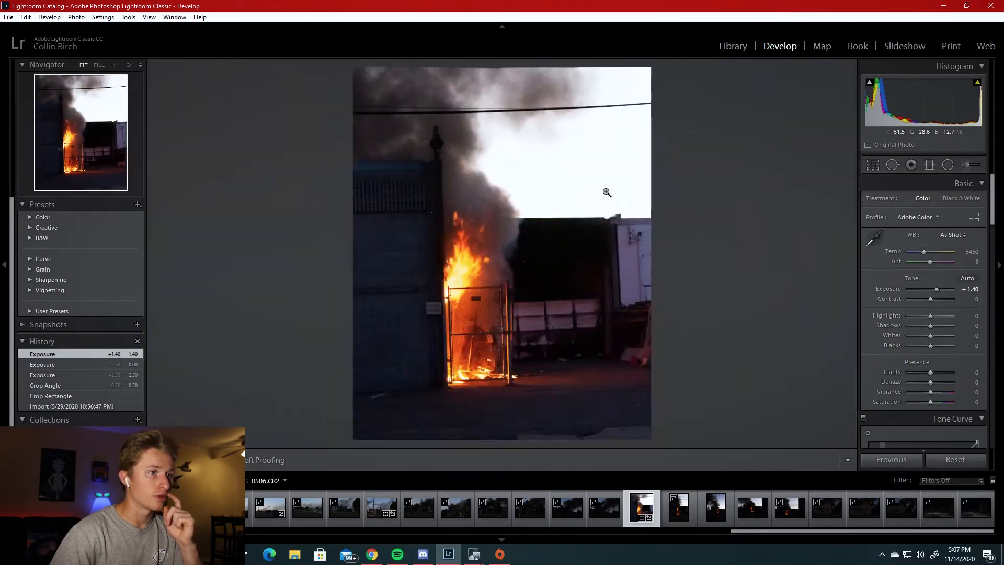
Tighten the 4 x 5 crop around the burning gate at an angle of -0.04, and inspect the flames and parking sign close up
left_click(873, 164)
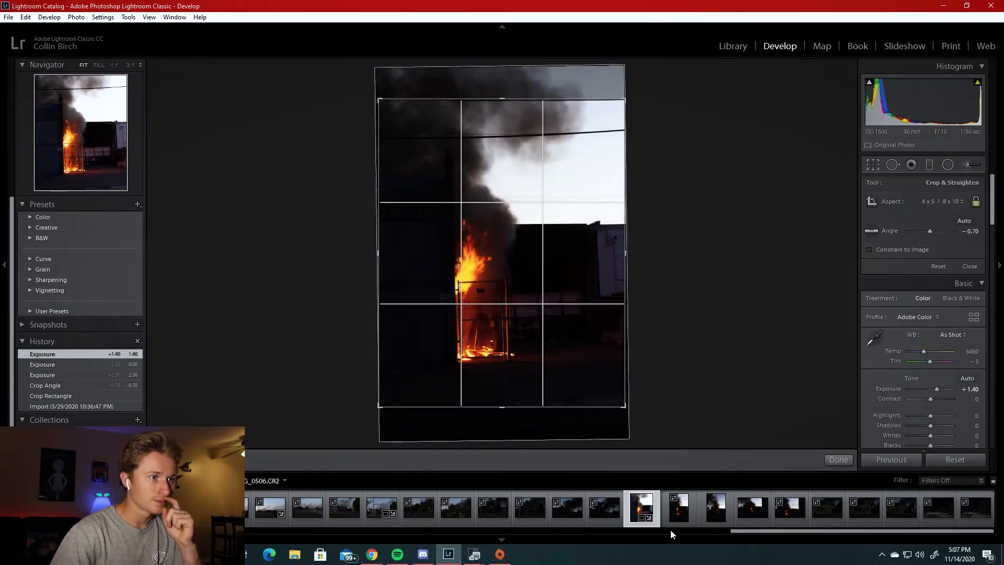
left_click_drag(625, 410, 626, 415)
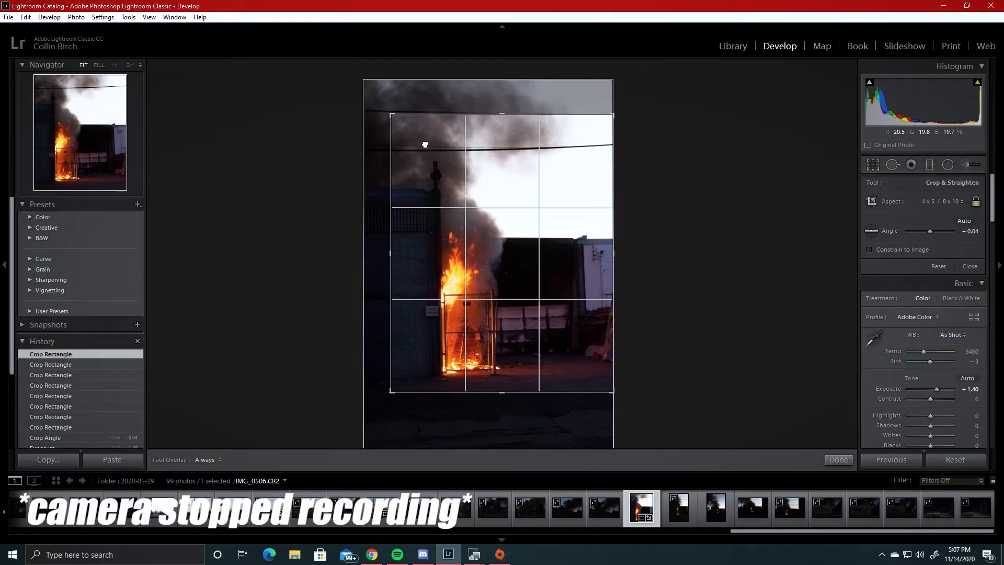
left_click(872, 164)
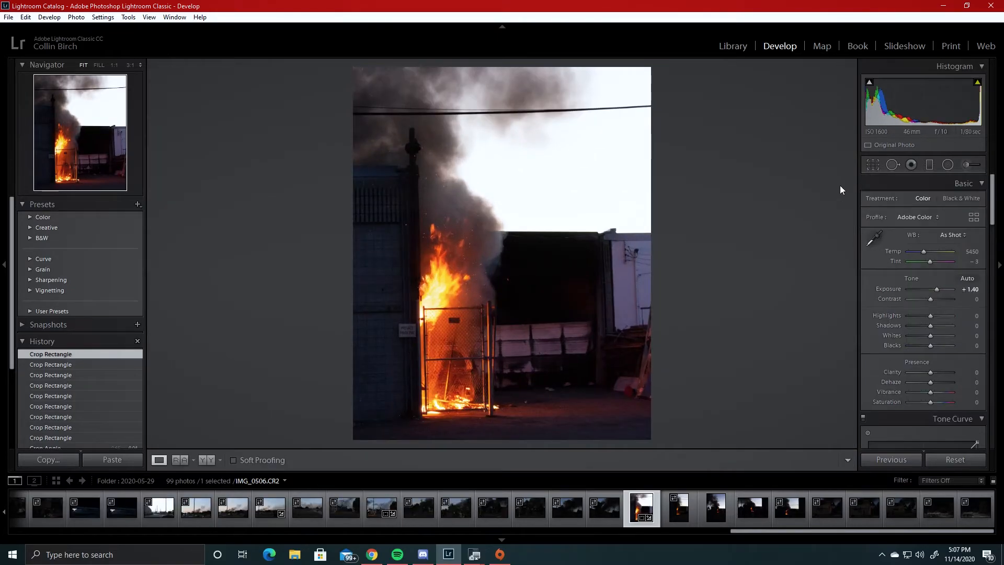
left_click(461, 285)
left_click_drag(461, 285, 641, 144)
left_click(406, 332)
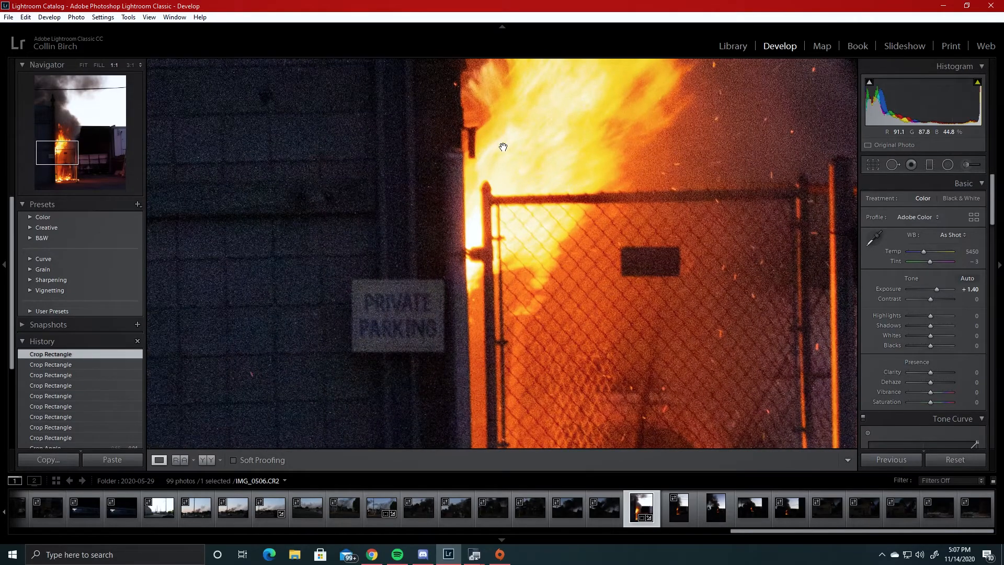
left_click_drag(501, 147, 397, 300)
left_click(433, 299)
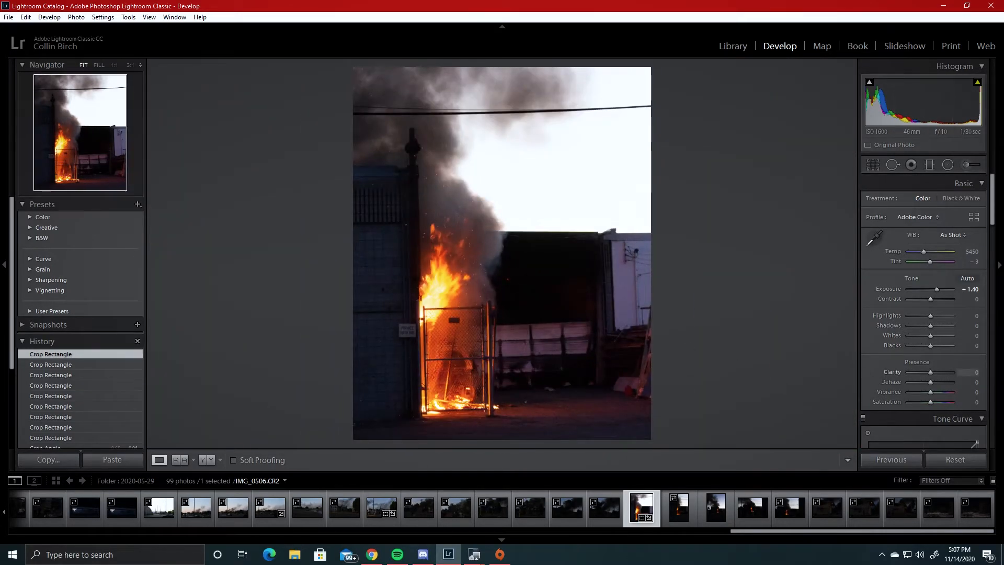
Test different clarity amounts on the fire photo and set clarity to +19
left_click_drag(930, 372, 933, 374)
left_click_drag(939, 373, 930, 373)
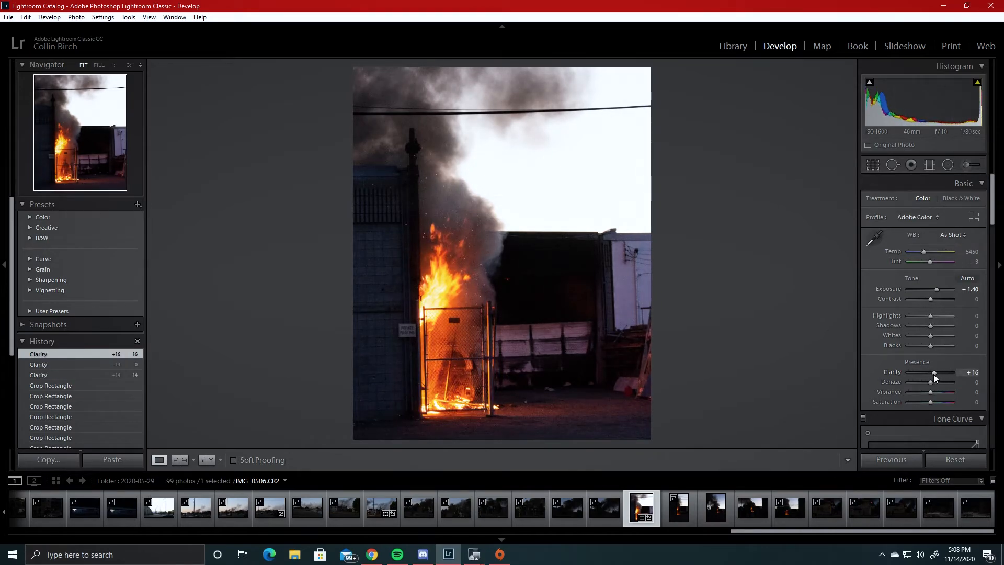
double_click(933, 373)
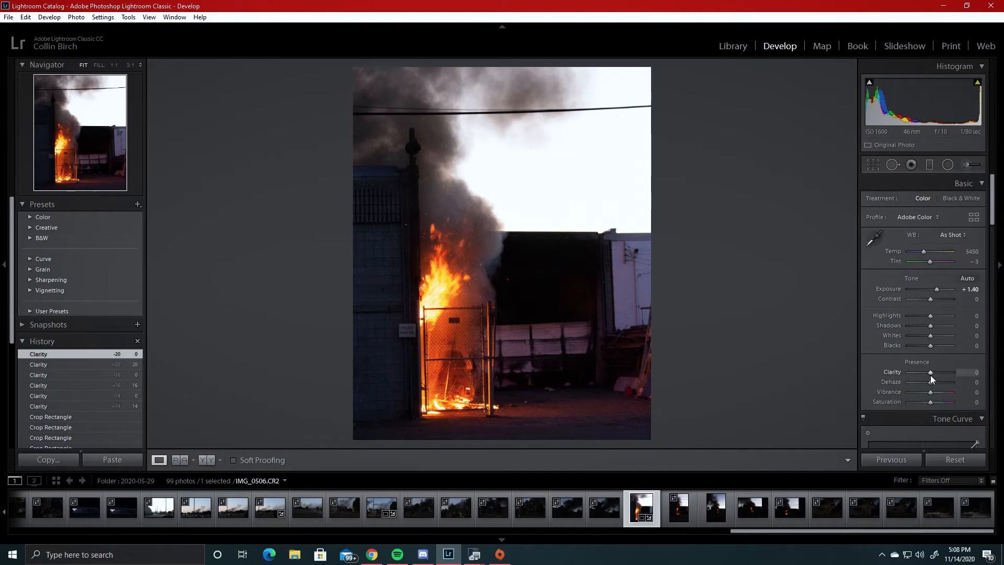
left_click_drag(932, 372, 972, 374)
double_click(936, 375)
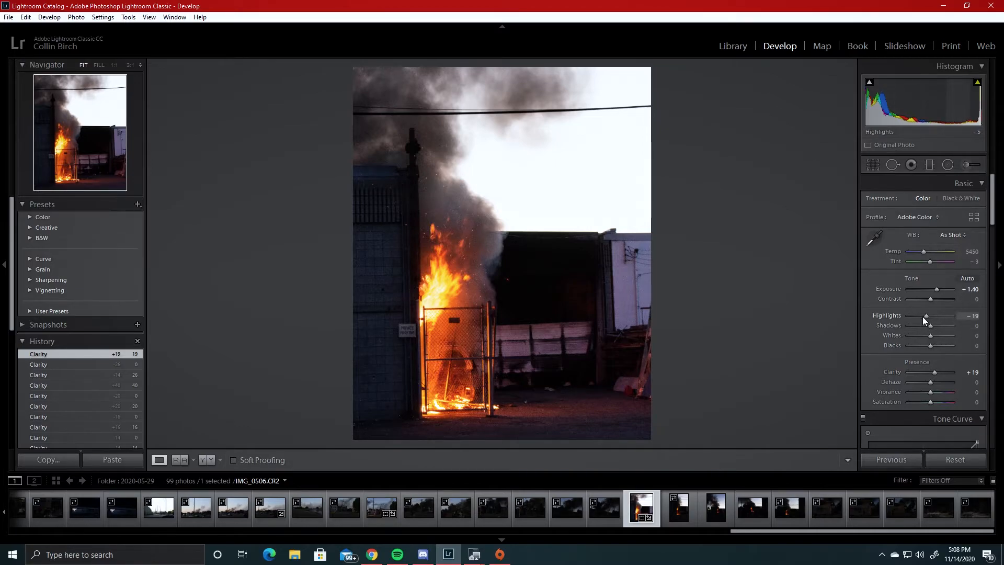
Try darker and brighter highlights, reset them to 0, and set the shadows to +17
left_click_drag(927, 316, 917, 316)
double_click(939, 319)
mouse_move(933, 316)
left_mouse_down()
mouse_move(945, 318)
mouse_move(915, 326)
mouse_move(949, 331)
mouse_move(936, 325)
left_mouse_up()
double_click(933, 319)
double_click(939, 328)
Apply the Medium Contrast point curve, raise its darker points close to the diagonal, and compare the tone curve off and on
scroll(902, 366, "down", 3)
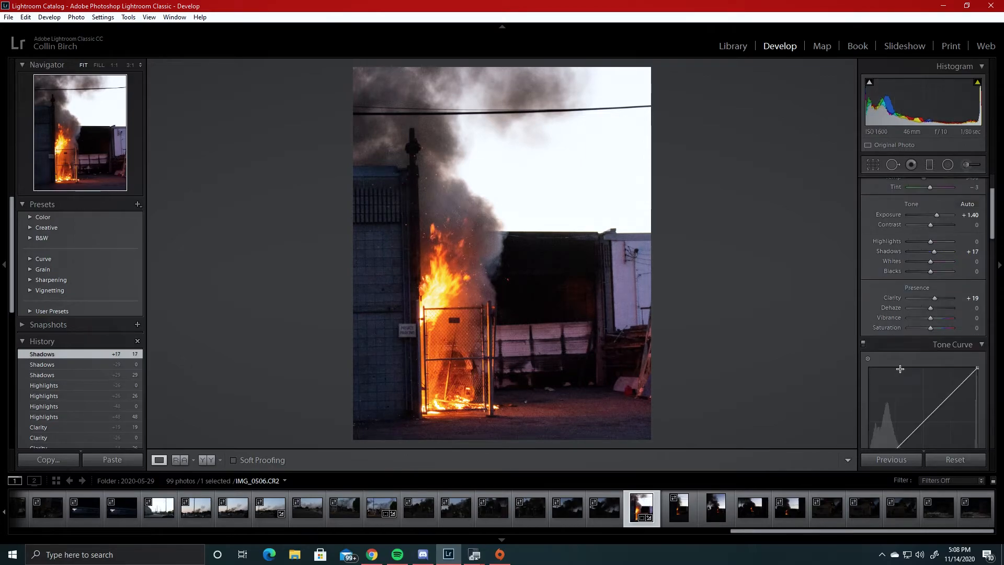
scroll(910, 363, "up", 2)
scroll(910, 334, "down", 3)
left_click(922, 363)
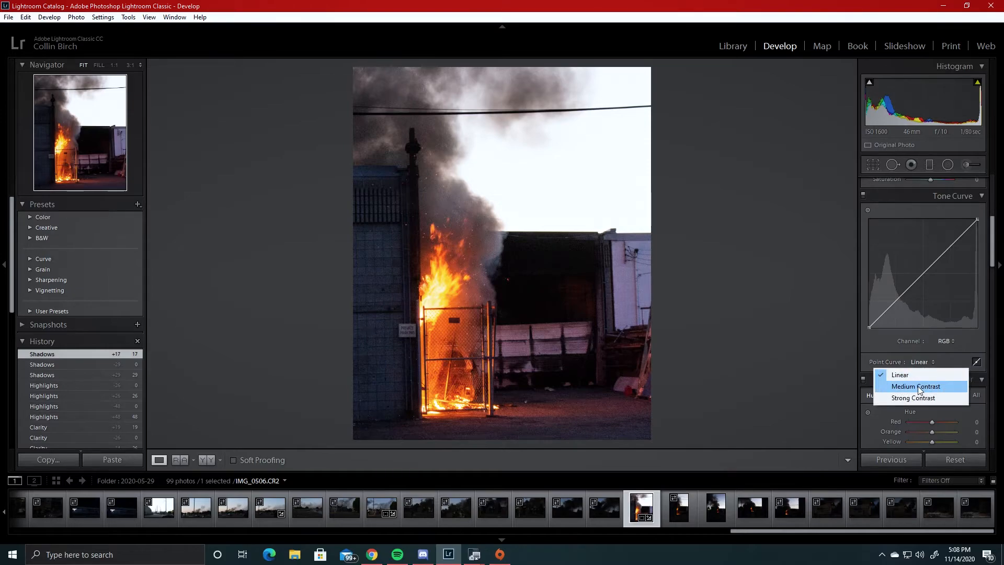
left_click(918, 386)
left_click_drag(883, 325, 899, 298)
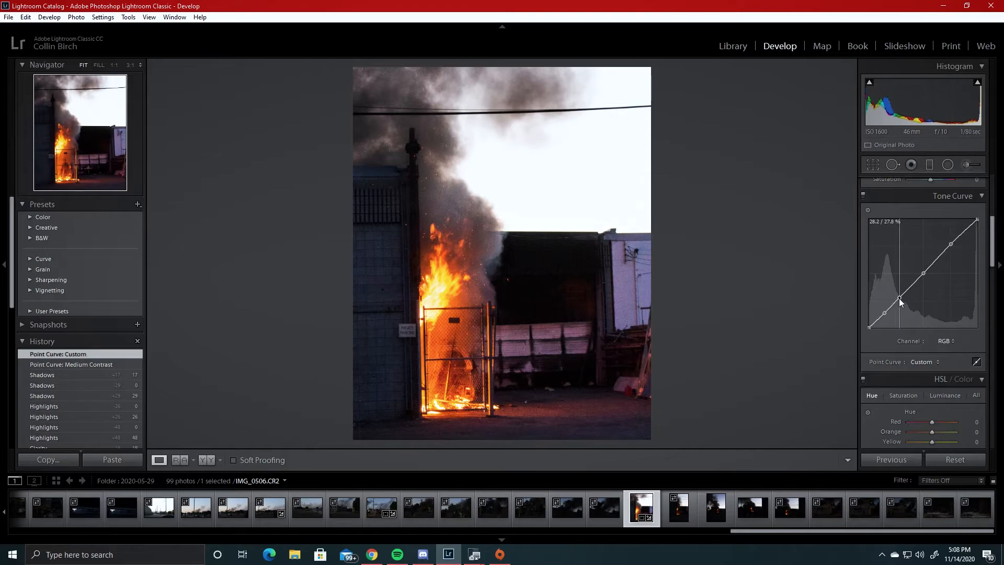
left_click(864, 194)
Undo a trial lift of the curve's dark tones, readjust the lowest point slightly, and compare the tone curve off and on
left_click_drag(884, 313, 896, 304)
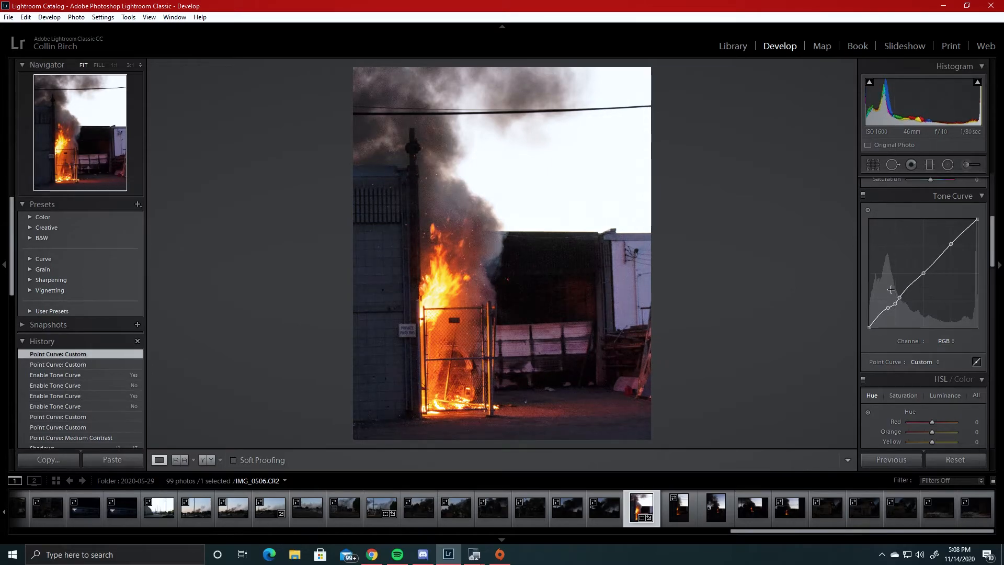
key("ctrl+z")
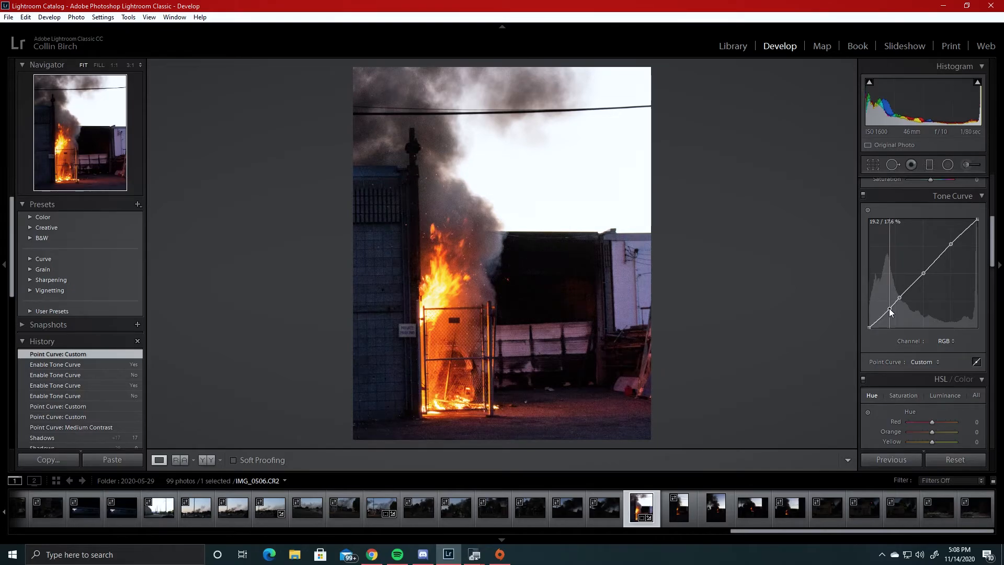
left_click_drag(888, 309, 890, 308)
left_click(862, 196)
left_click(863, 196)
Set the red hue to -13, and try orange and yellow hue shifts before resetting both to 0
scroll(945, 347, "down", 3)
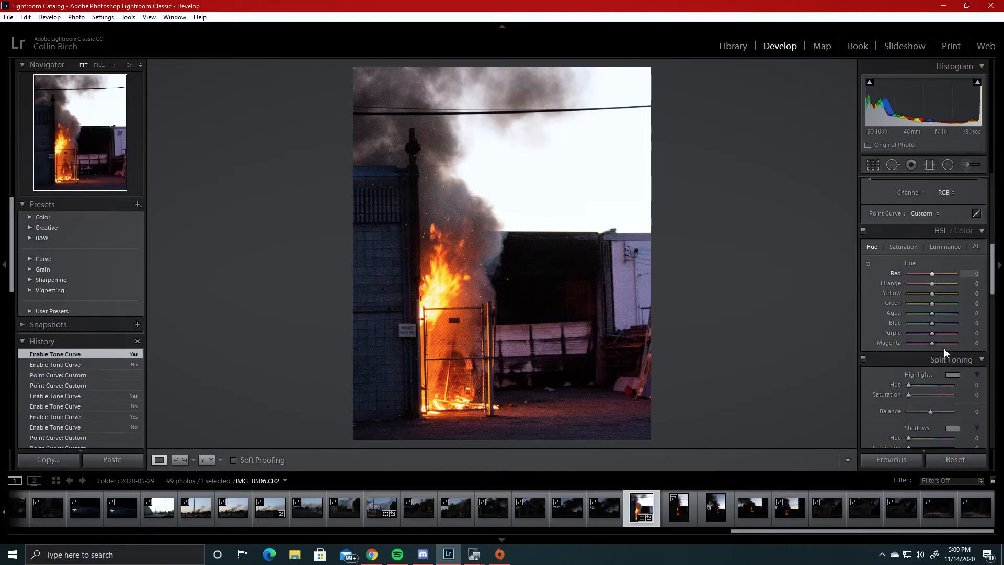
left_click_drag(932, 273, 945, 290)
left_click(944, 290)
double_click(944, 283)
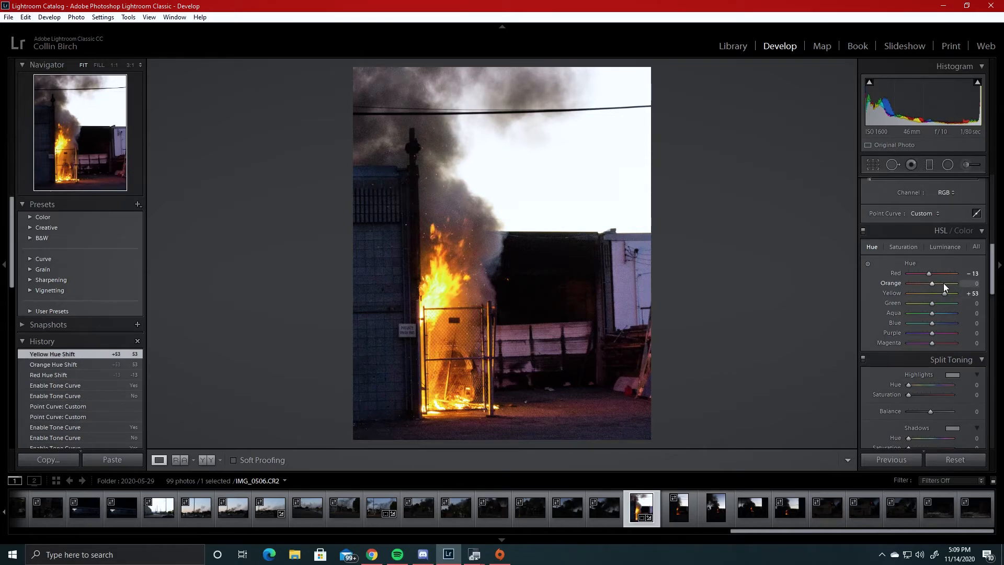
double_click(943, 293)
double_click(943, 293)
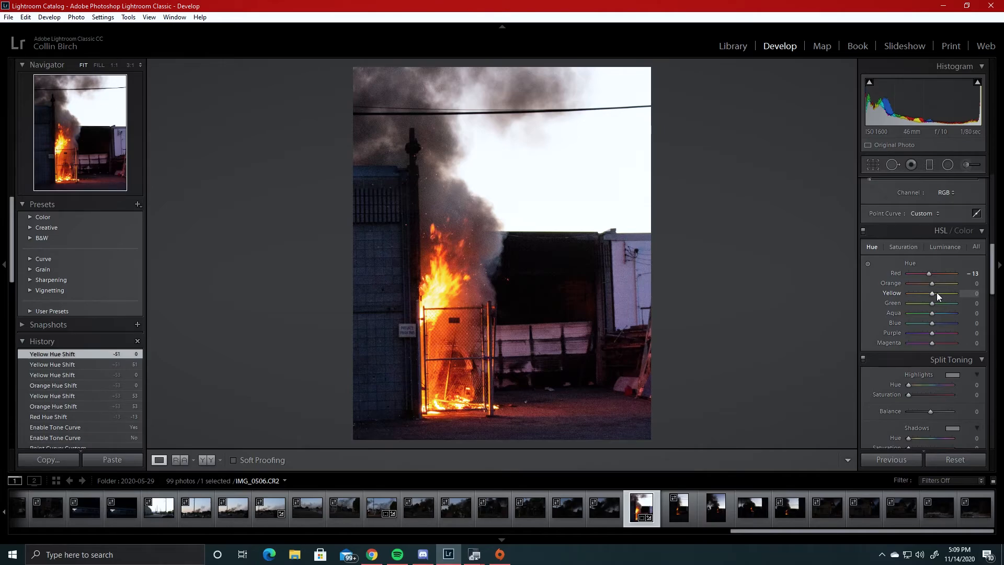
left_click_drag(930, 293, 903, 294)
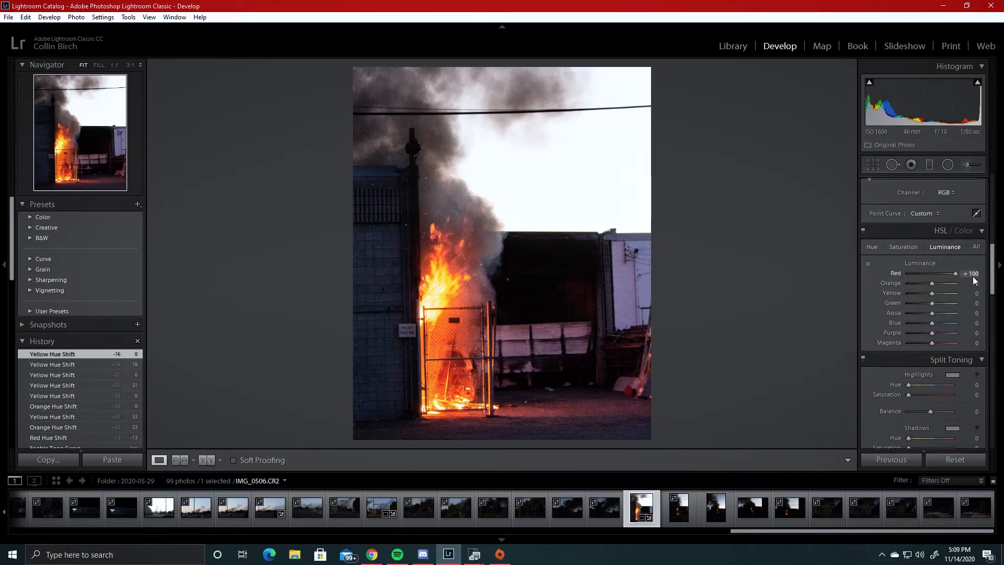
Set the luminance to +38 for red, +16 for orange and +11 for yellow, and review the saturation settings
left_click_drag(972, 277, 957, 293)
double_click(925, 286)
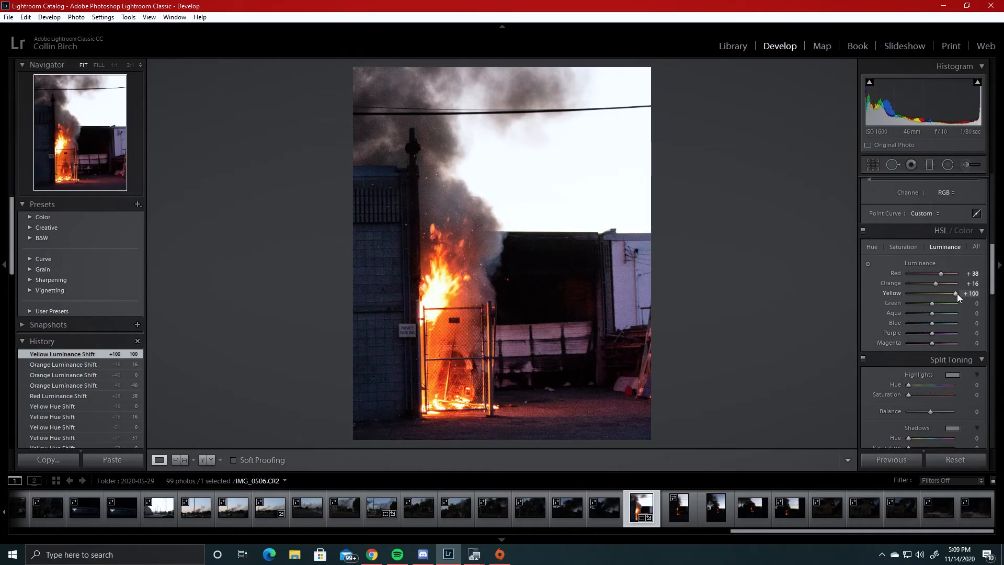
double_click(956, 293)
left_click(937, 294)
left_click(901, 246)
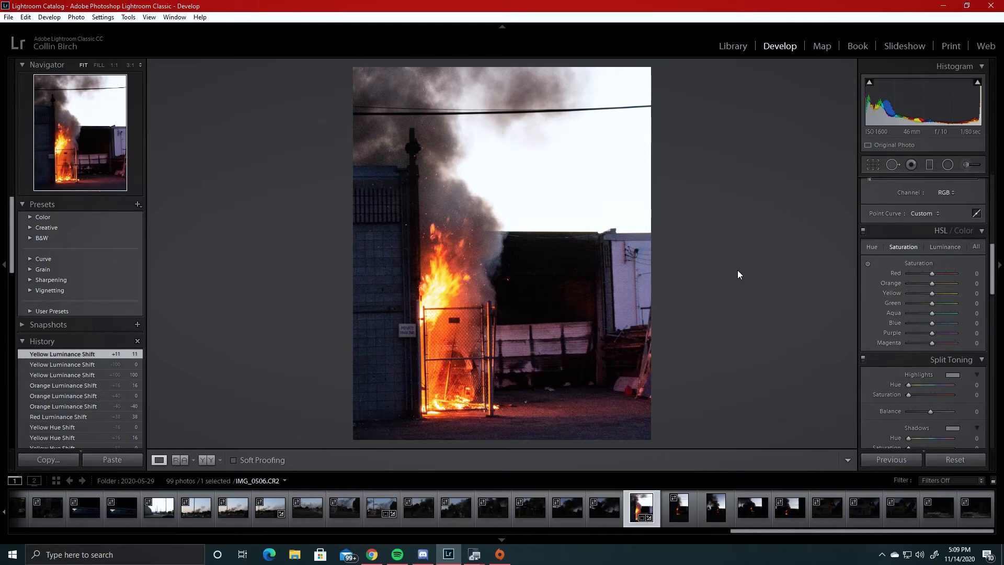
scroll(912, 379, "down", 4)
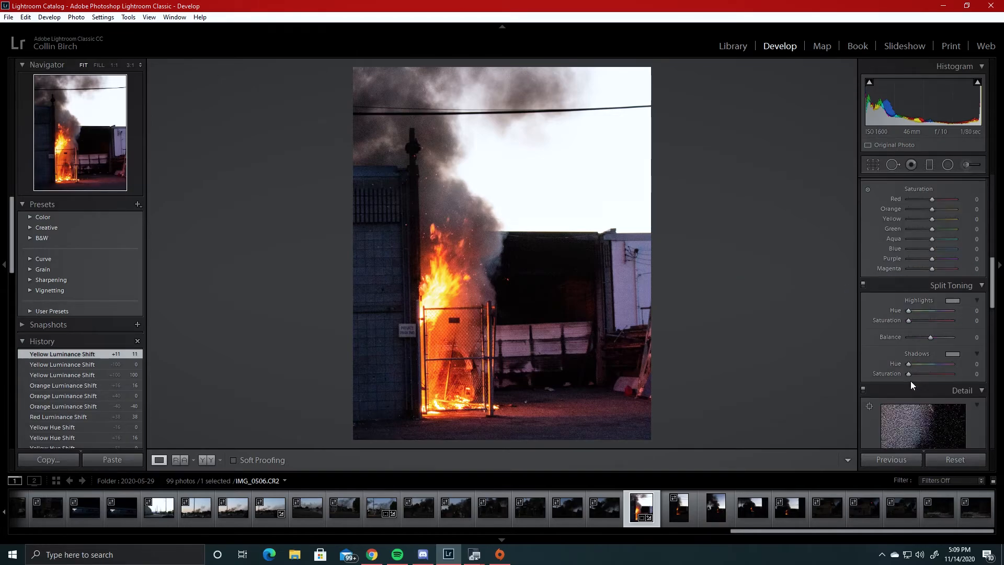
Review the hue settings and compare the burning gate photo before and after the edits
scroll(910, 374, "up", 4)
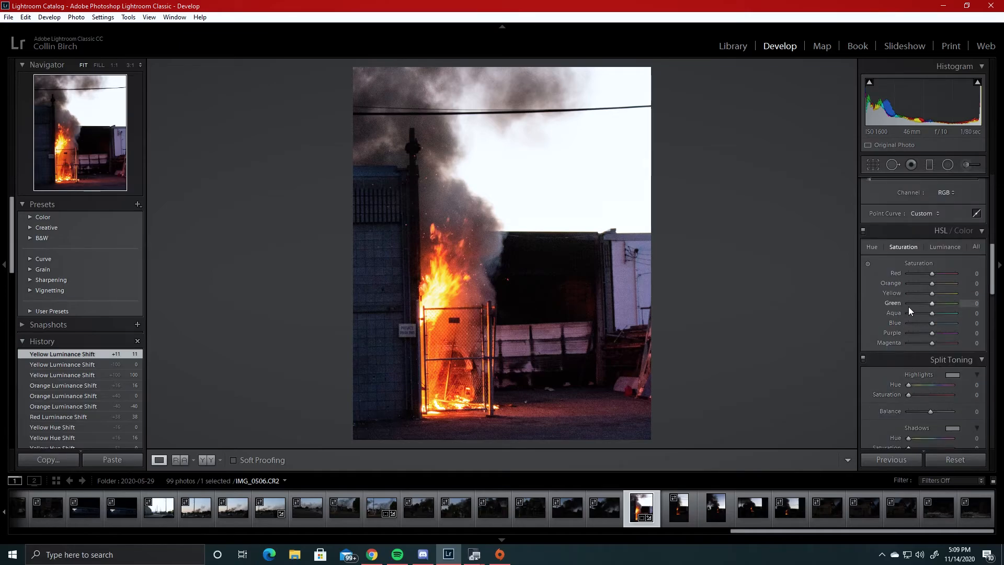
left_click(871, 246)
key("backslash")
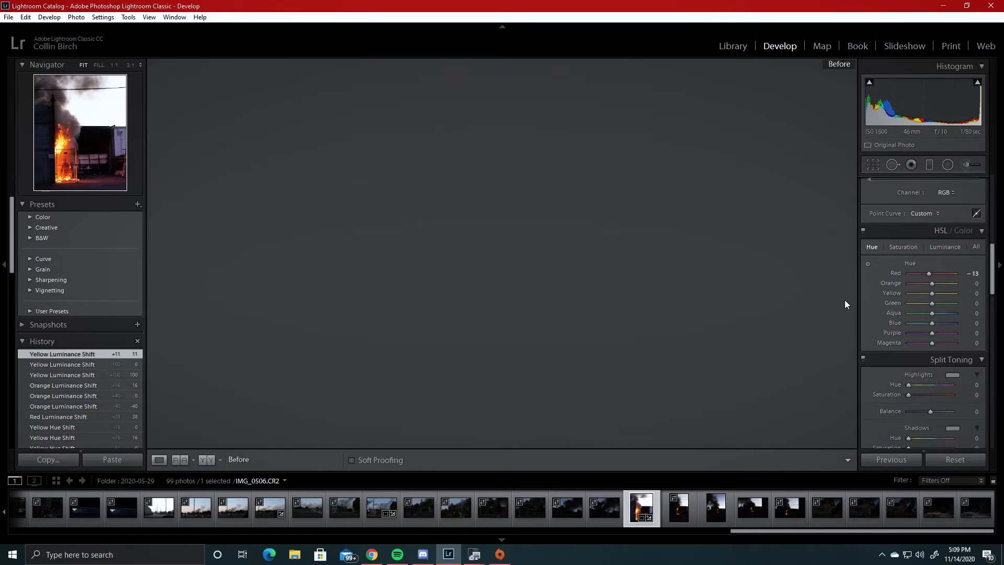
key("backslash")
key("backslash")
key("backslash")
key("backslash")
key("backslash")
key("backslash")
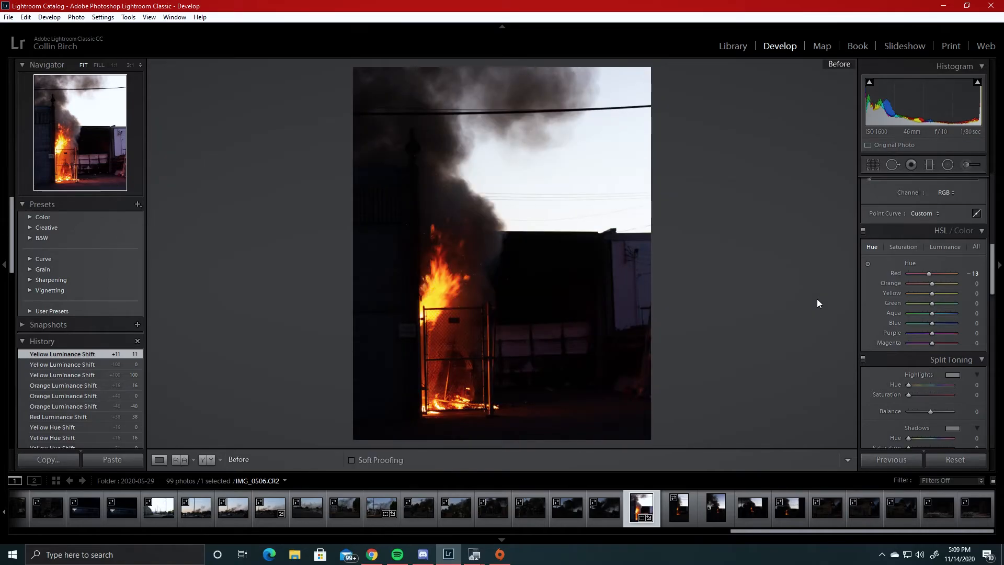
key("backslash")
Reset the Shadows and set them to +10, and compare the photo before and after the edits
scroll(881, 272, "up", 5)
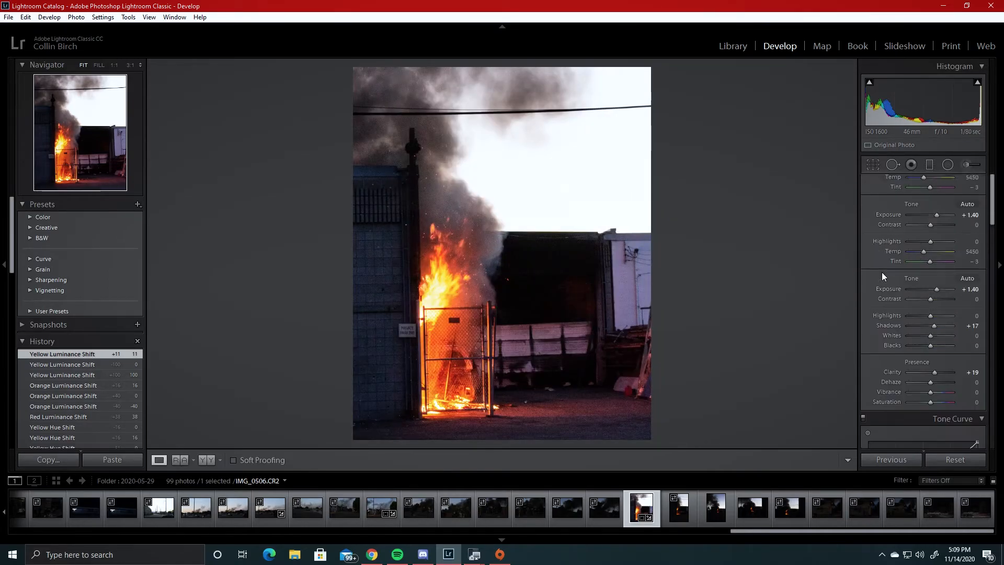
scroll(882, 272, "up", 2)
double_click(936, 325)
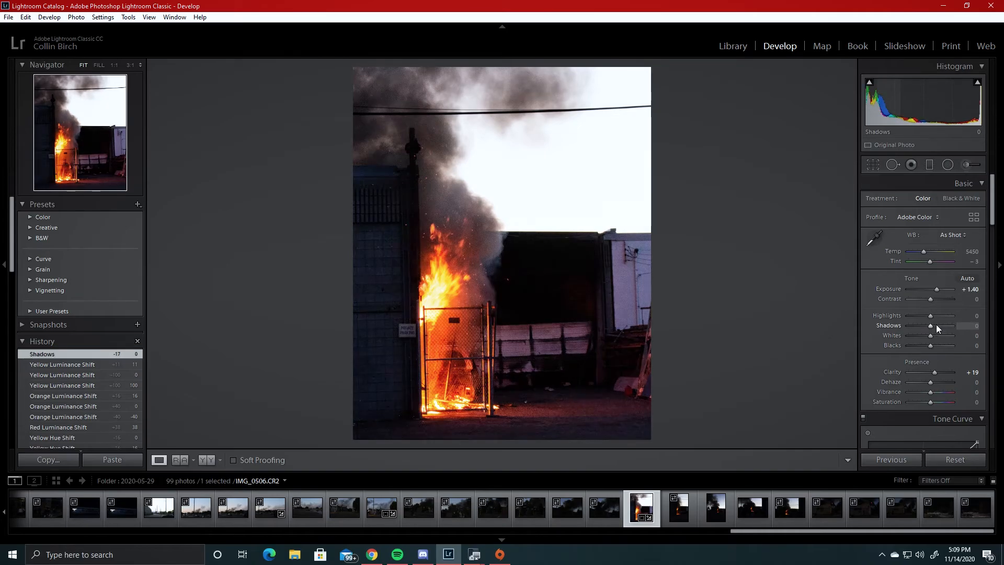
left_click_drag(931, 325, 933, 325)
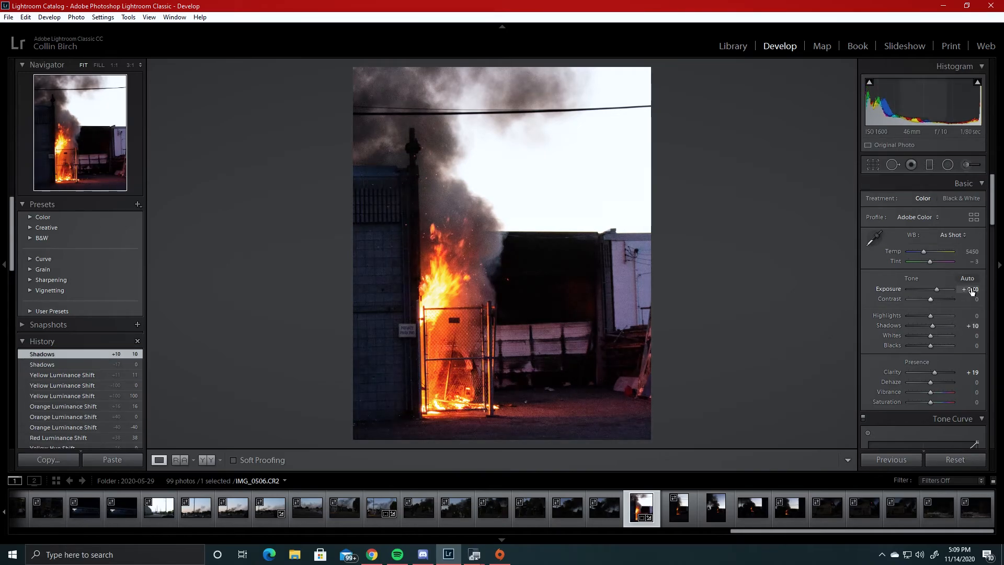
key("backslash")
key("backslash")
key("backslash")
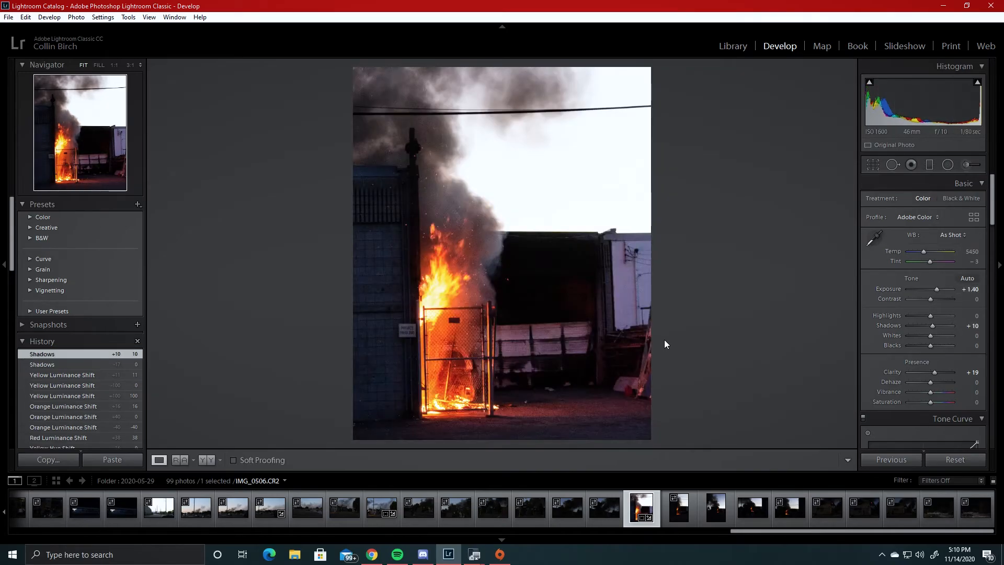
key("backslash")
key("backslash")
key("backslash")
key("backslash")
Enable the lens profile corrections and the removal of chromatic aberration
scroll(923, 350, "down", 12)
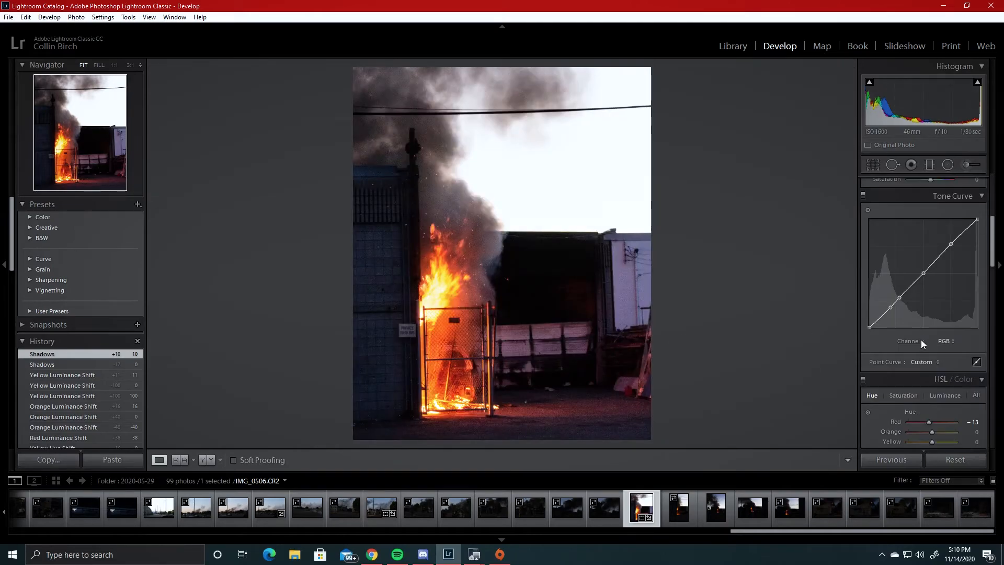
scroll(905, 323, "down", 10)
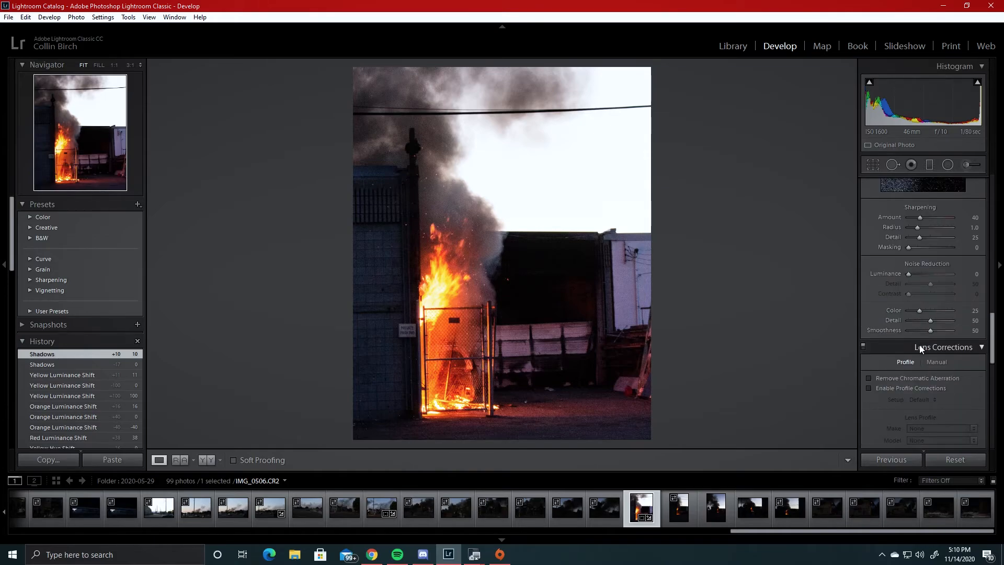
left_click(868, 314)
left_click(867, 302)
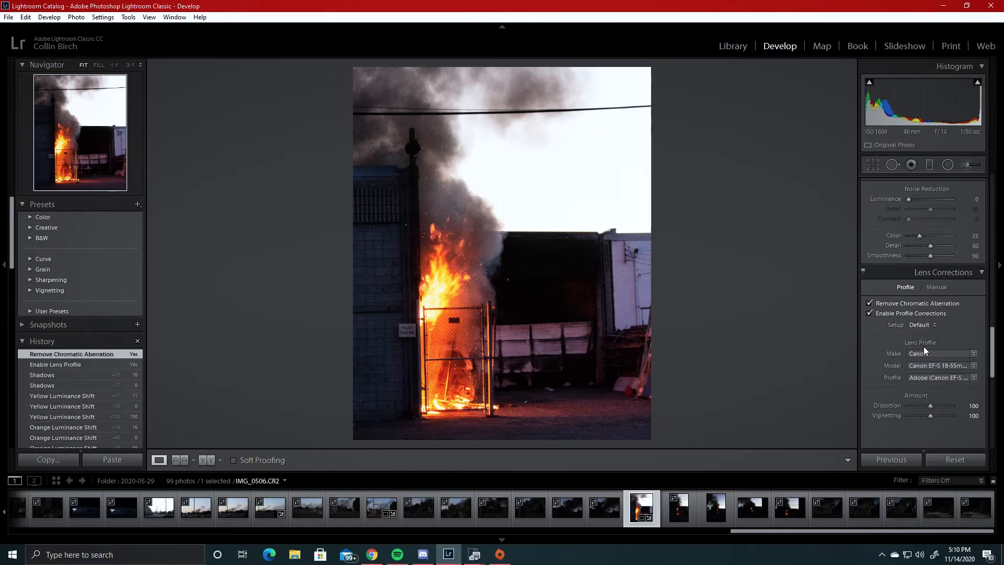
Try a blue hue shift of +49 and reset it to 0
scroll(924, 342, "up", 5)
scroll(927, 333, "up", 6)
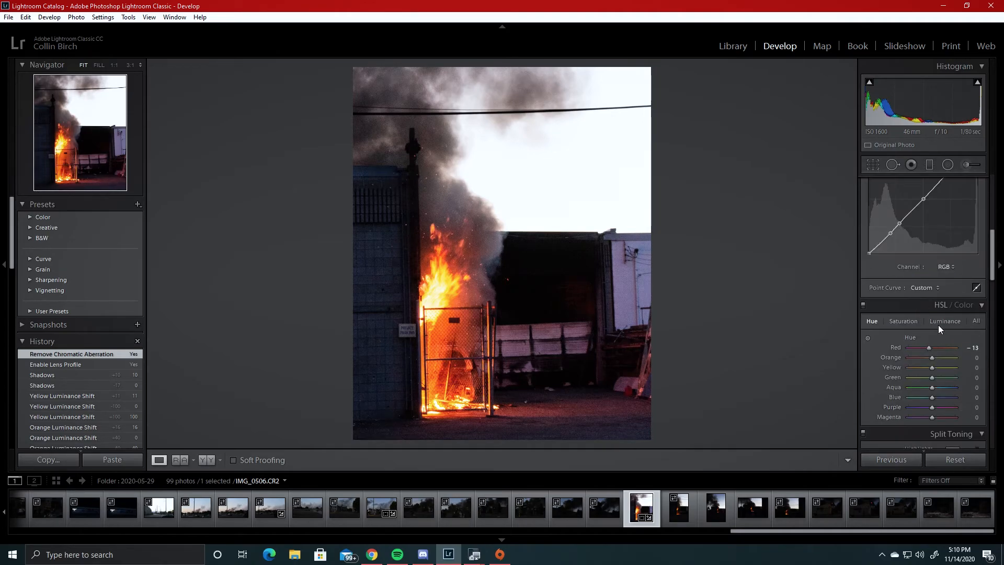
left_click_drag(930, 397, 964, 402)
double_click(943, 400)
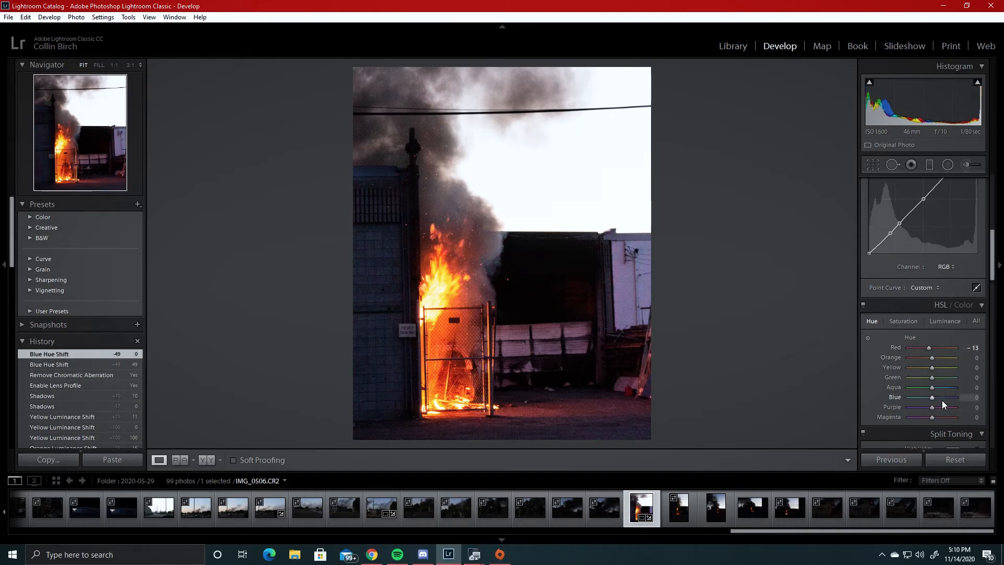
Set the blue saturation to -64, reset a trial aqua saturation shift to 0, and compare the photo before and after
mouse_move(930, 398)
left_mouse_down()
mouse_move(890, 400)
mouse_move(934, 389)
left_mouse_up()
double_click(934, 389)
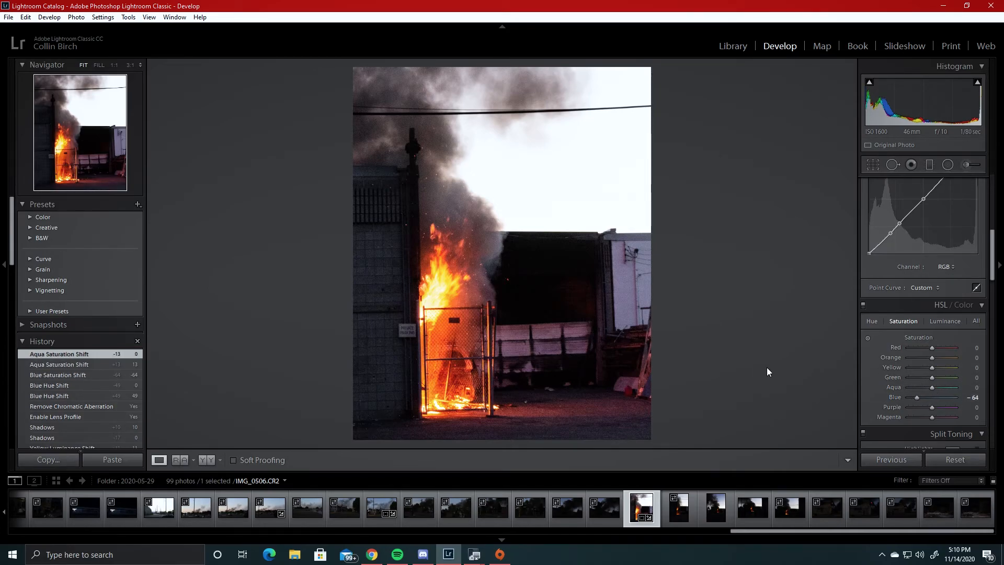
key("backslash")
key("backslash")
key("backslash")
key("backslash")
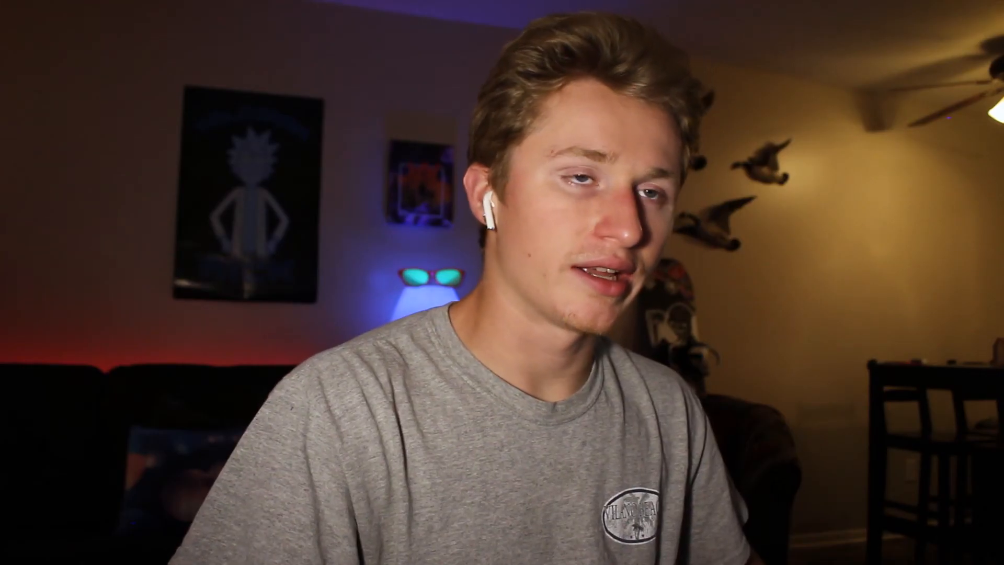